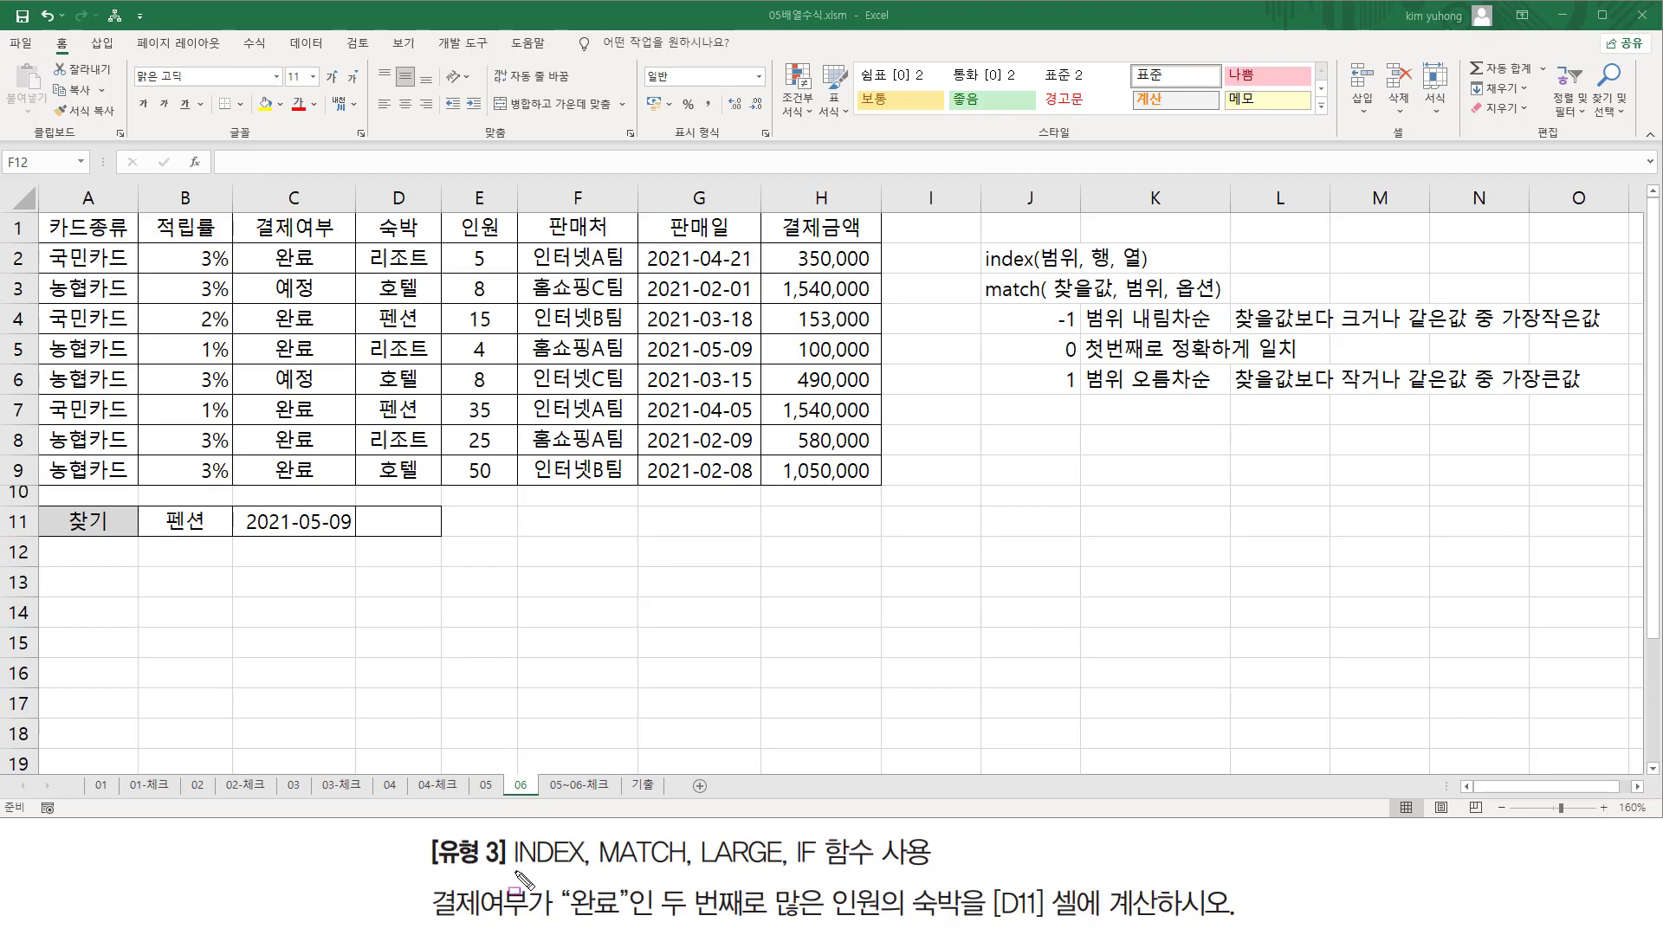
# Examine the D11 task against the 결제여부, 인원 and 숙박 columns, focusing on the rows marked 완료.
pyautogui.moveTo(427, 882); pyautogui.dragTo(635, 927)
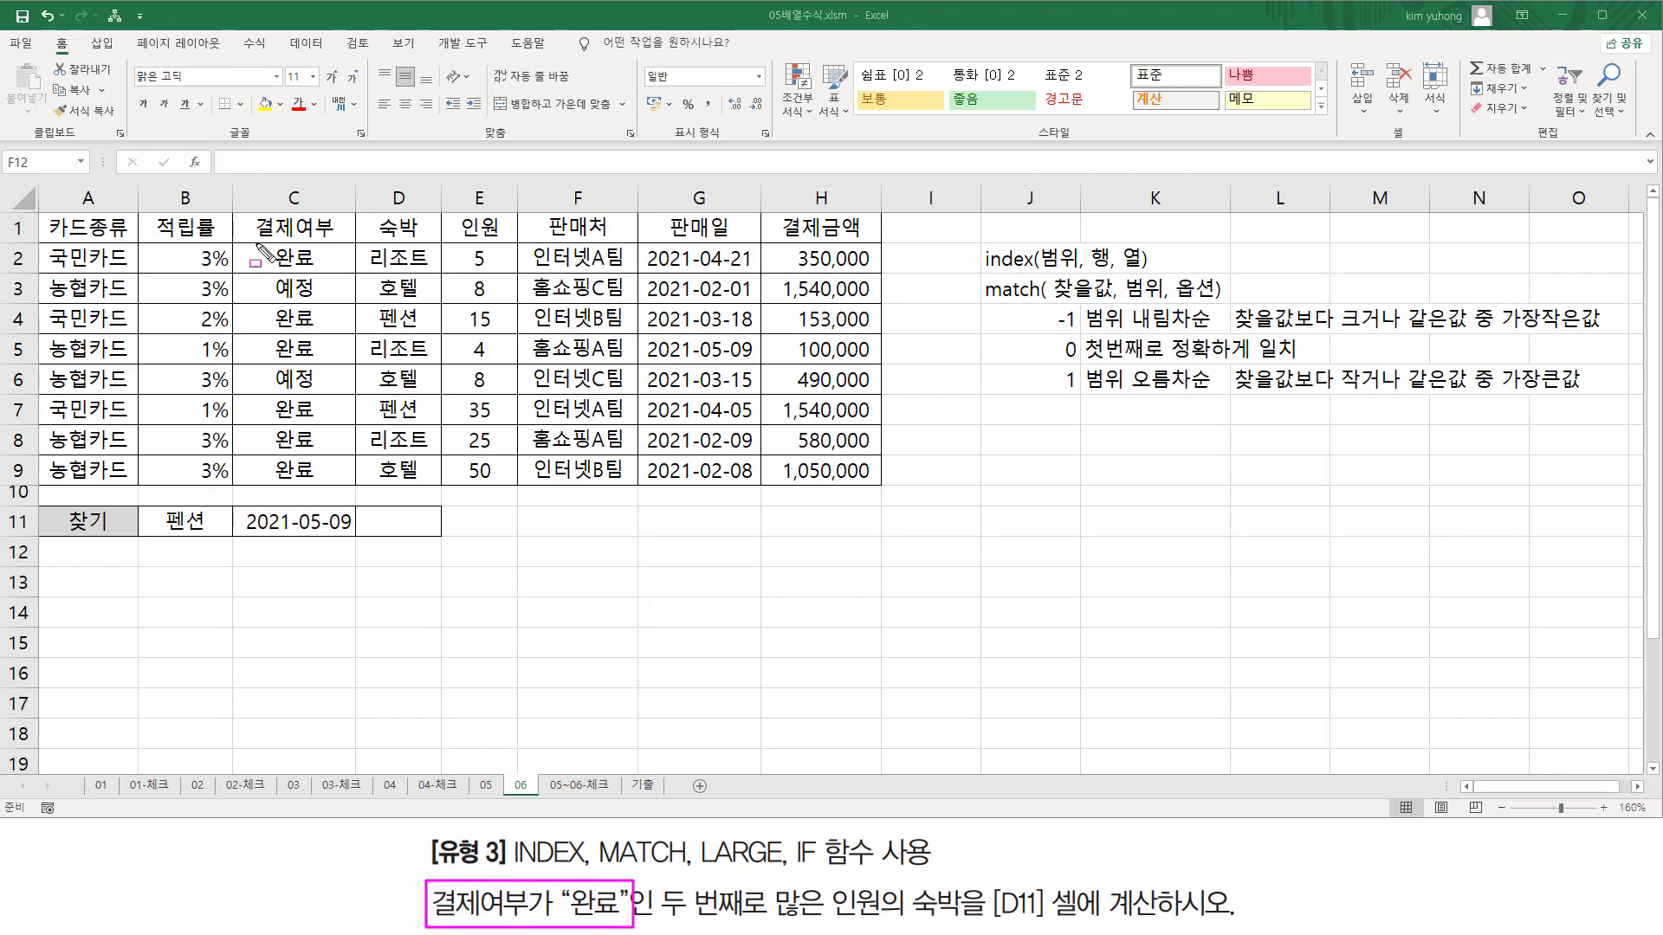
pyautogui.moveTo(258, 245)
pyautogui.mouseDown()
pyautogui.moveTo(325, 382)
pyautogui.moveTo(329, 487)
pyautogui.mouseUp()
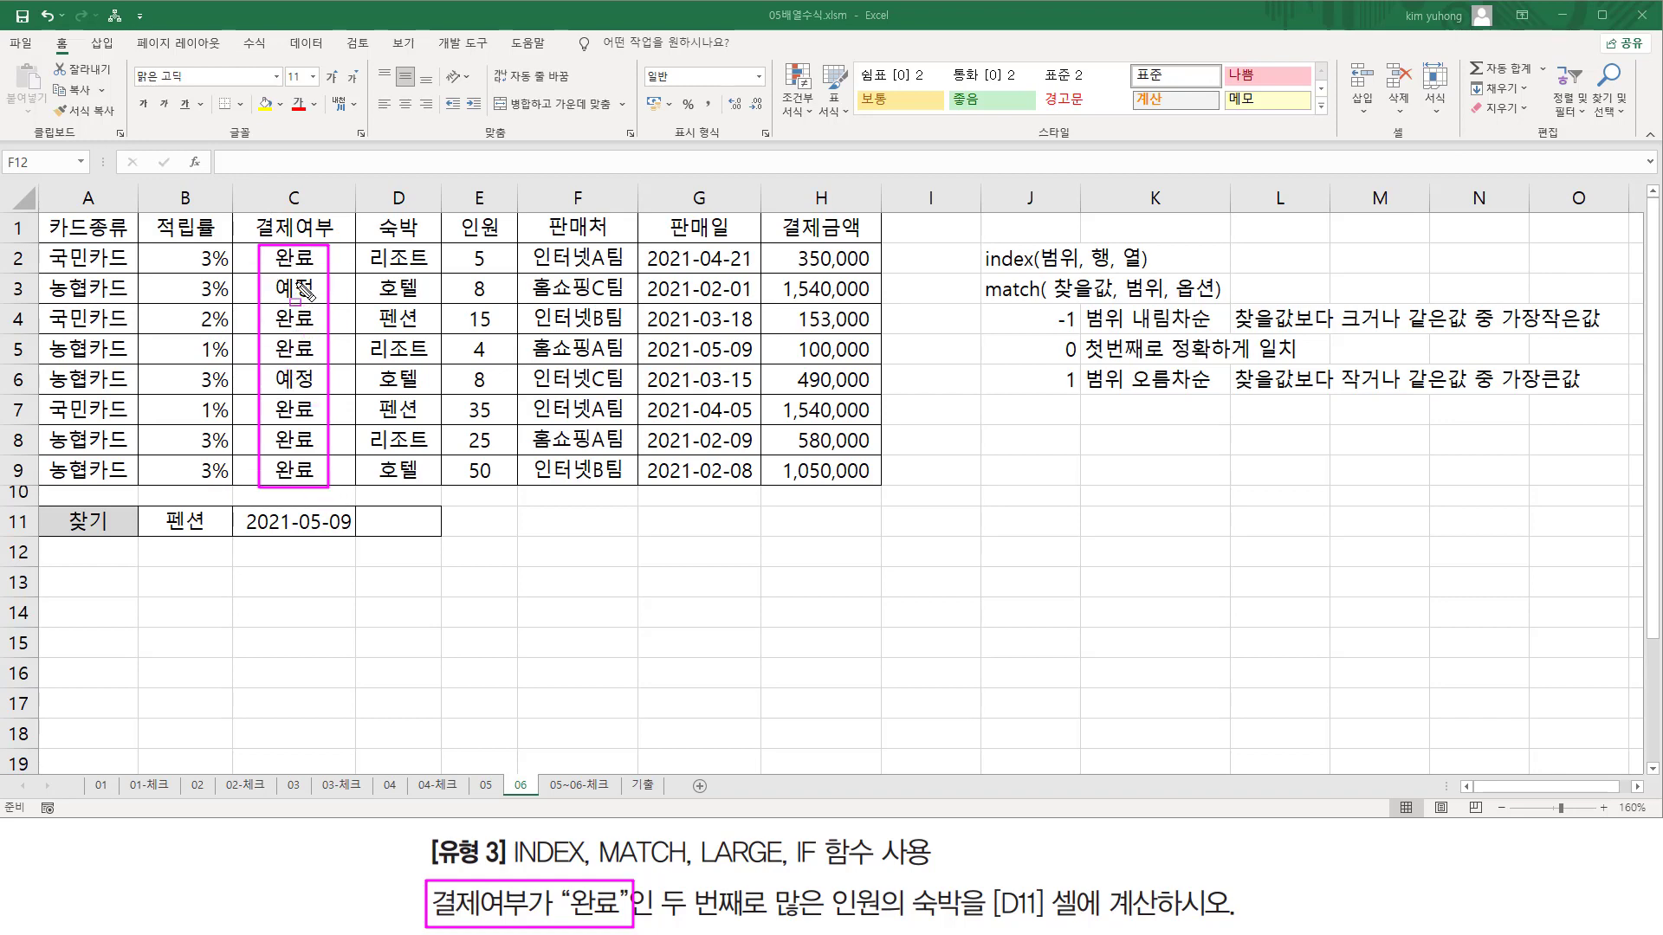
pyautogui.press('e')
pyautogui.moveTo(267, 245)
pyautogui.mouseDown()
pyautogui.moveTo(318, 266)
pyautogui.moveTo(321, 481)
pyautogui.mouseUp()
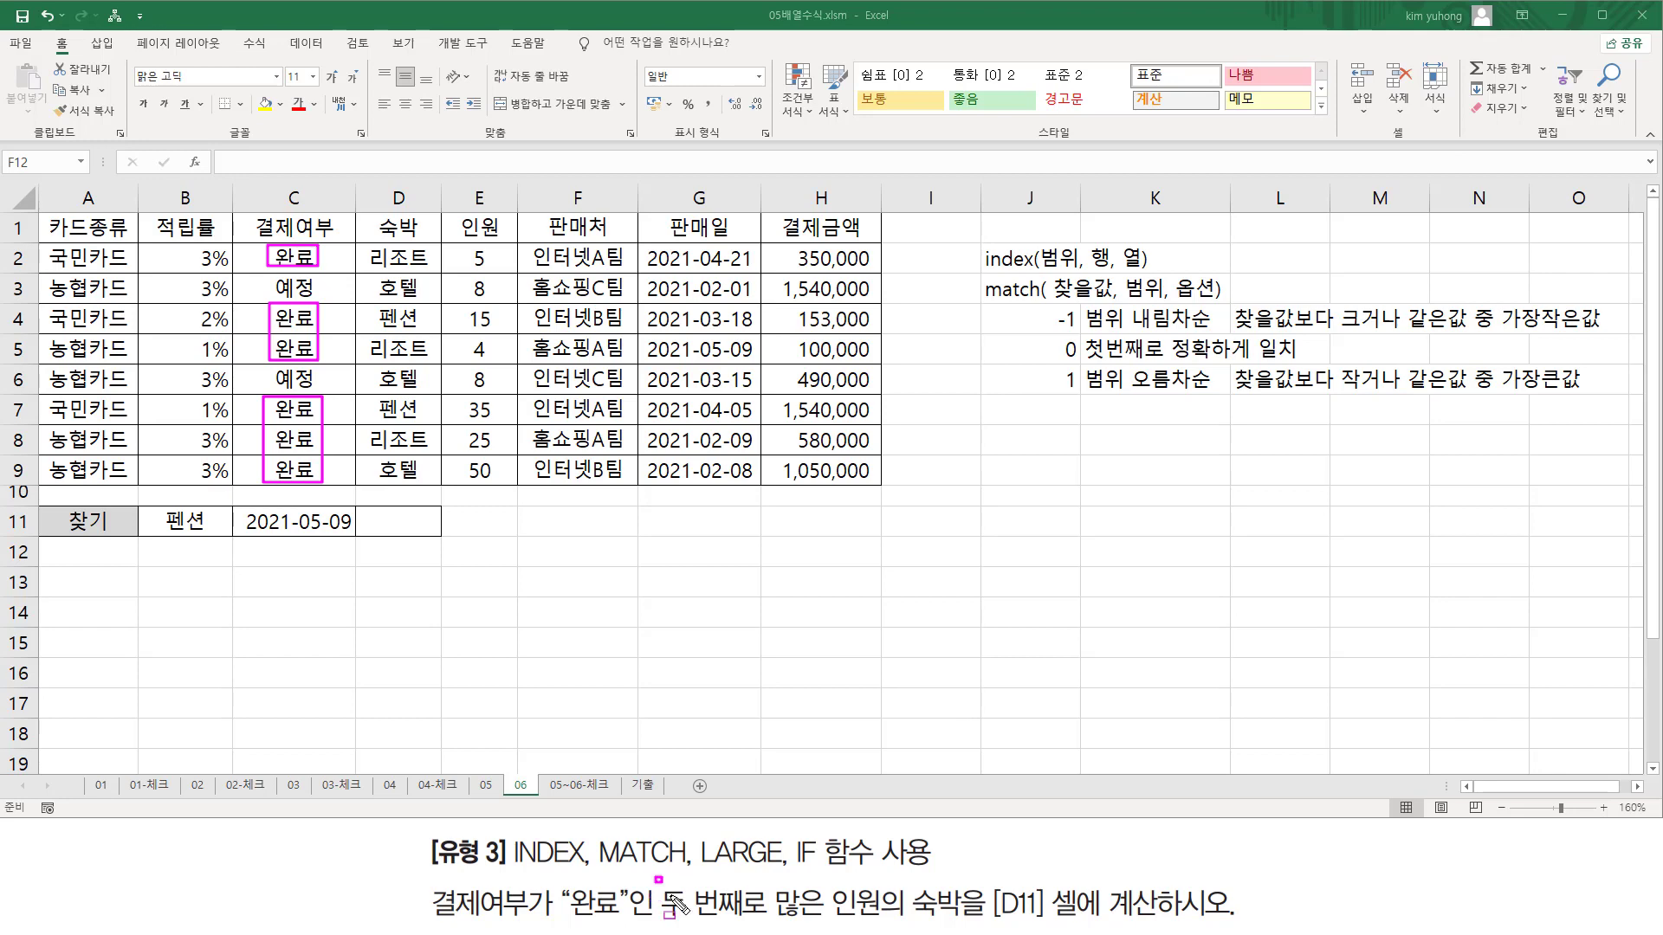
pyautogui.moveTo(657, 877)
pyautogui.mouseDown()
pyautogui.moveTo(783, 927)
pyautogui.moveTo(901, 930)
pyautogui.moveTo(884, 926)
pyautogui.mouseUp()
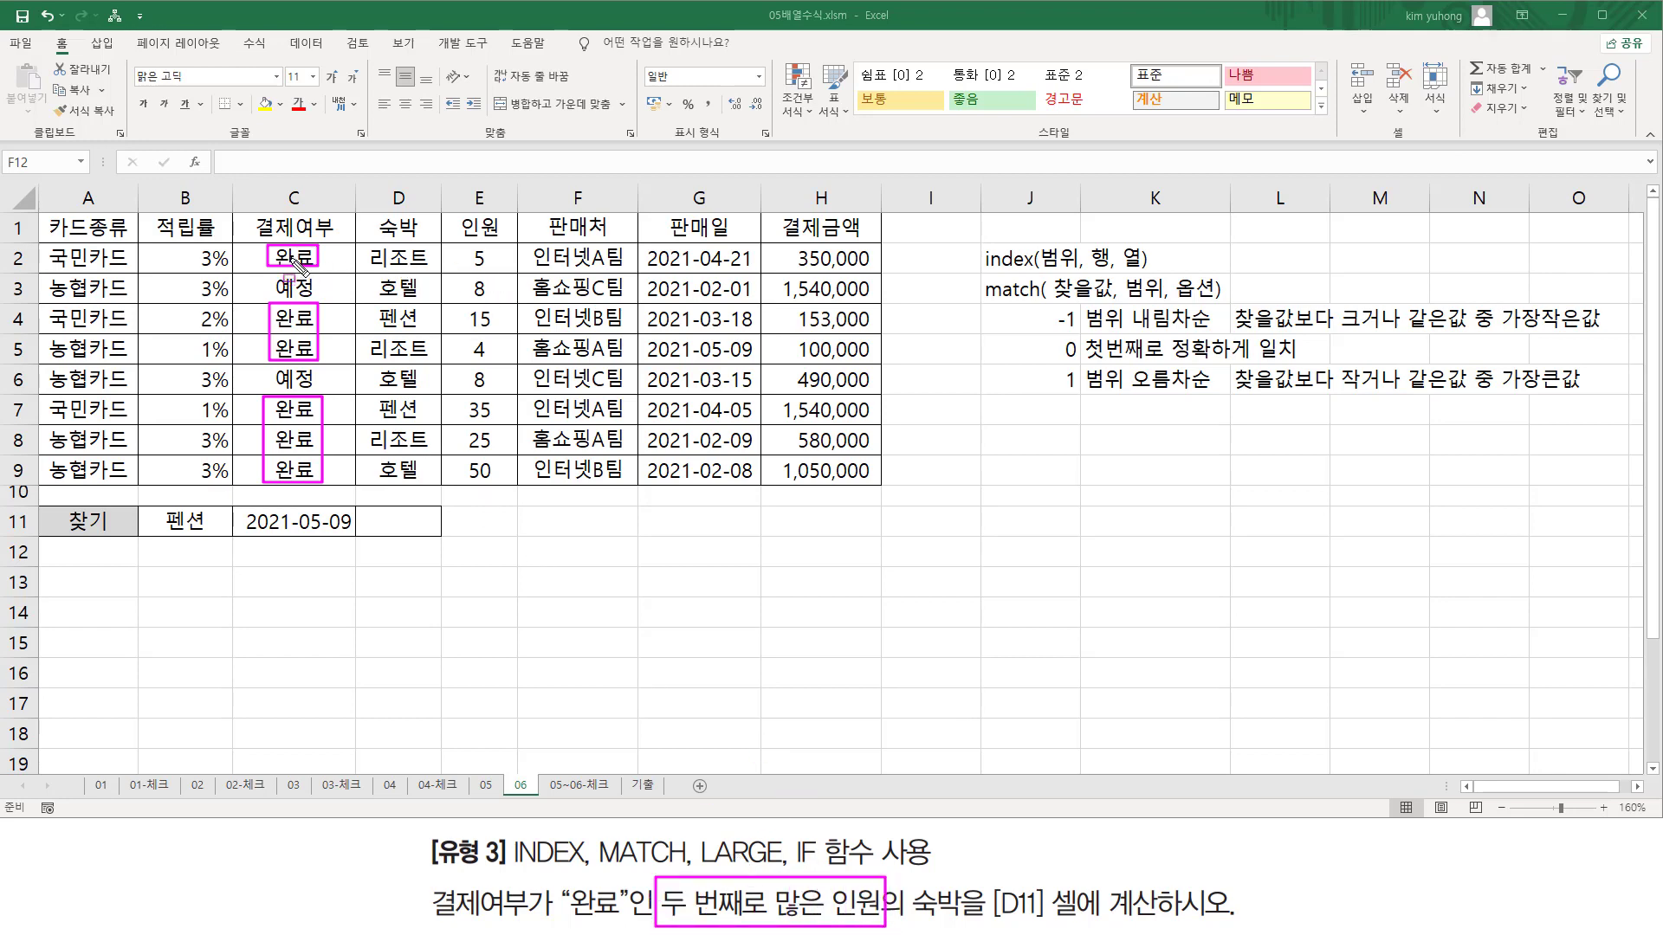
pyautogui.moveTo(460, 246)
pyautogui.mouseDown()
pyautogui.moveTo(498, 271)
pyautogui.moveTo(472, 333)
pyautogui.moveTo(503, 366)
pyautogui.moveTo(457, 433)
pyautogui.moveTo(506, 482)
pyautogui.mouseUp()
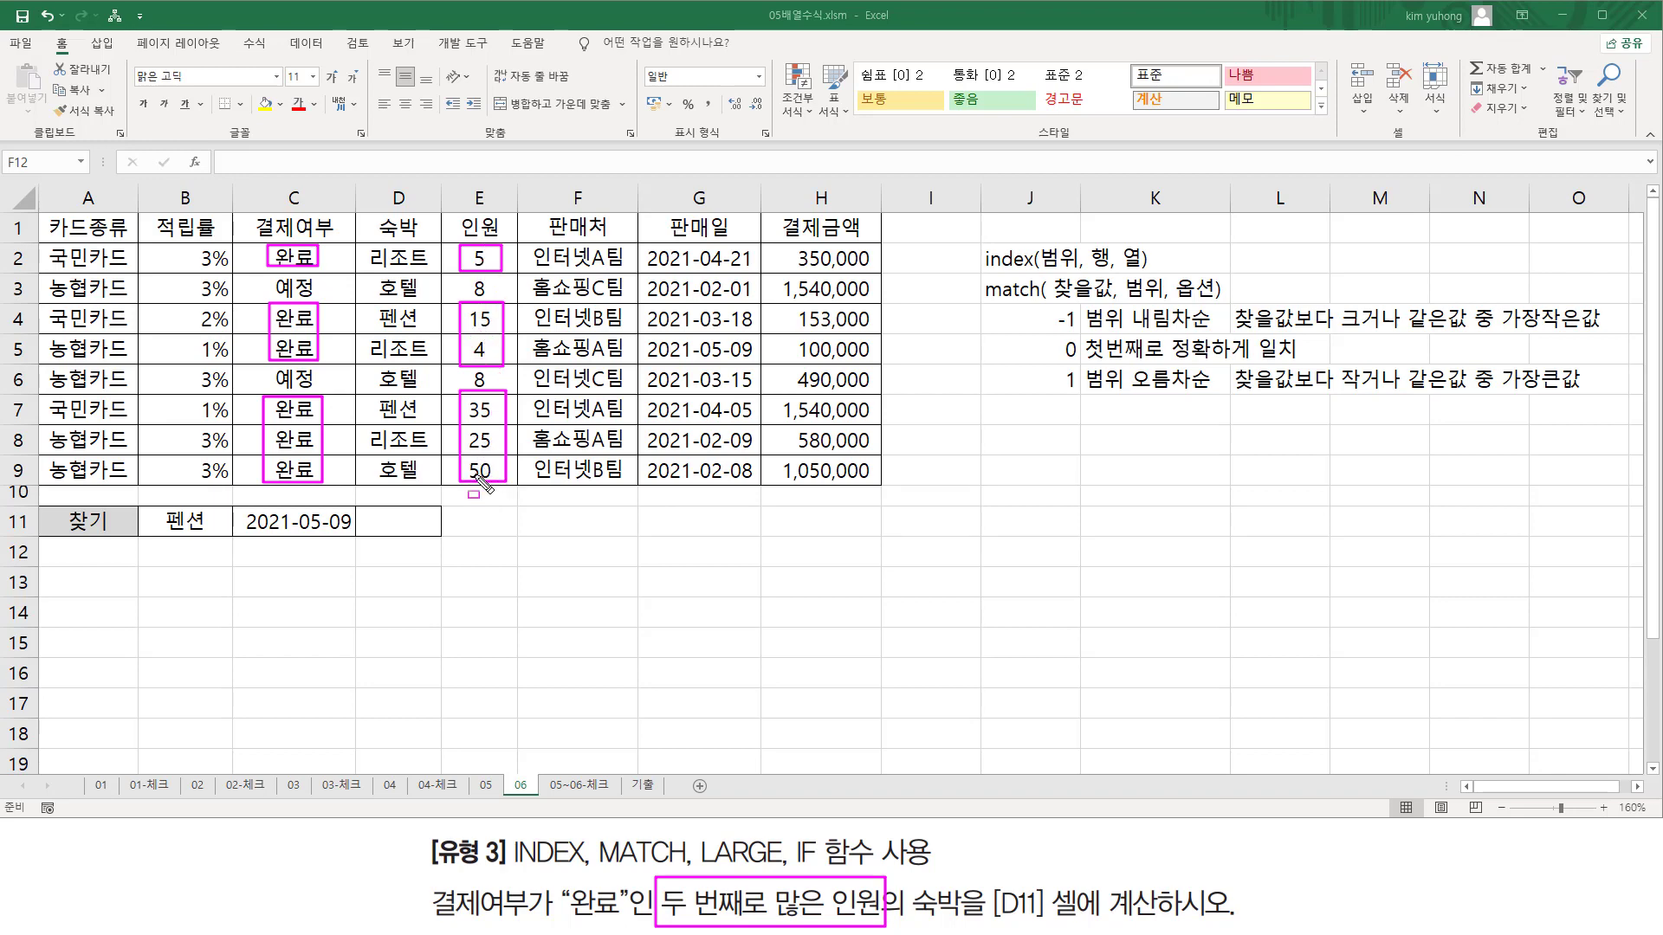
pyautogui.moveTo(663, 916); pyautogui.dragTo(741, 917)
pyautogui.moveTo(466, 410)
pyautogui.mouseDown()
pyautogui.moveTo(494, 397)
pyautogui.moveTo(501, 429)
pyautogui.moveTo(481, 437)
pyautogui.moveTo(485, 420)
pyautogui.mouseUp()
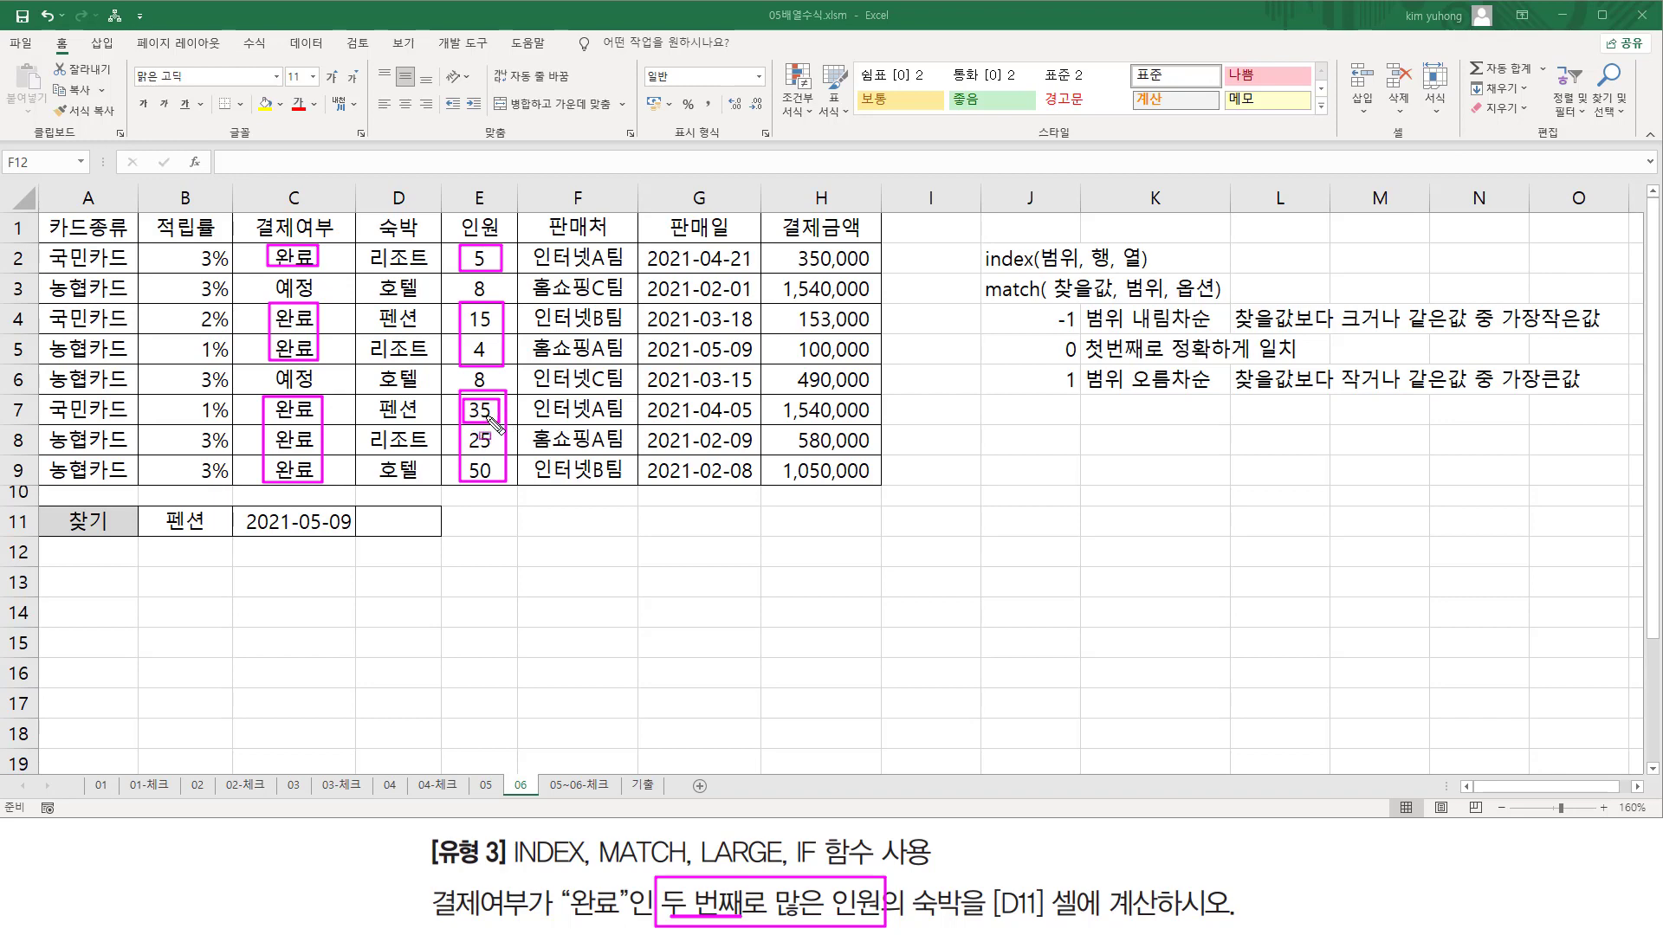
pyautogui.moveTo(910, 920); pyautogui.dragTo(1041, 920)
pyautogui.moveTo(482, 407)
pyautogui.mouseDown()
pyautogui.moveTo(379, 395)
pyautogui.moveTo(381, 429)
pyautogui.mouseUp()
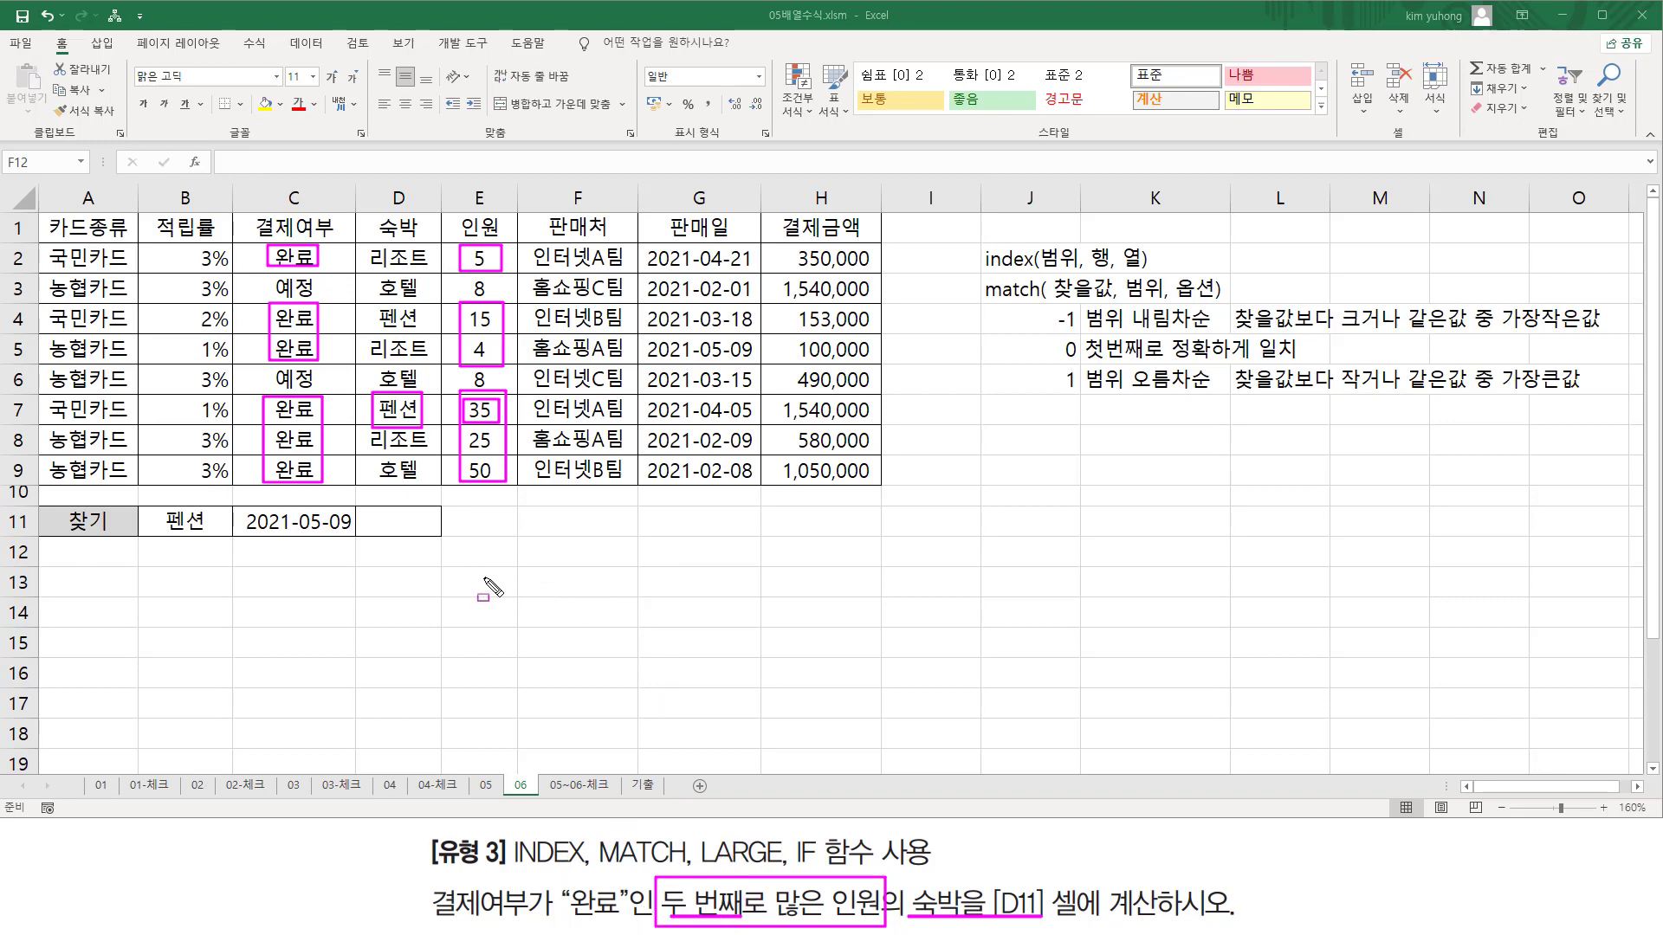
pyautogui.press('e')
pyautogui.moveTo(700, 833)
pyautogui.mouseDown()
pyautogui.moveTo(726, 856)
pyautogui.moveTo(815, 868)
pyautogui.mouseUp()
pyautogui.press('Escape')
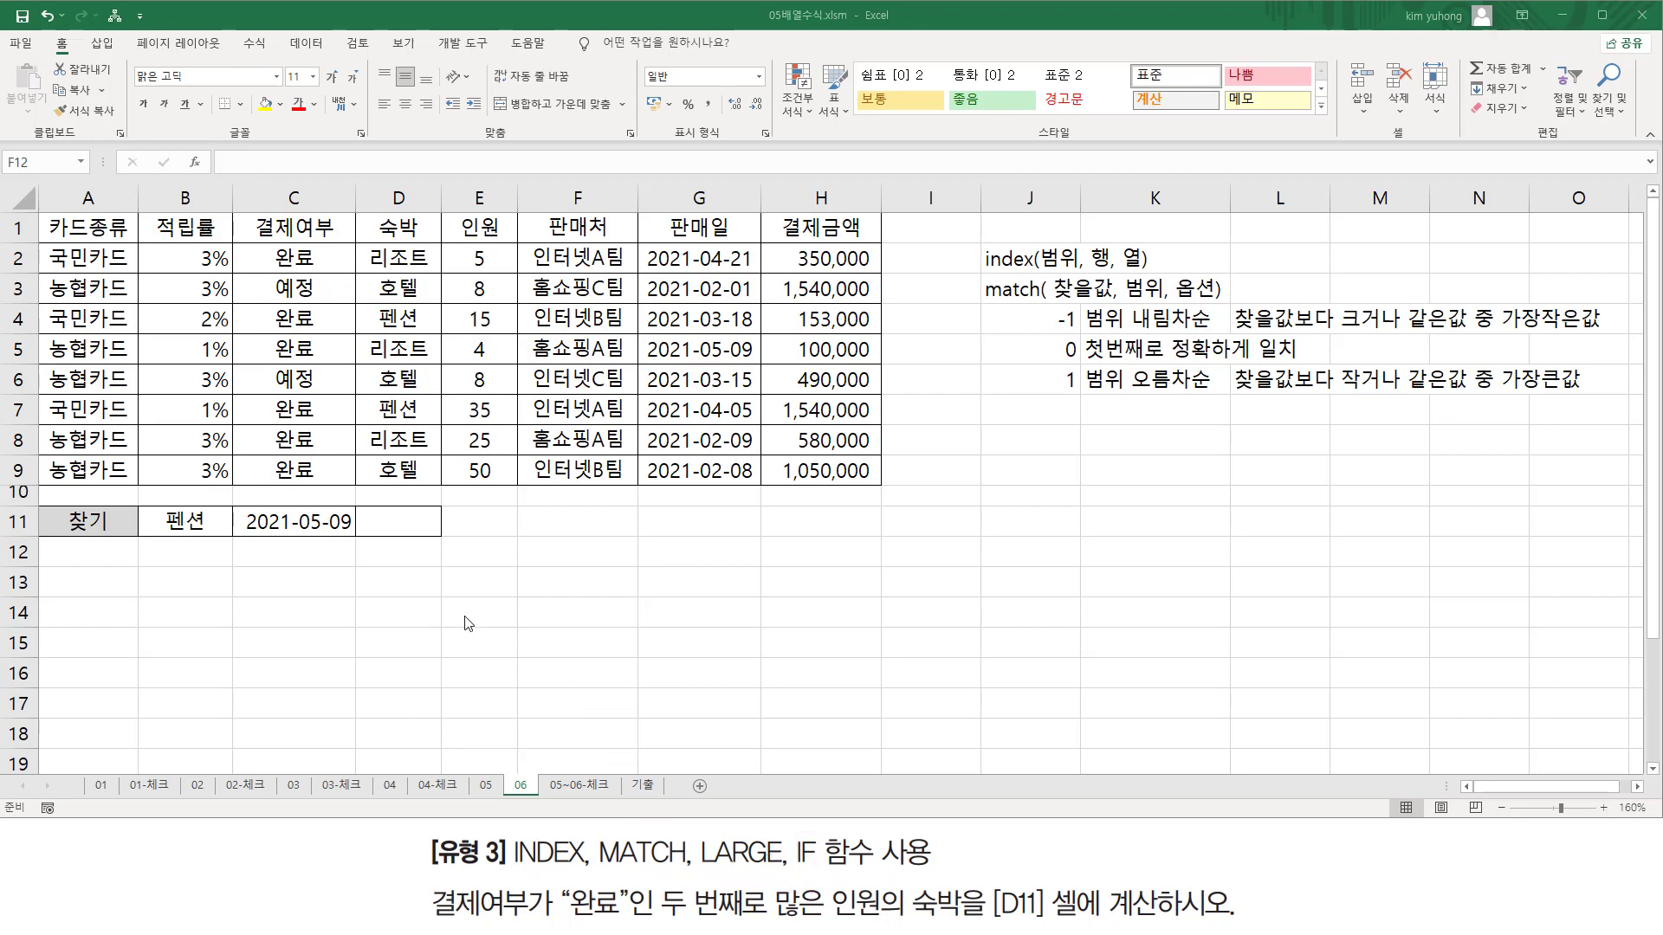
# Begin a LARGE formula in D11 with a nested IF that tests whether C2:C9 equals "완료".
pyautogui.click(395, 521)
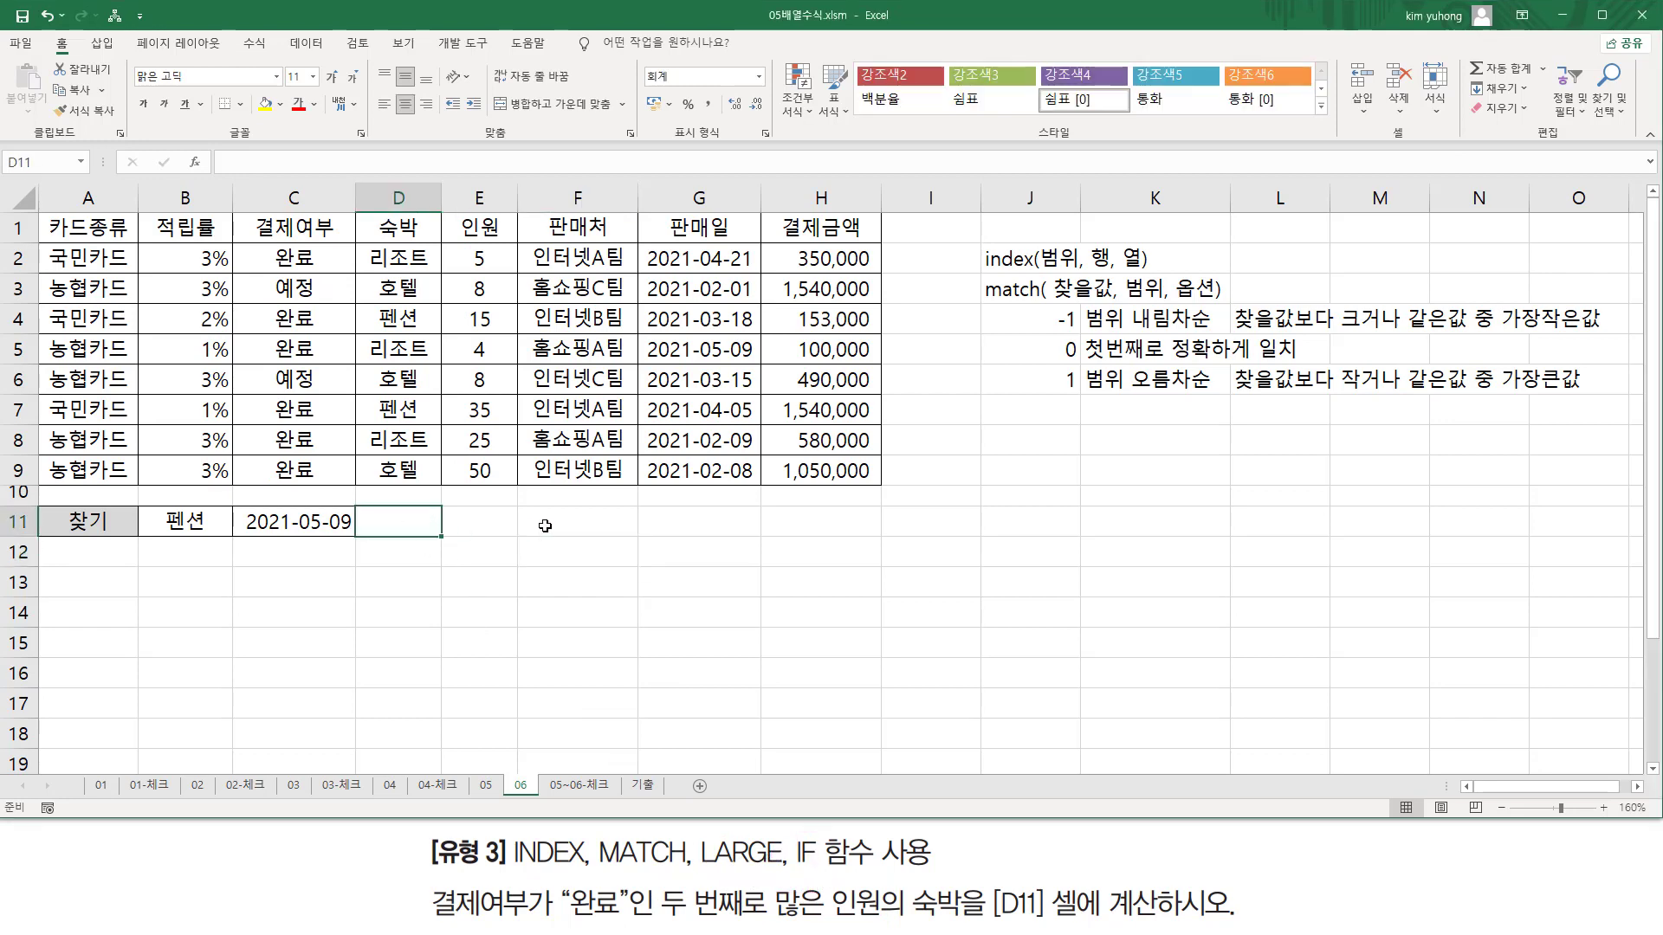
pyautogui.write('=la')
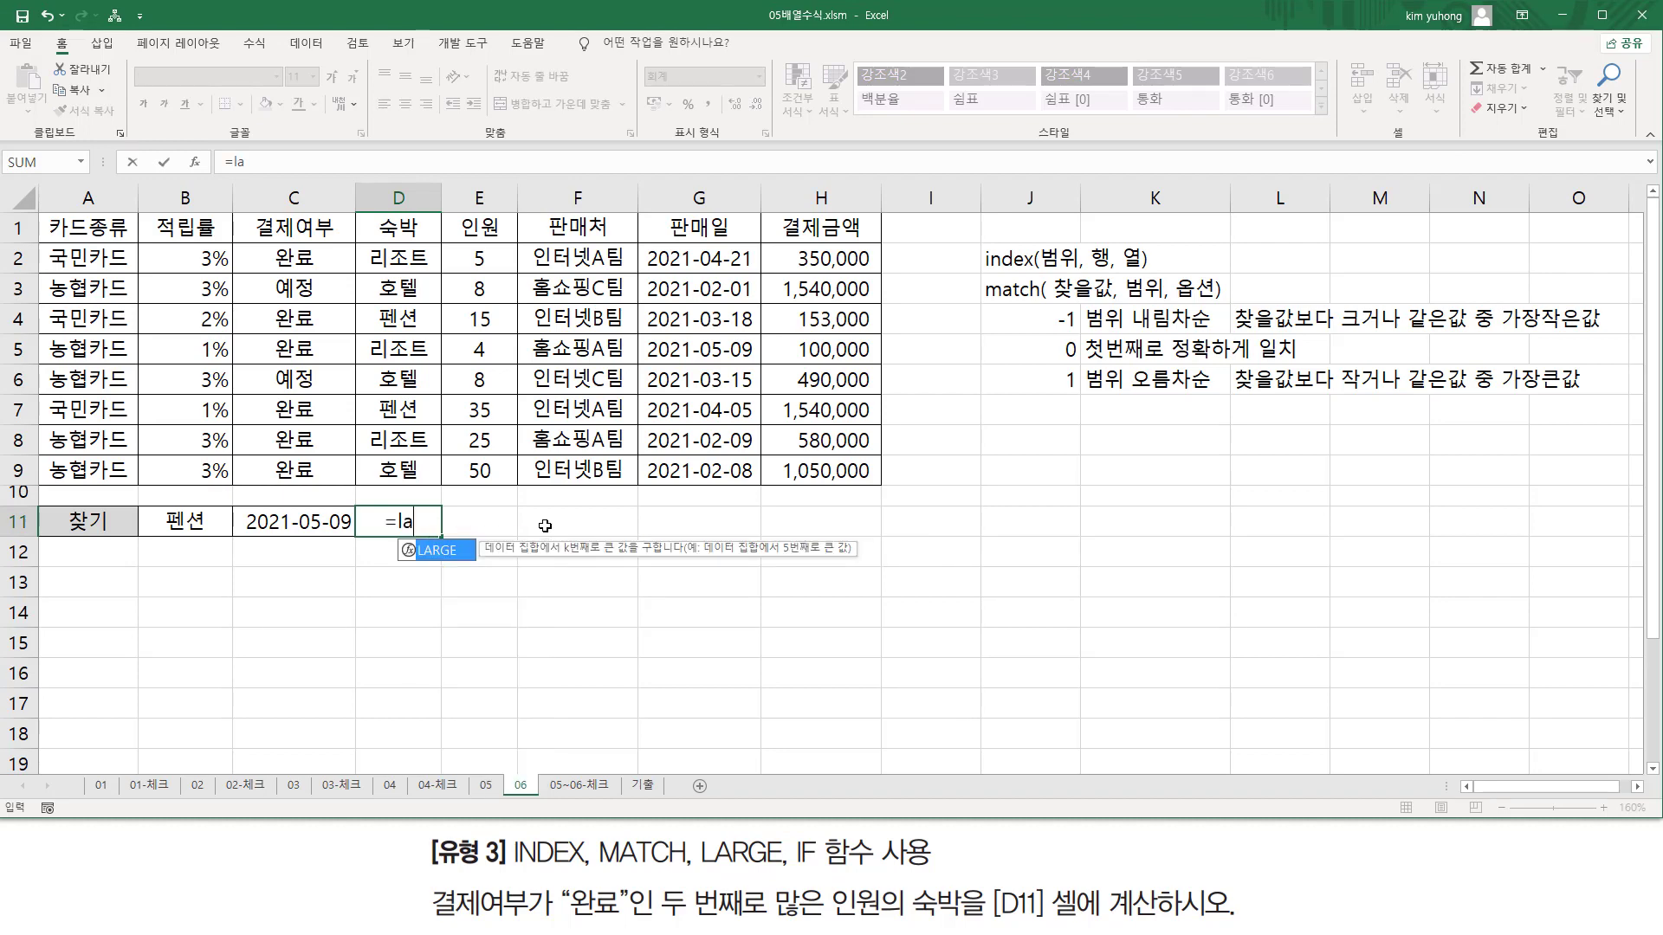
pyautogui.press('Tab')
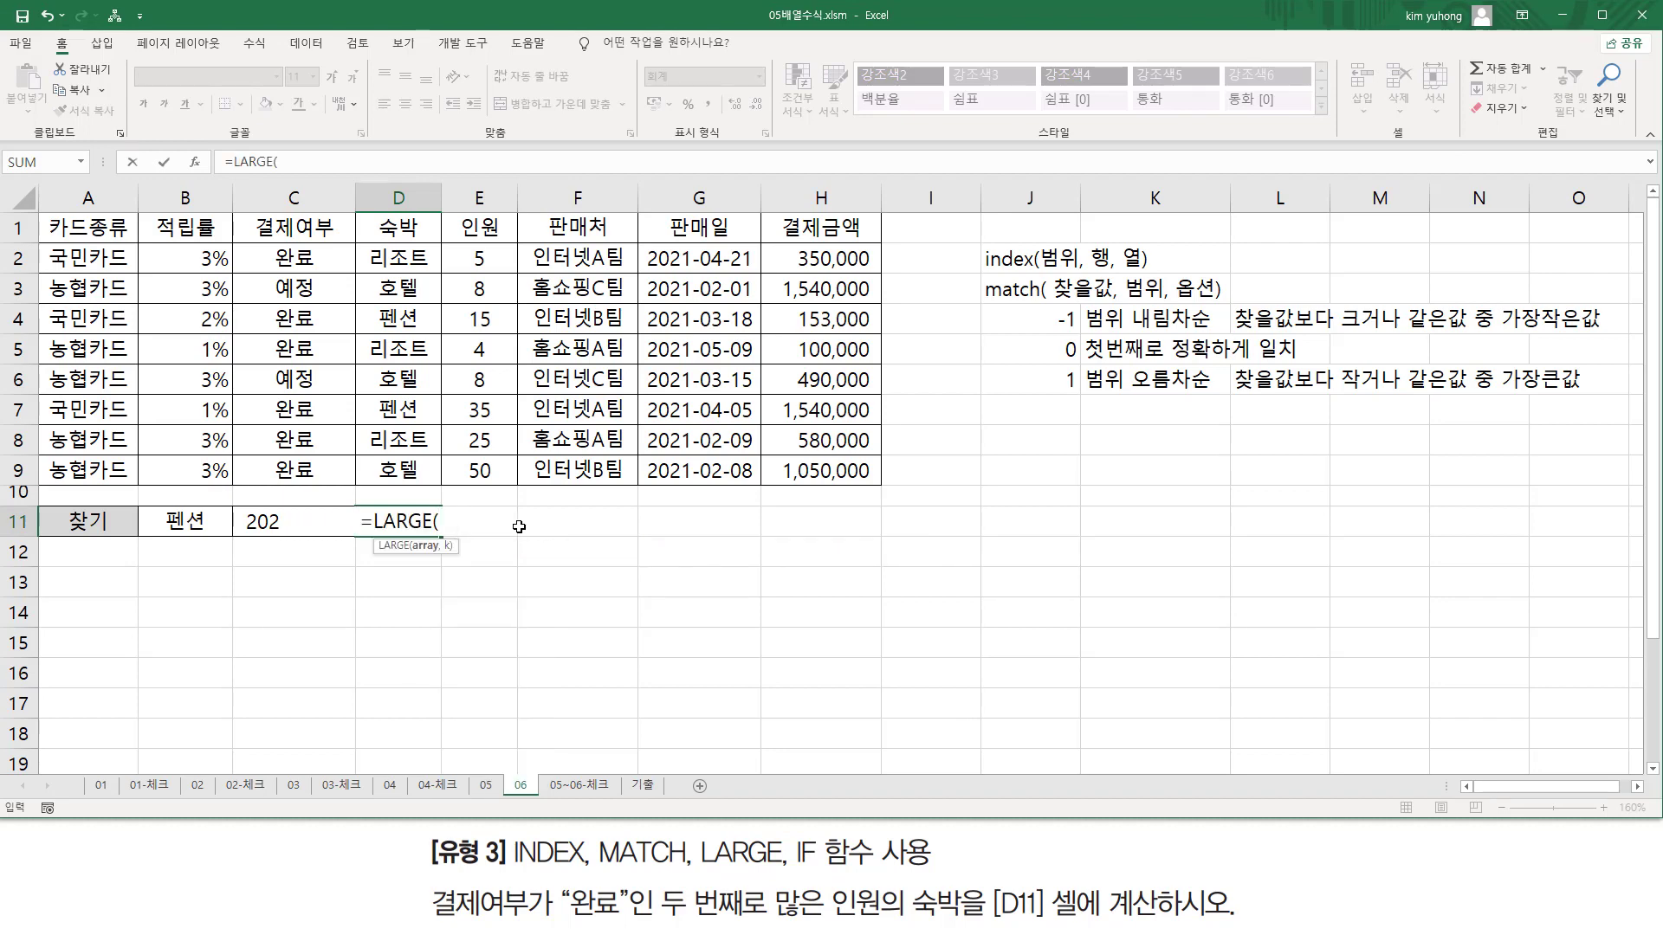
pyautogui.write('if')
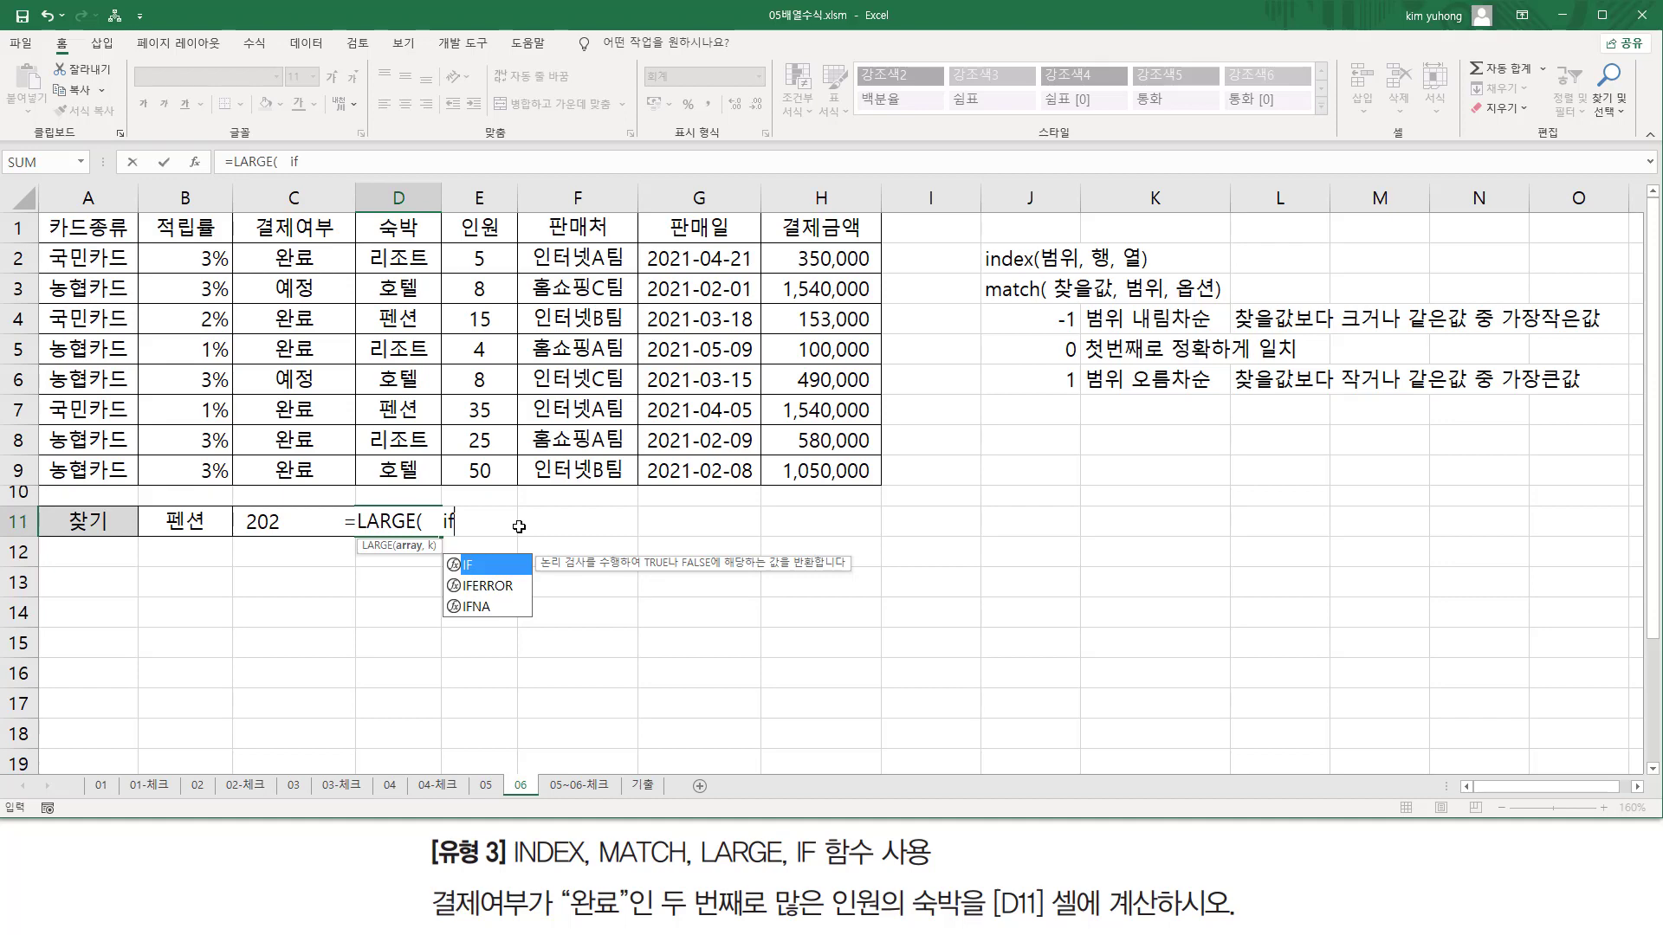
pyautogui.press('BackSpace')
pyautogui.write('(')
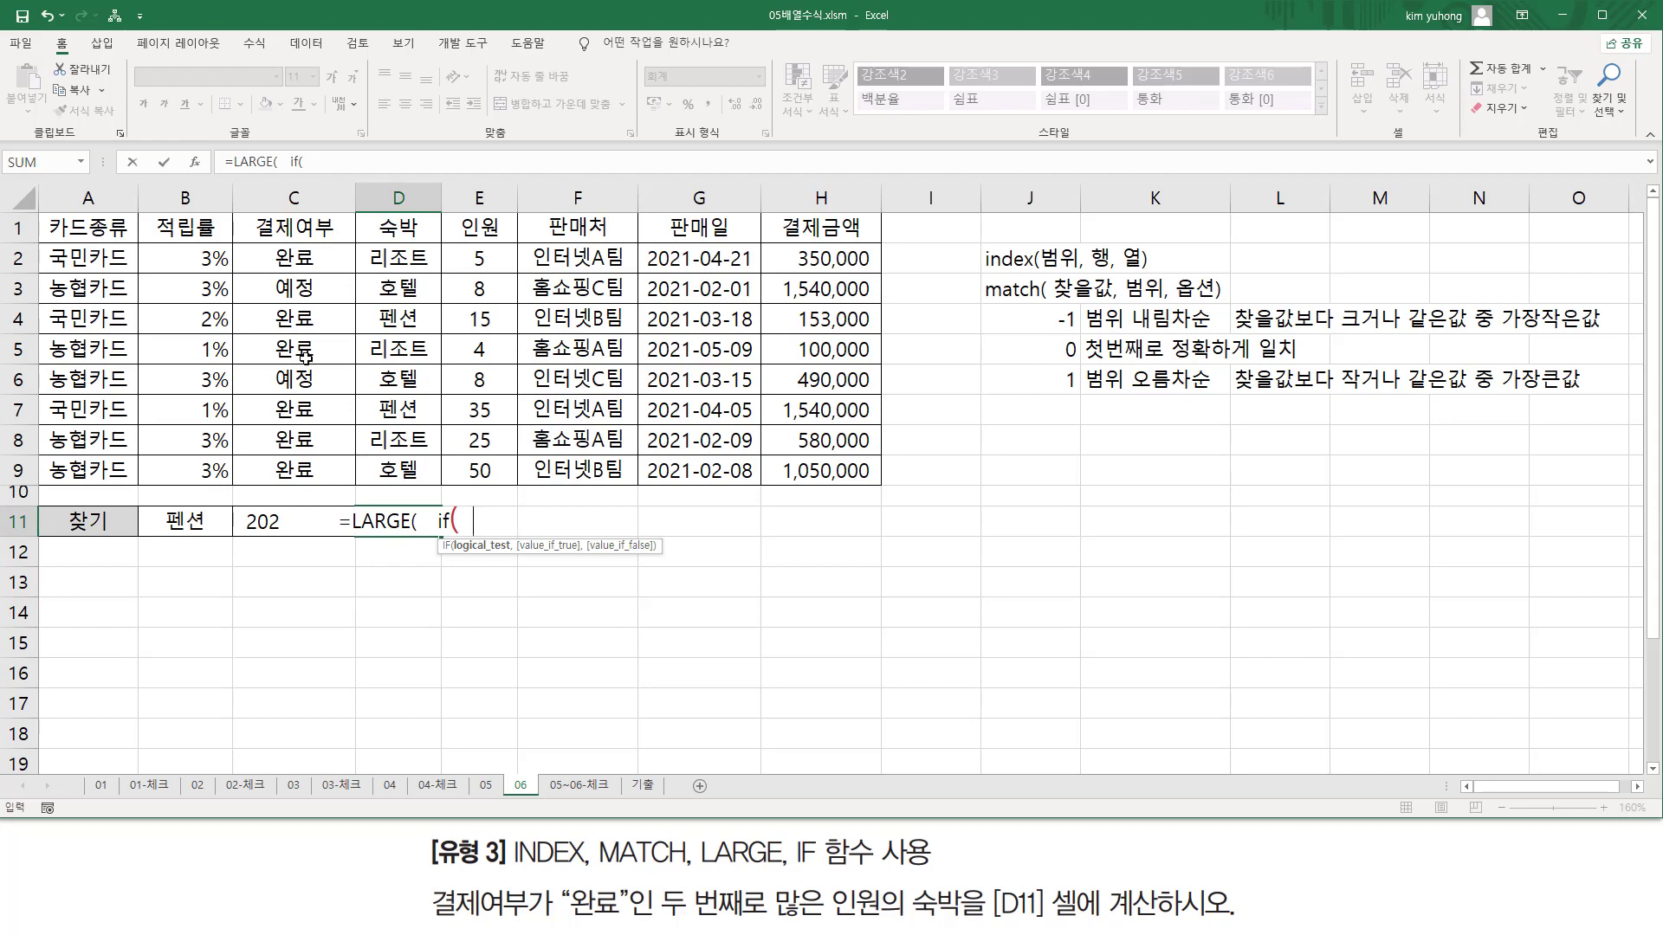
pyautogui.moveTo(305, 261); pyautogui.dragTo(324, 478)
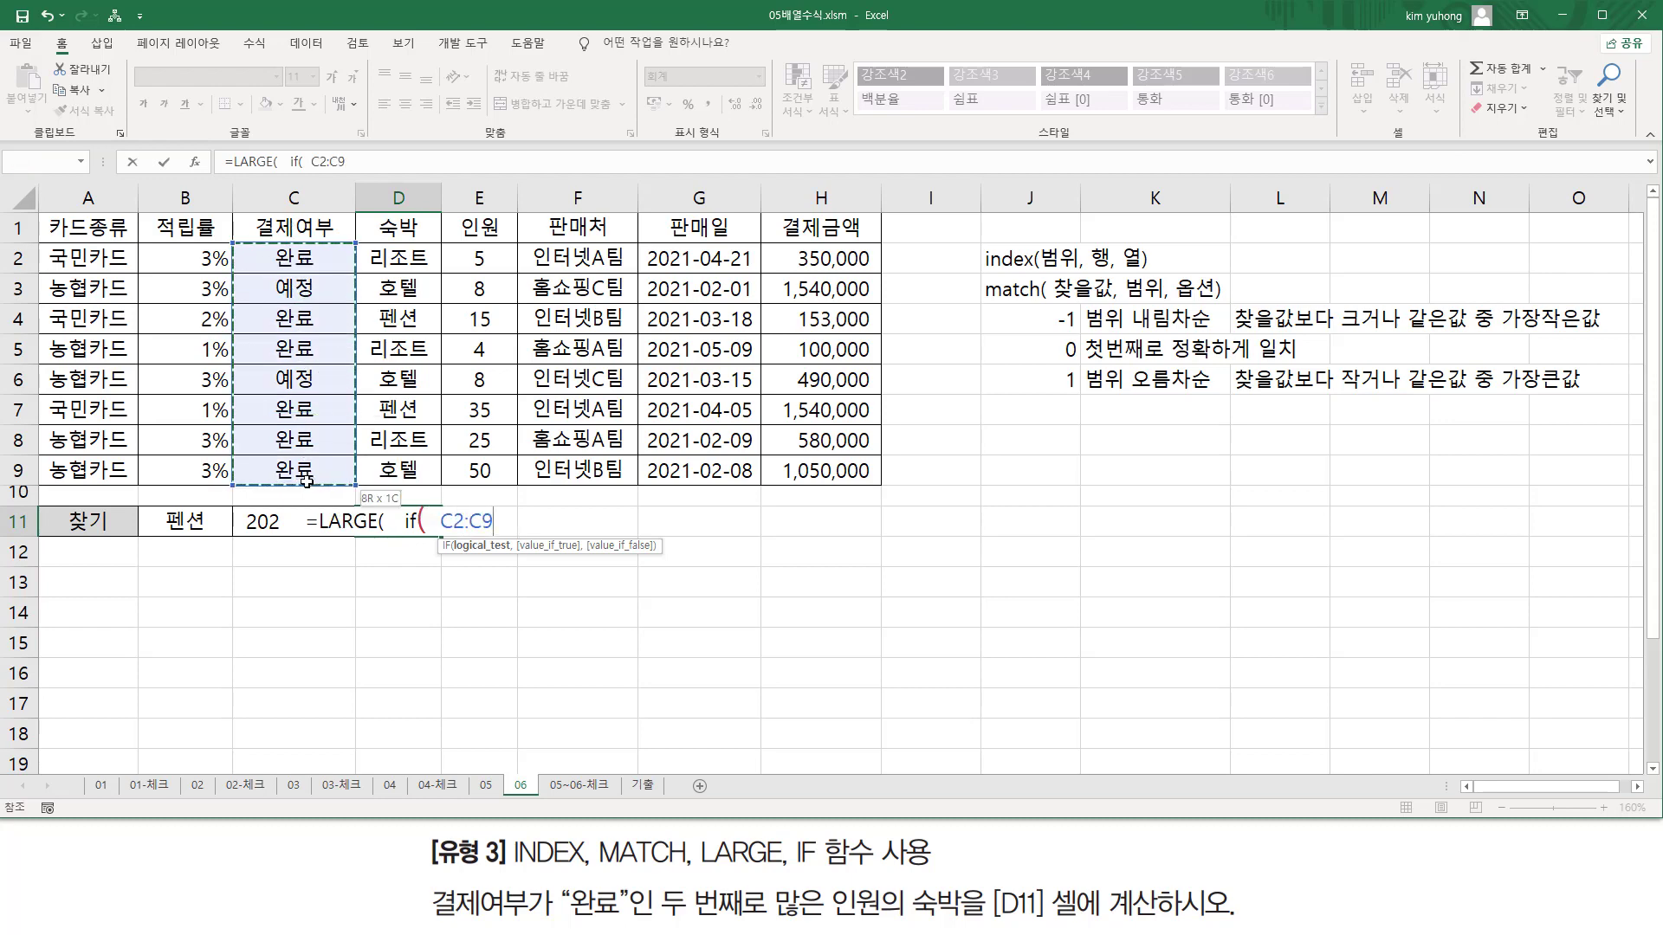
pyautogui.write('="')
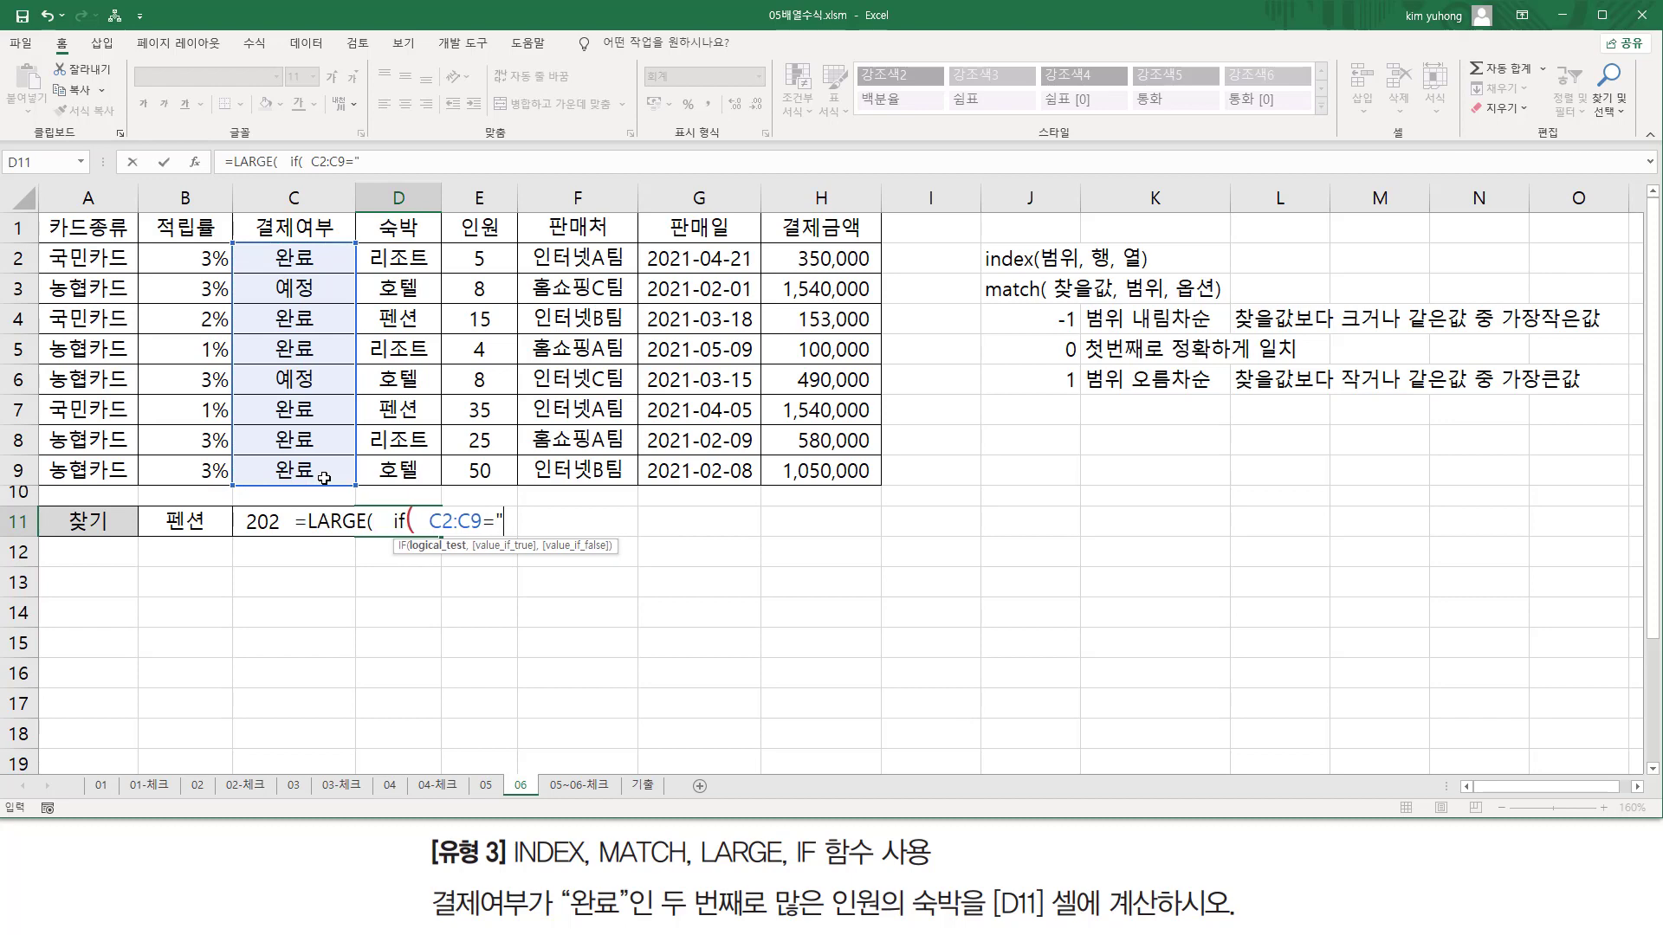
pyautogui.write('완료"')
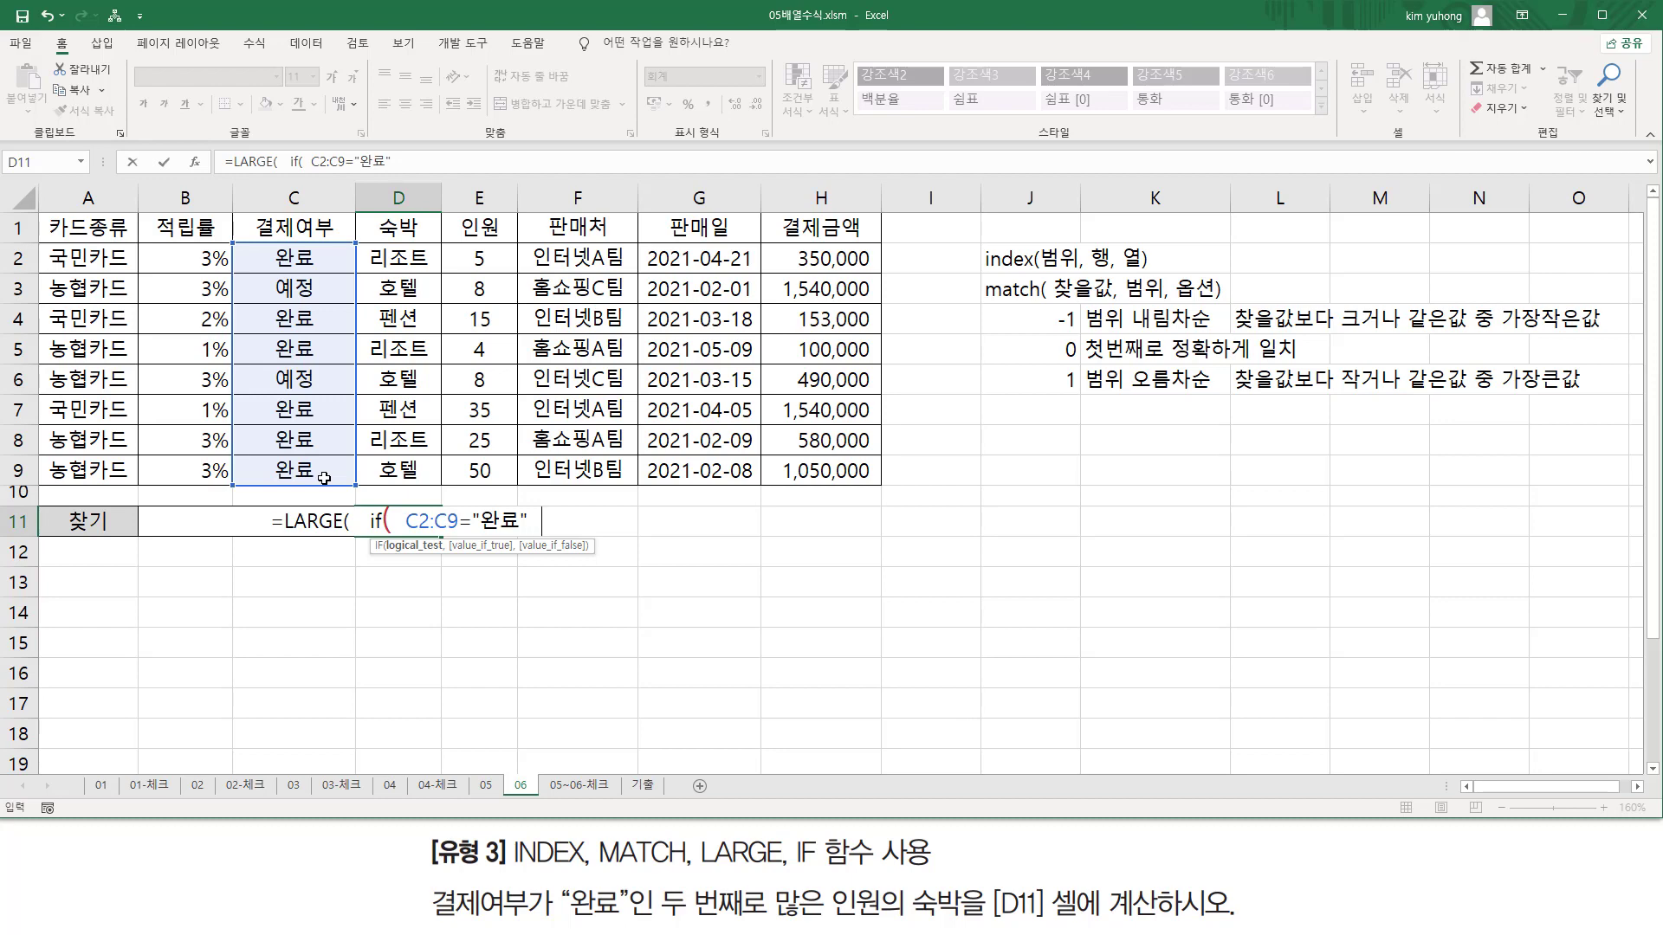
# Complete the D11 formula with E2:E9 as the IF's true value and 2 as LARGE's k, entering it as an array formula.
pyautogui.write(' ,')
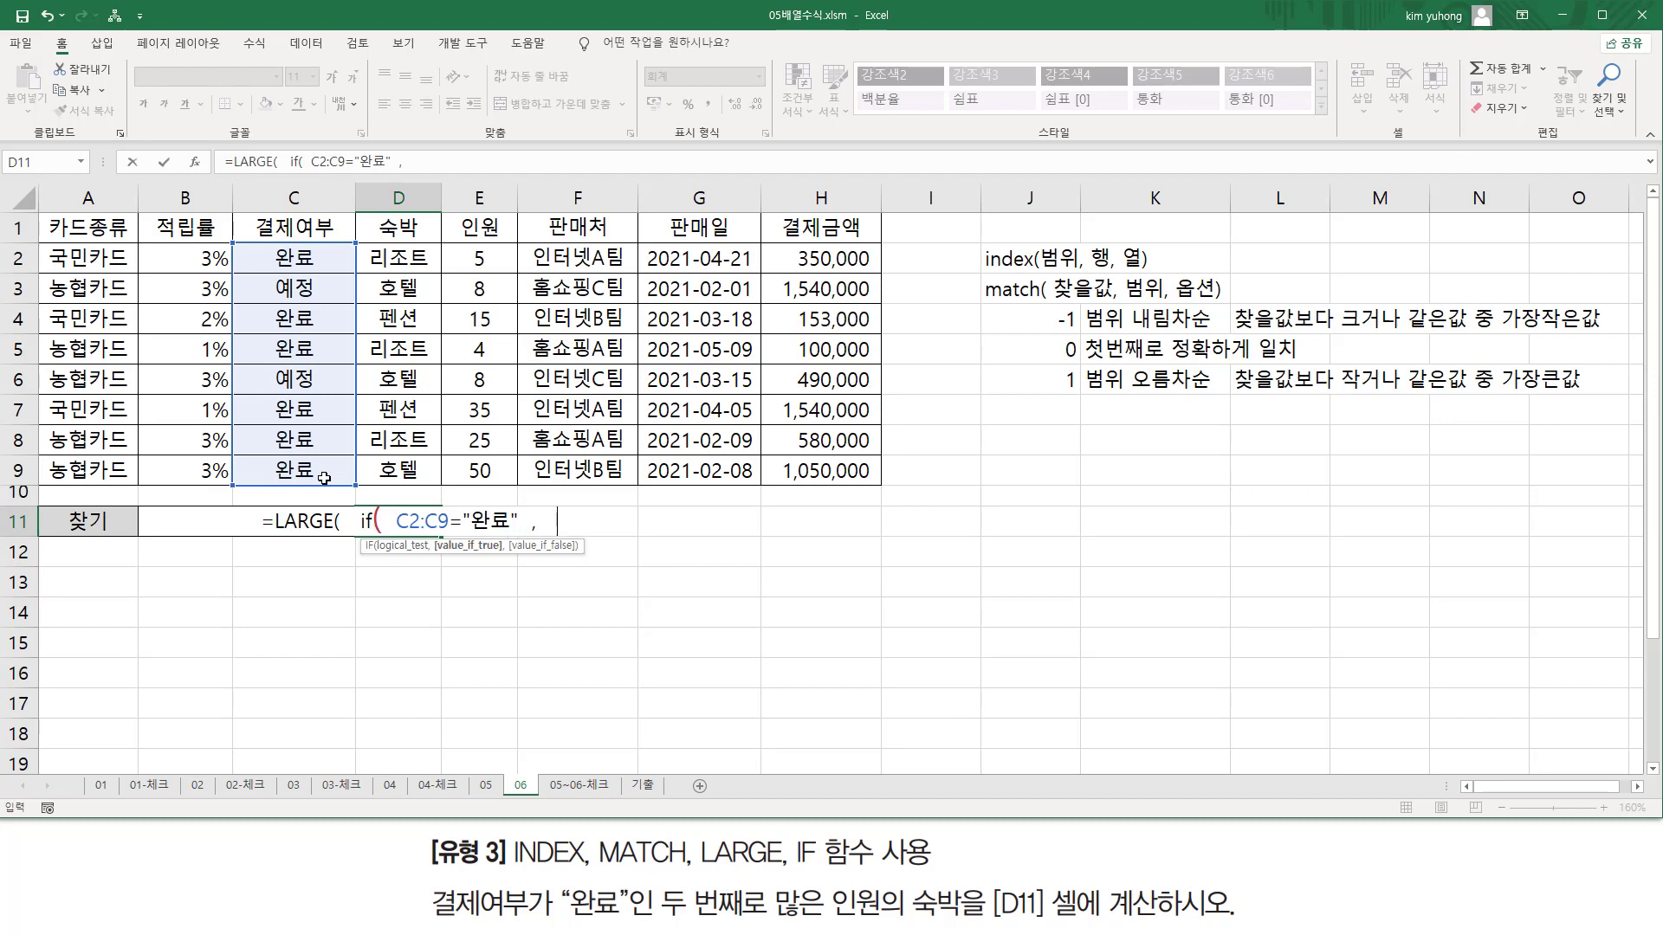
pyautogui.moveTo(479, 258); pyautogui.dragTo(480, 471)
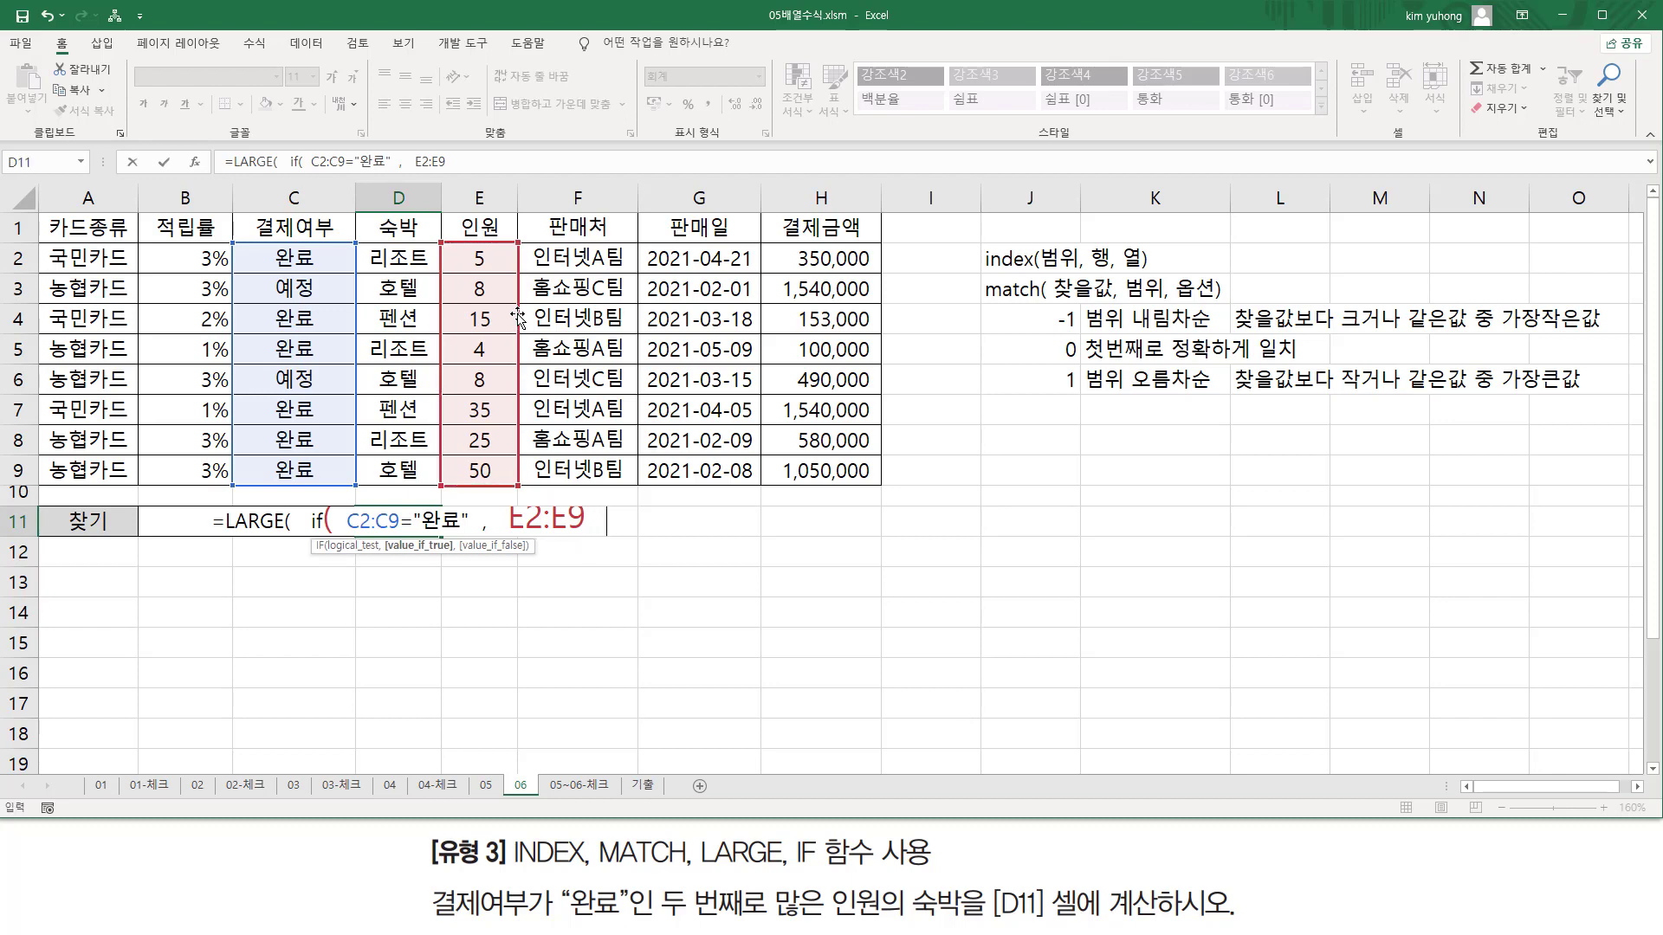
pyautogui.write(')')
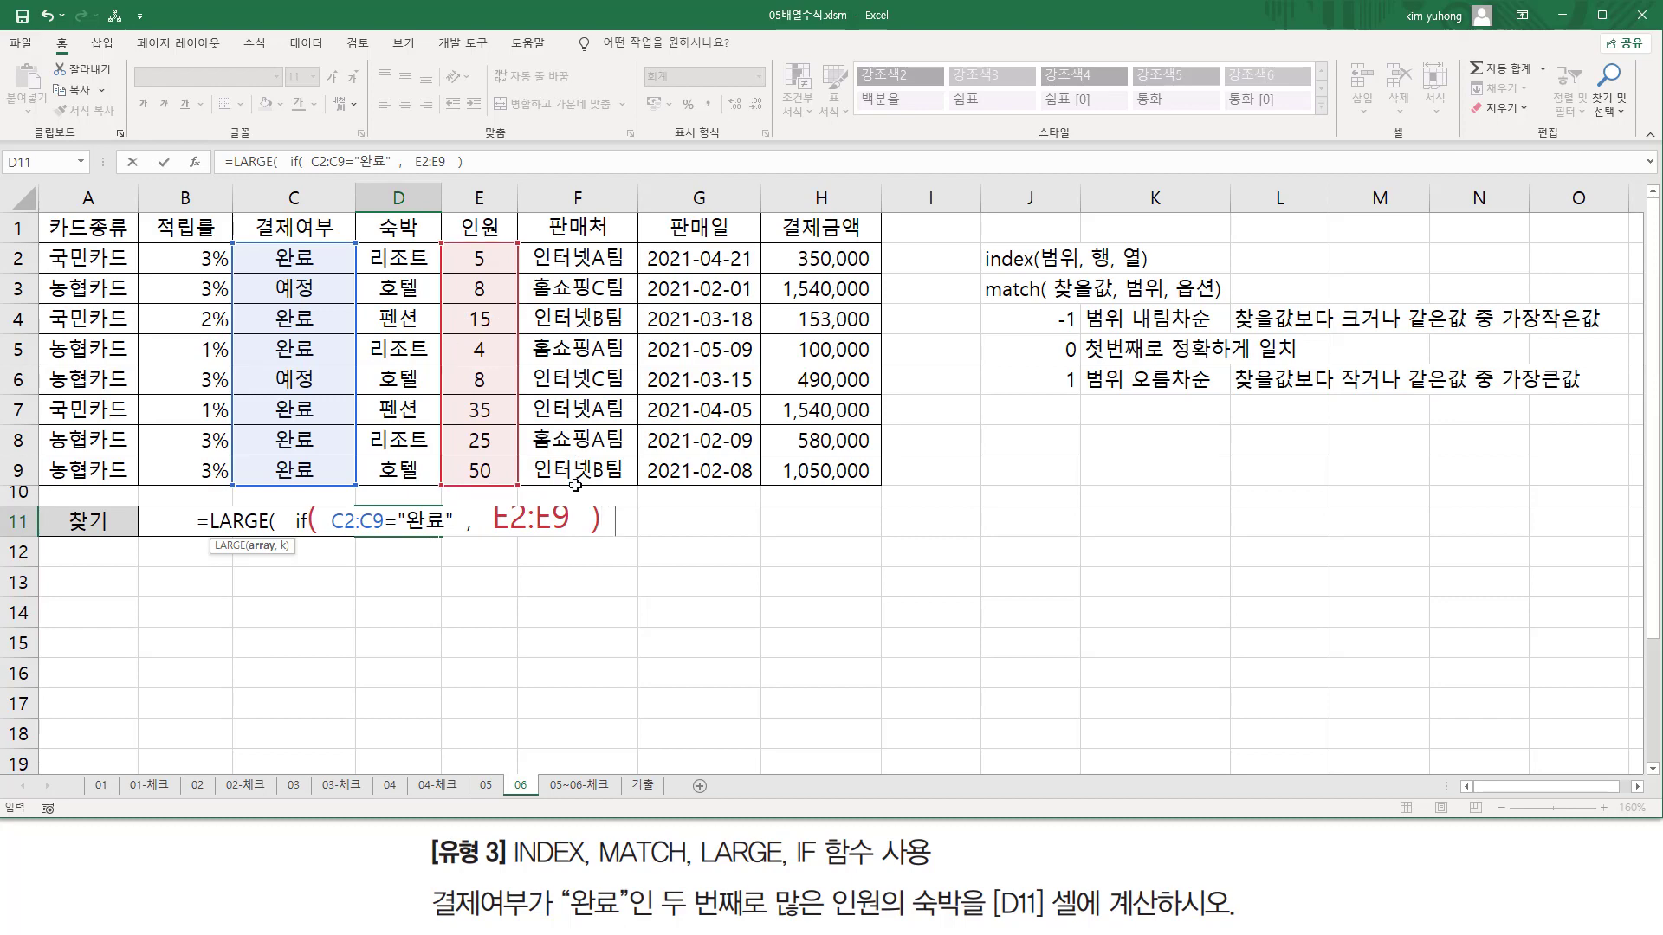
pyautogui.write(' ,')
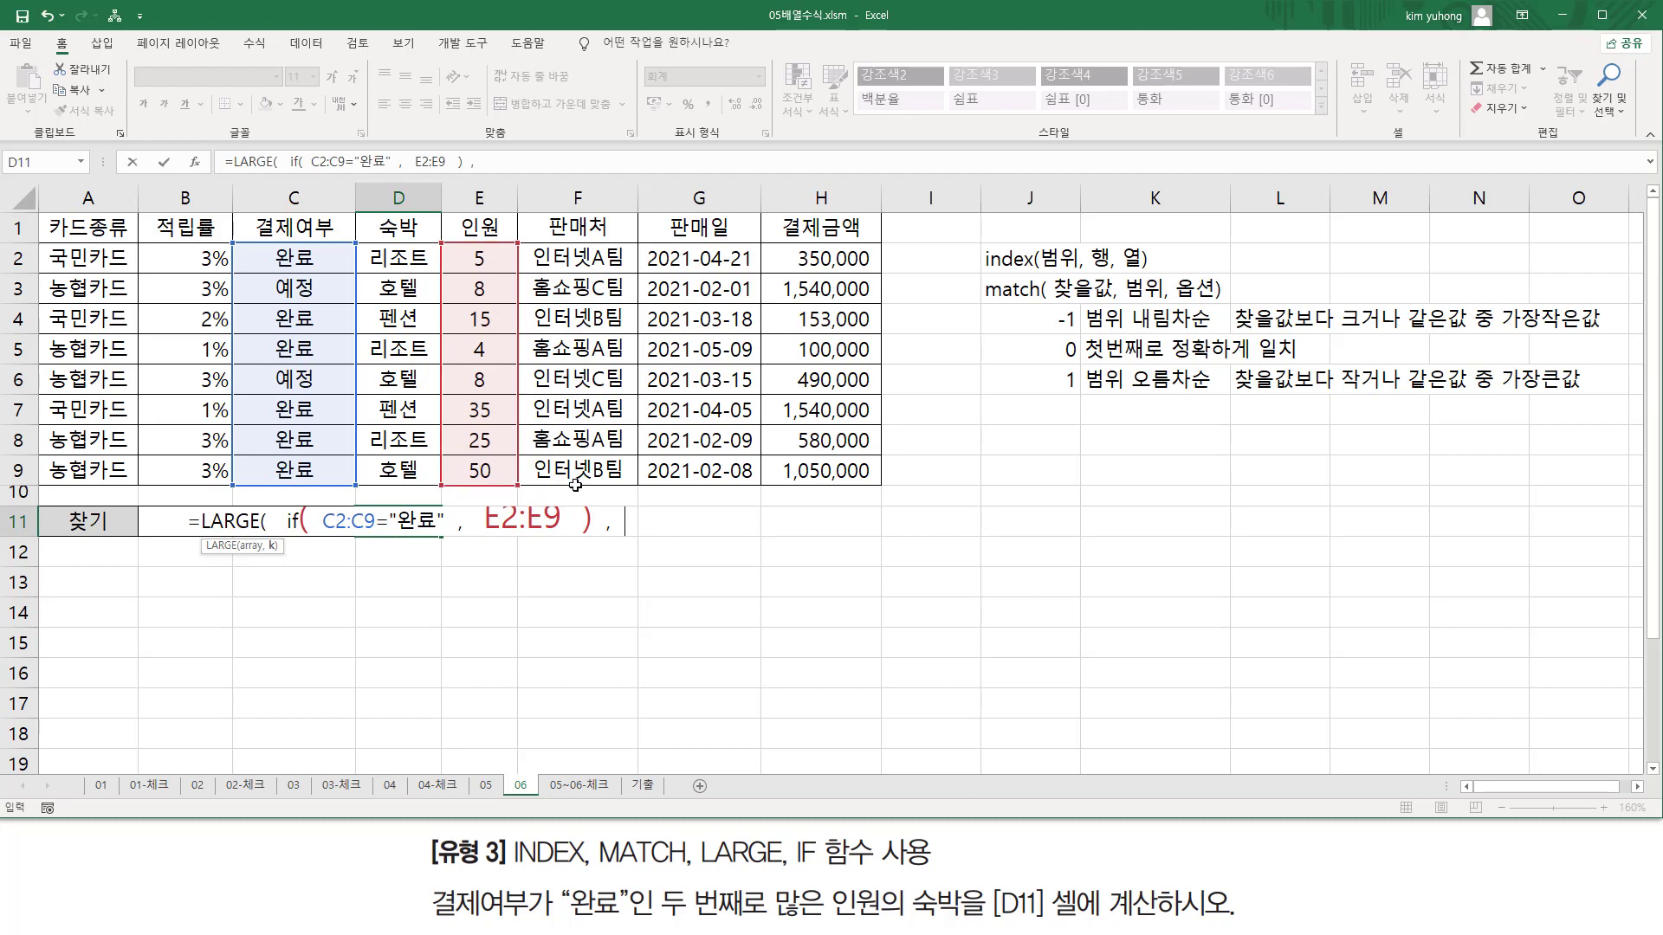
pyautogui.write(' 2 )')
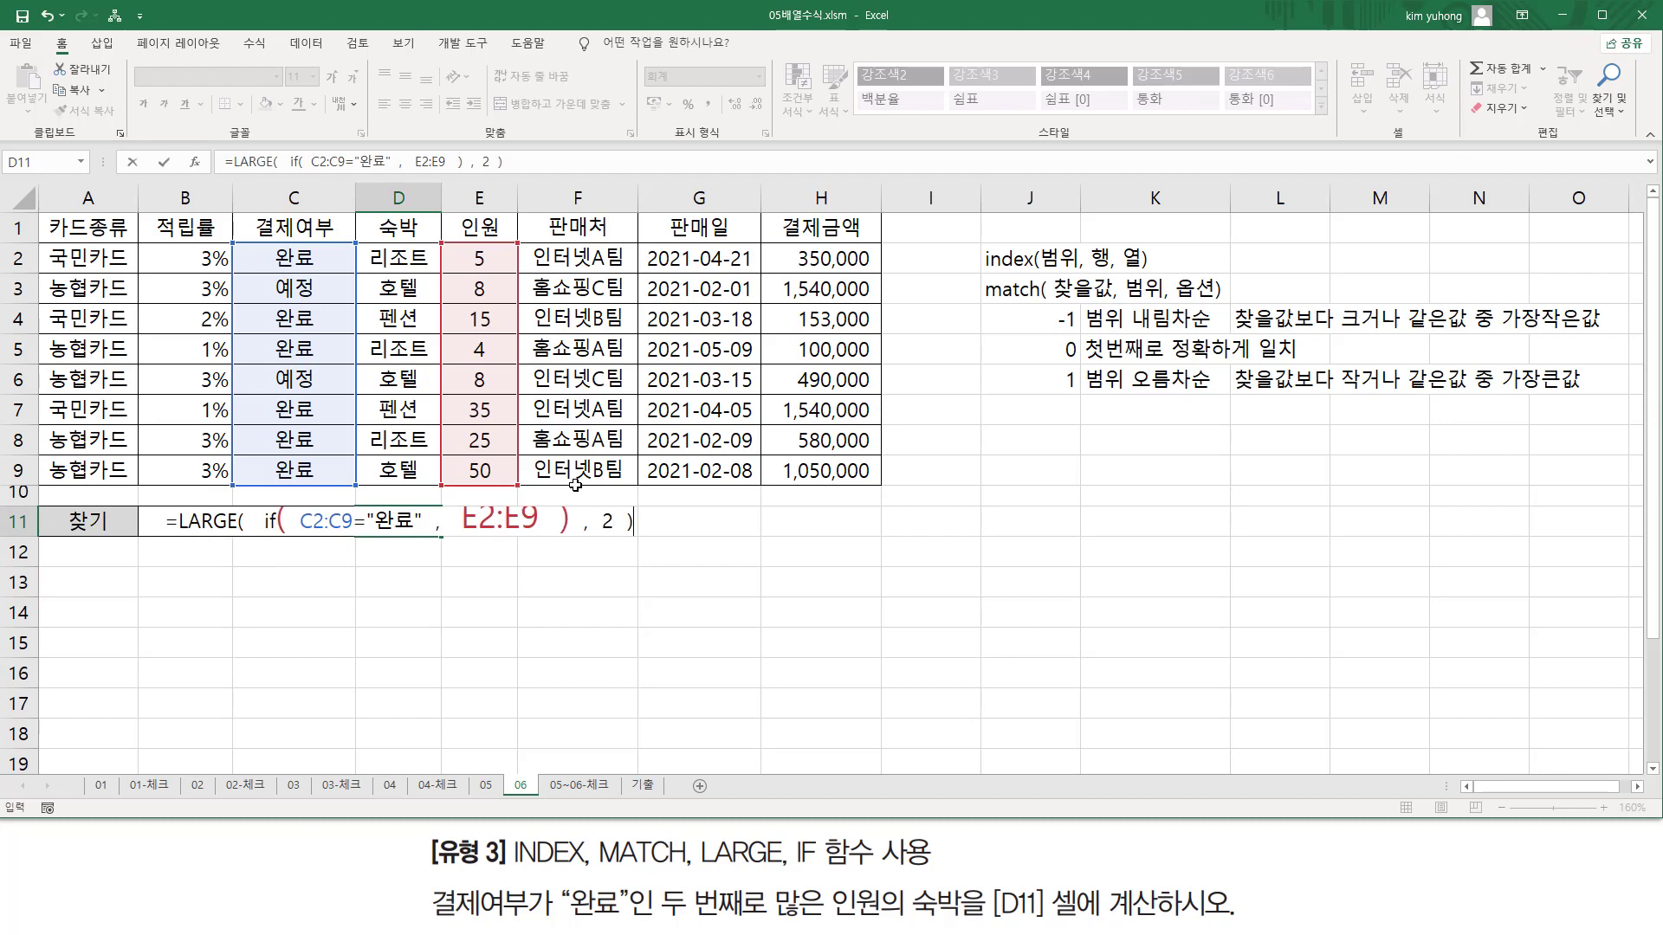
pyautogui.moveTo(302, 534)
pyautogui.mouseDown()
pyautogui.moveTo(415, 534)
pyautogui.moveTo(515, 497)
pyautogui.moveTo(541, 537)
pyautogui.mouseUp()
pyautogui.moveTo(258, 495)
pyautogui.mouseDown()
pyautogui.moveTo(295, 533)
pyautogui.moveTo(572, 544)
pyautogui.mouseUp()
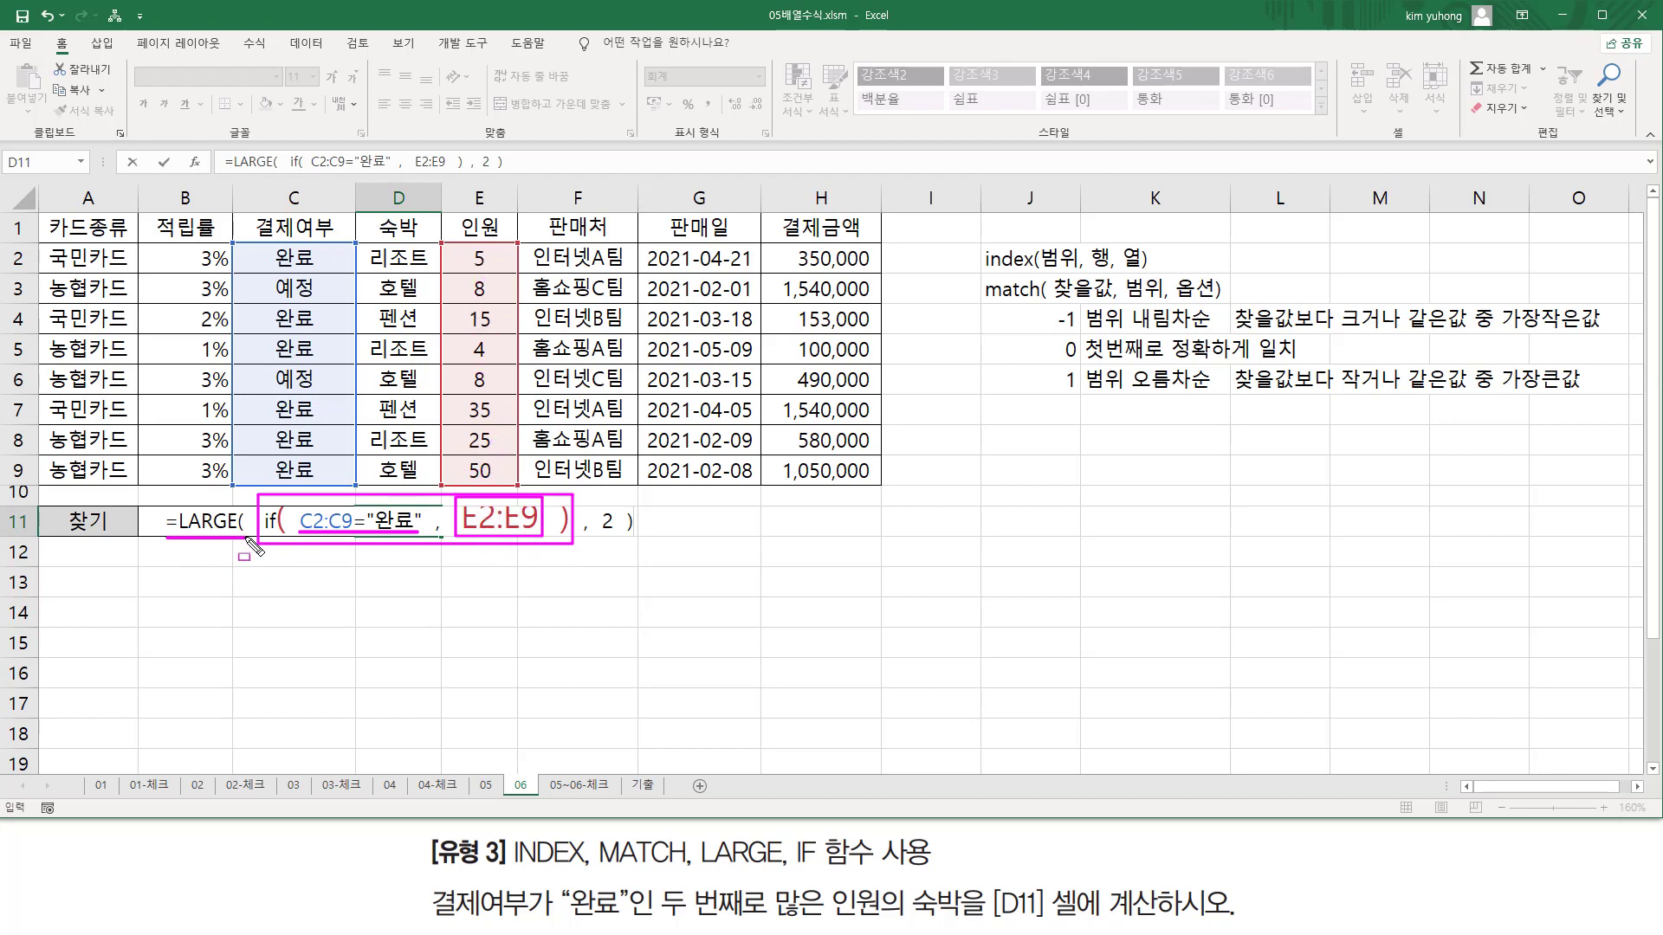
pyautogui.moveTo(166, 536); pyautogui.dragTo(245, 536)
pyautogui.moveTo(602, 501); pyautogui.dragTo(617, 542)
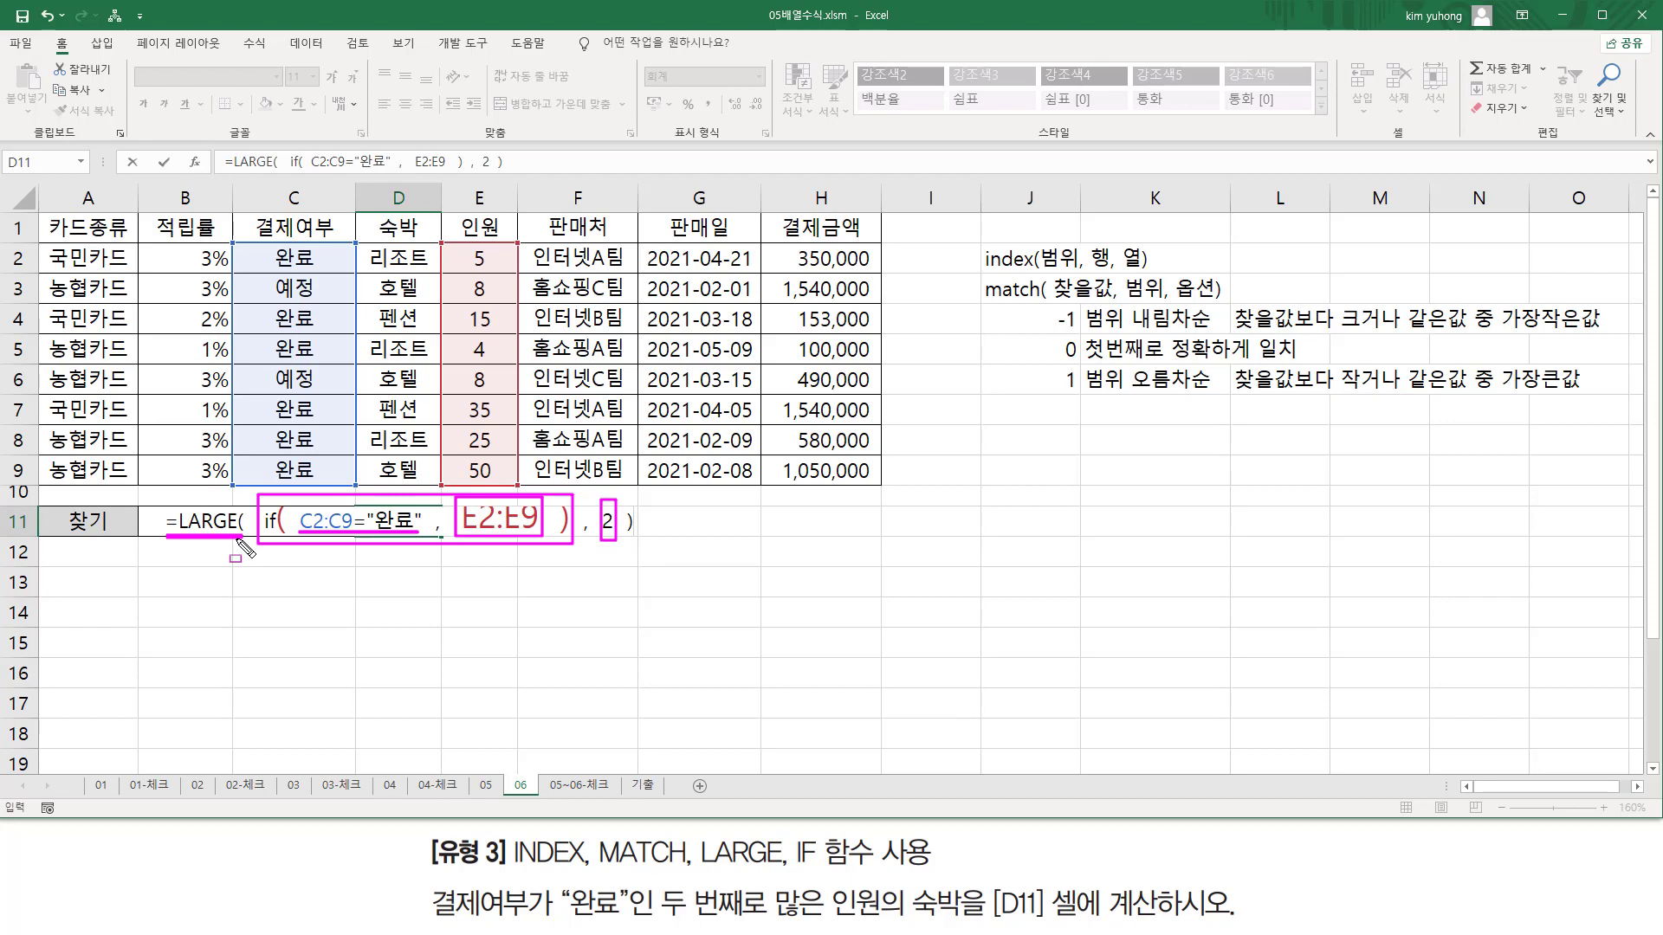
pyautogui.press('Escape')
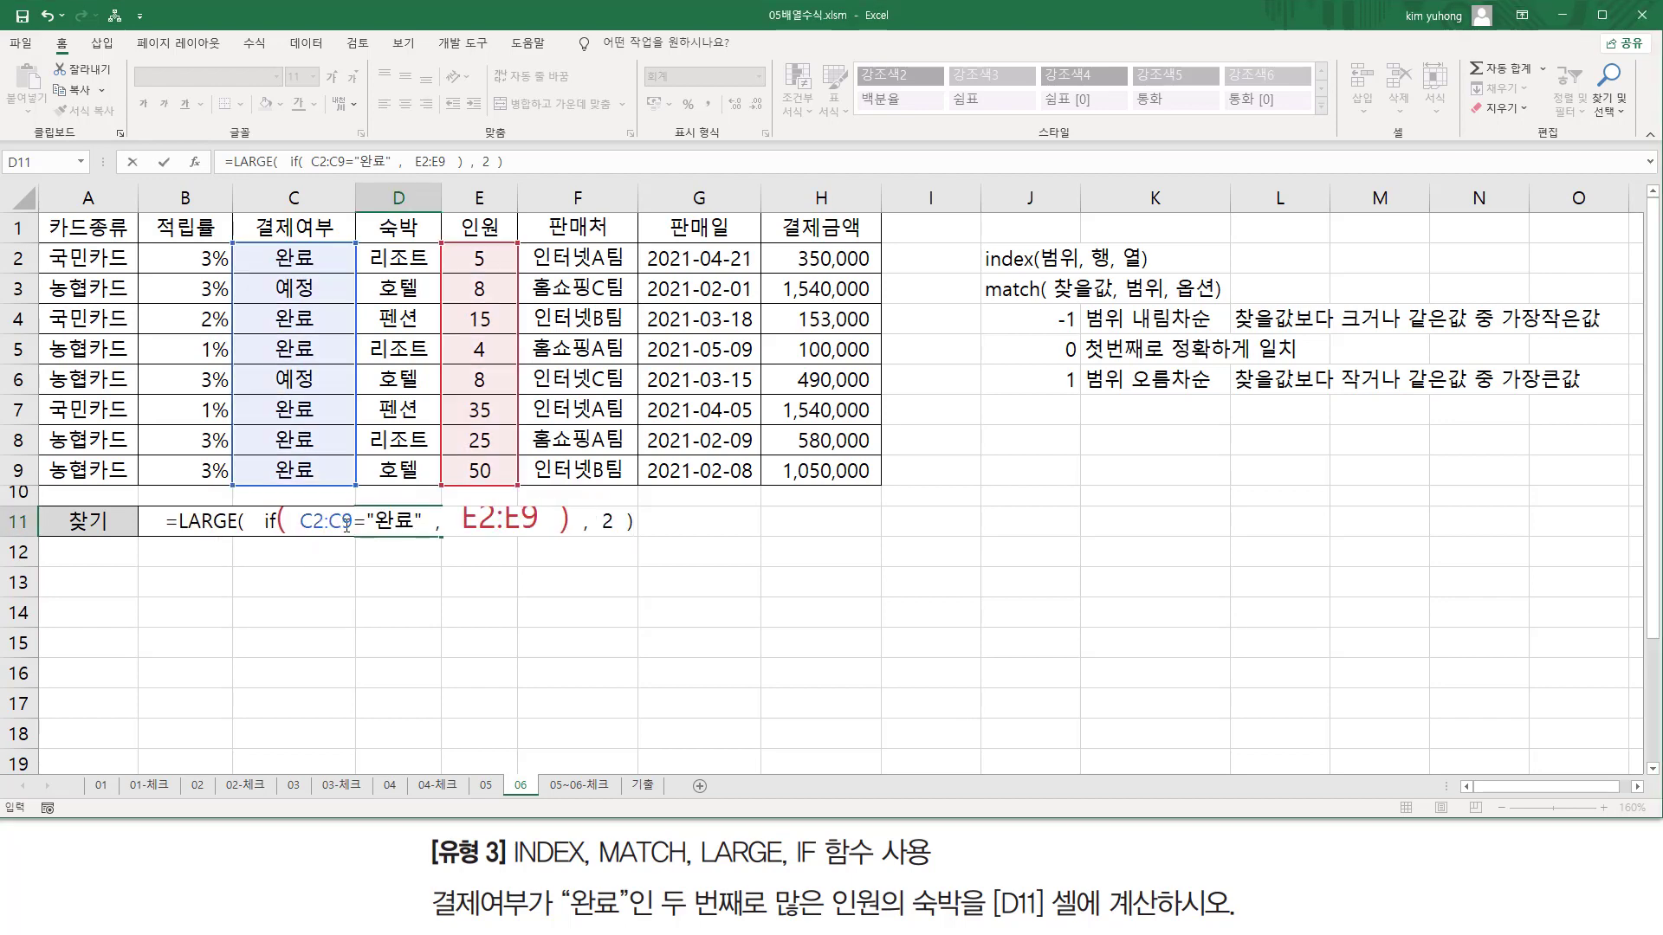
pyautogui.hotkey('ctrl', 'shift', 'Return')
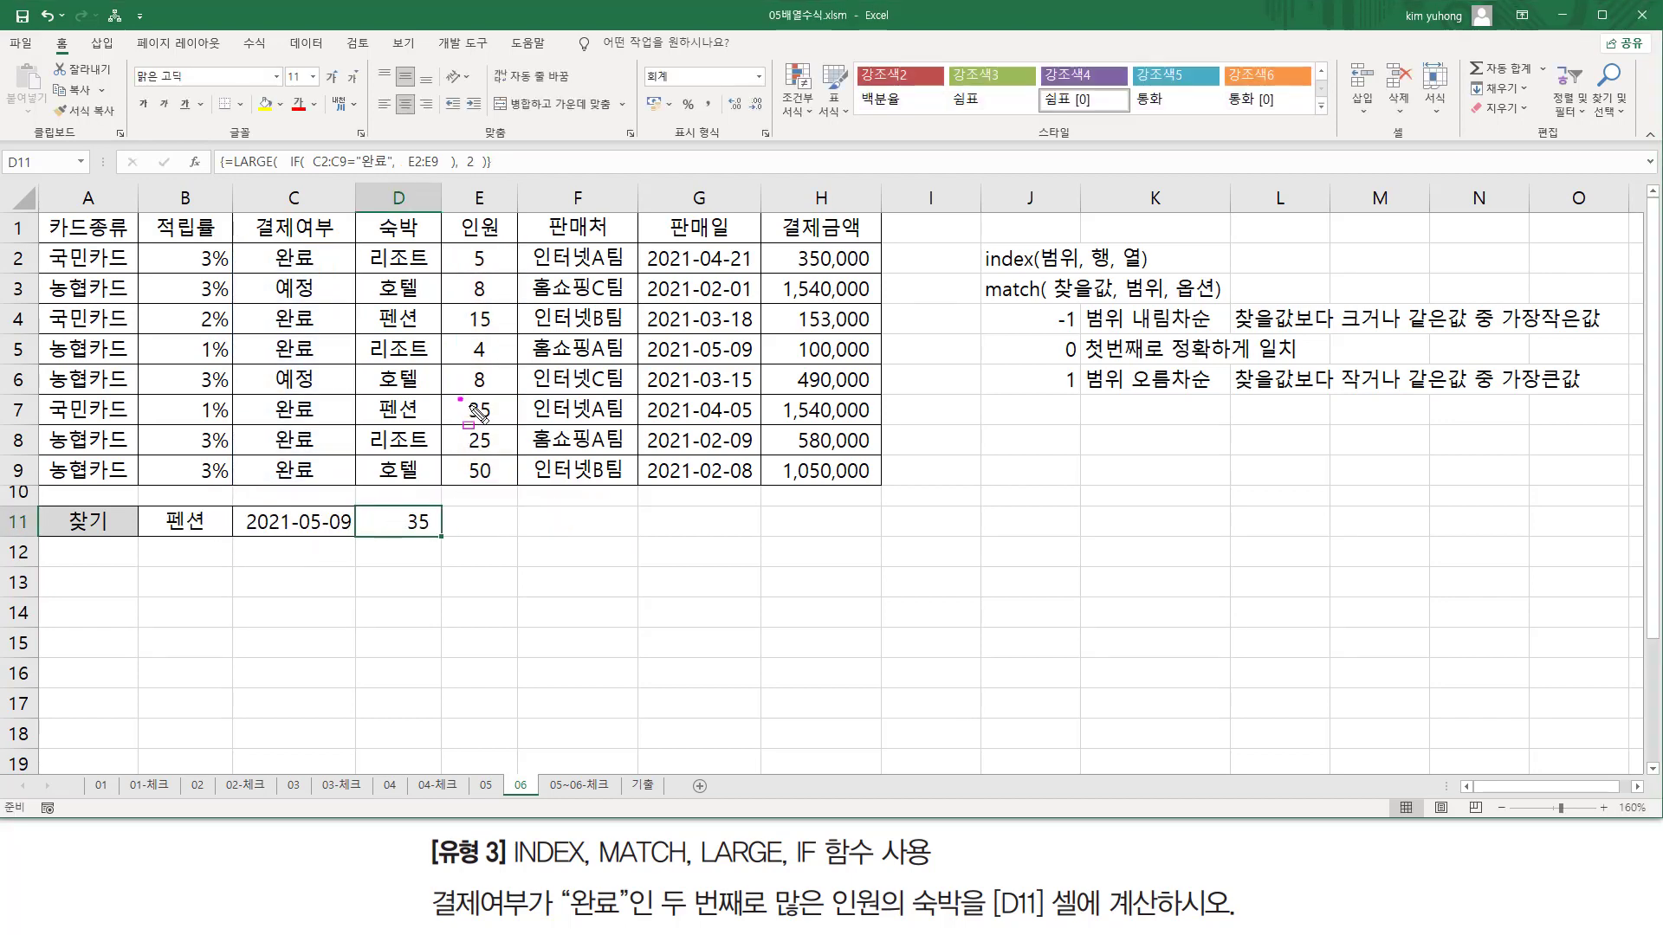
pyautogui.moveTo(458, 396); pyautogui.dragTo(506, 425)
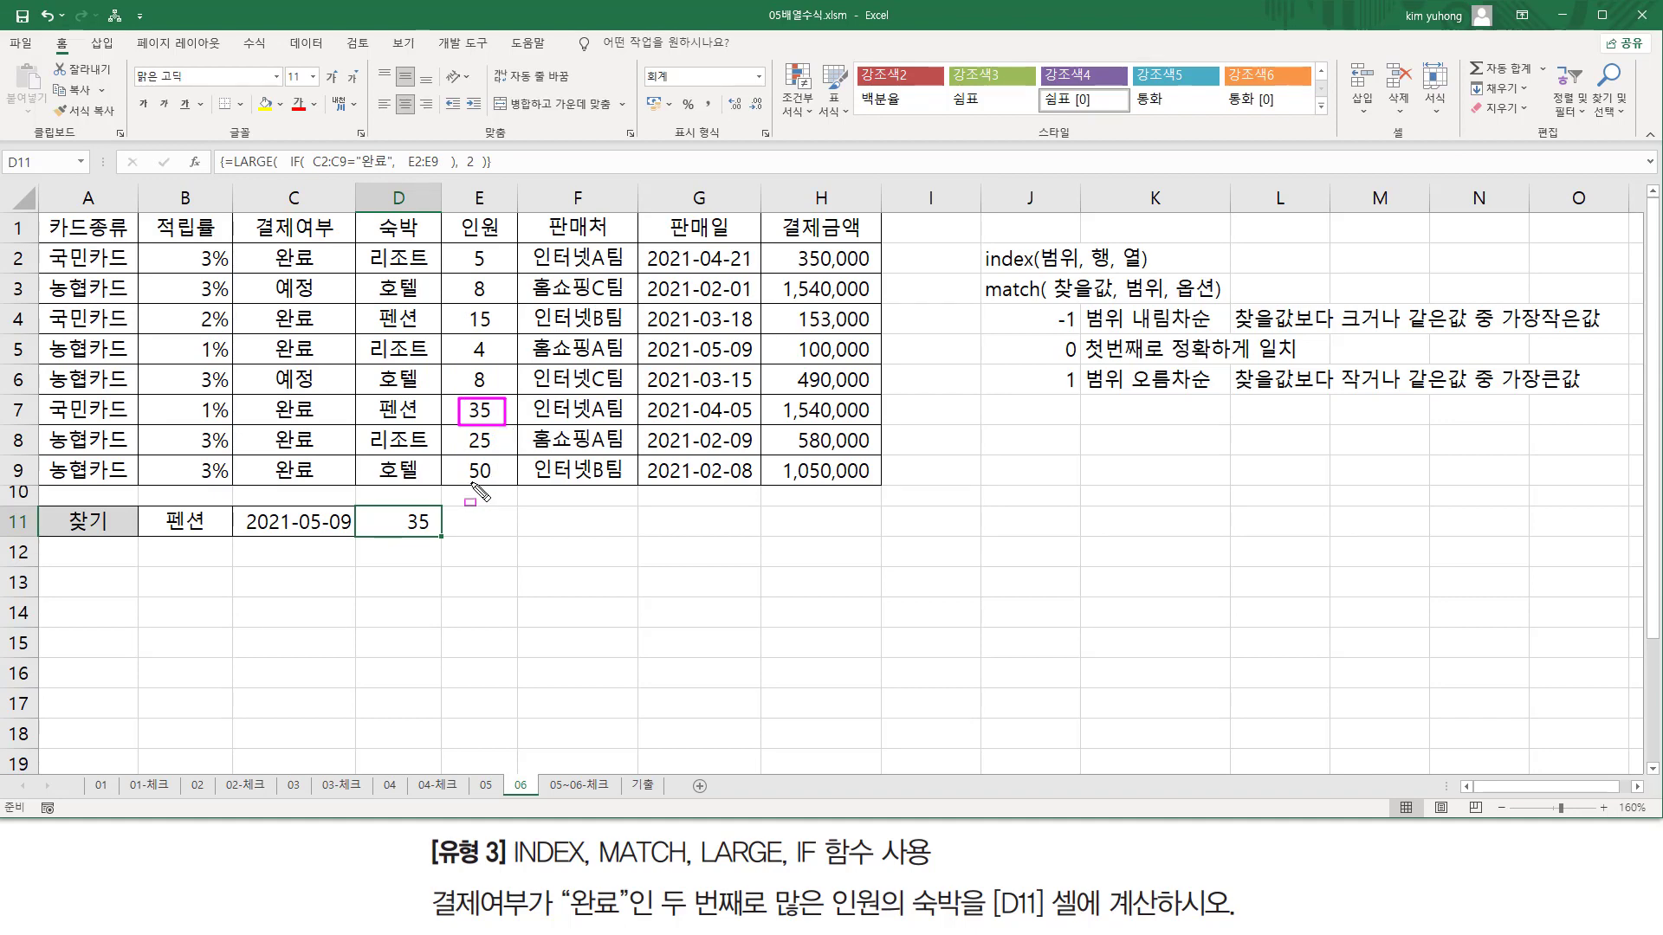
pyautogui.moveTo(462, 482); pyautogui.dragTo(495, 482)
pyautogui.moveTo(271, 457); pyautogui.dragTo(320, 486)
pyautogui.moveTo(264, 396); pyautogui.dragTo(328, 422)
# Copy the whole LARGE formula from D11 and place it in H11 as text with a leading apostrophe.
pyautogui.press('F2')
pyautogui.moveTo(183, 522); pyautogui.dragTo(621, 522)
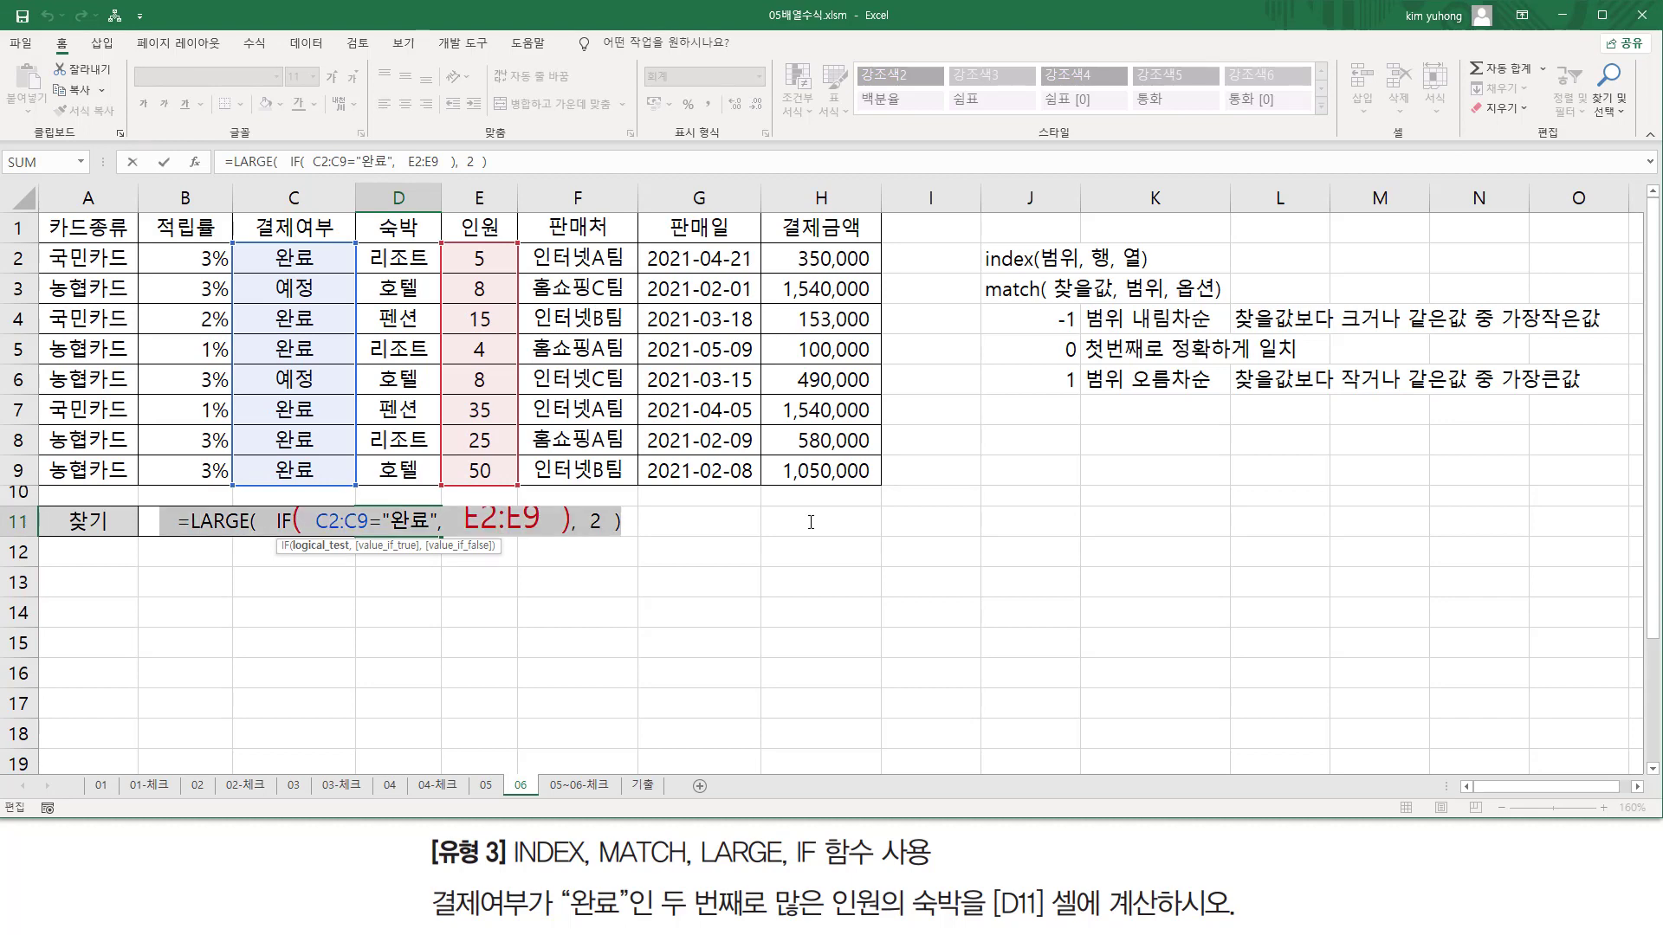
pyautogui.hotkey('ctrl', 'shift', 'Return')
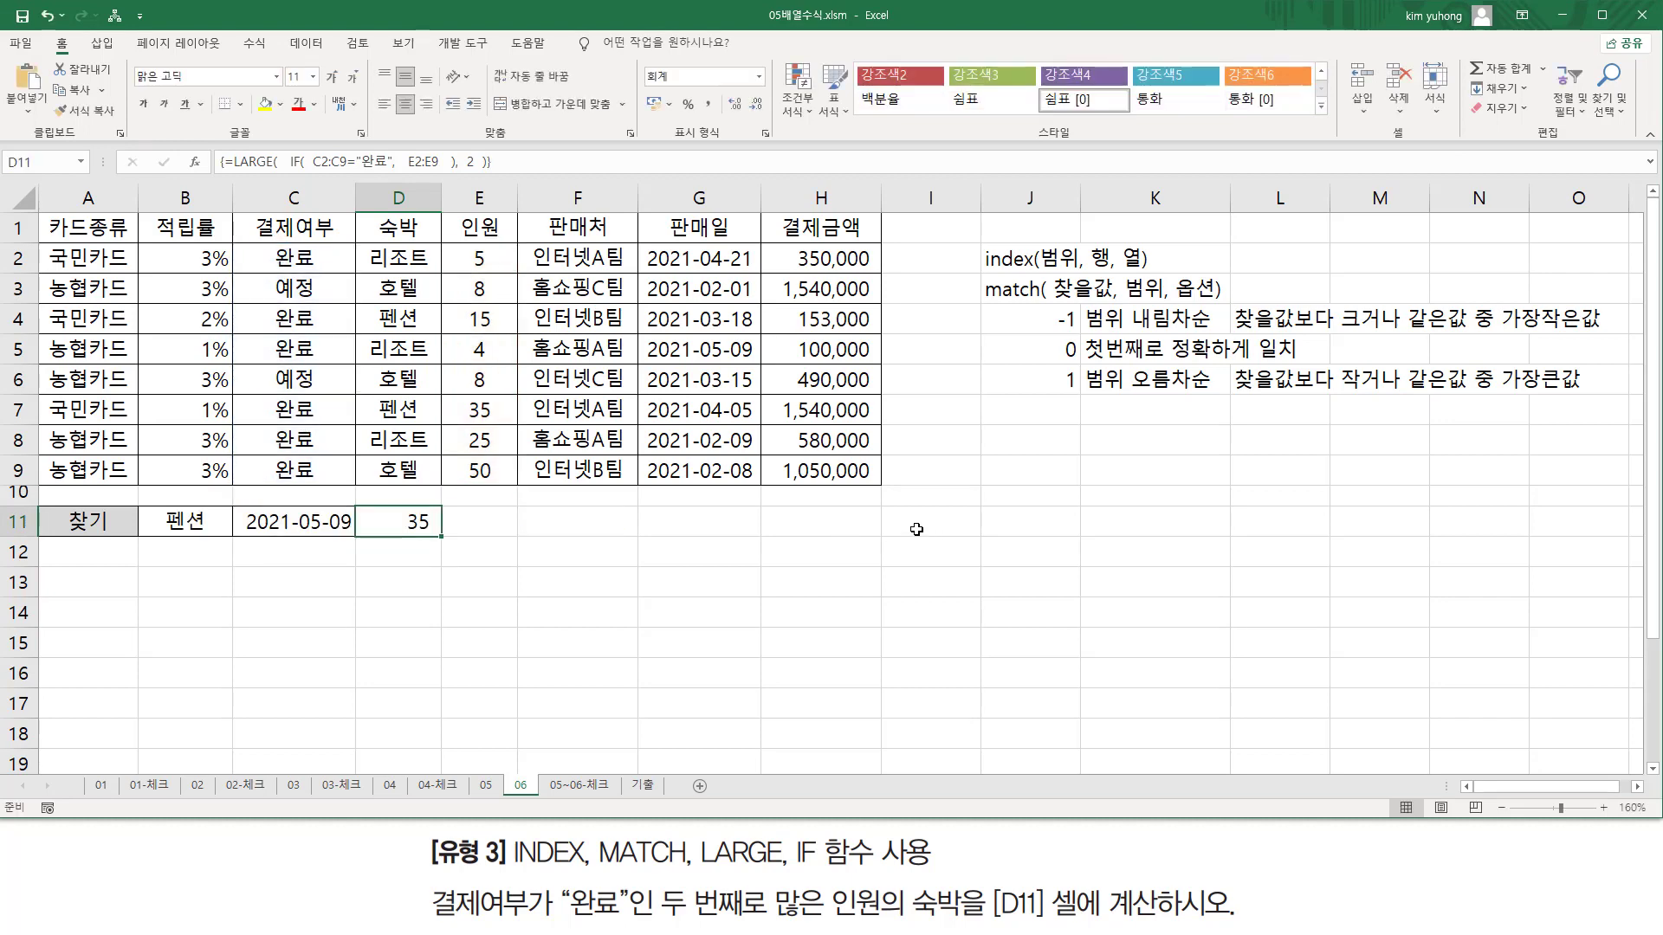
pyautogui.click(817, 528)
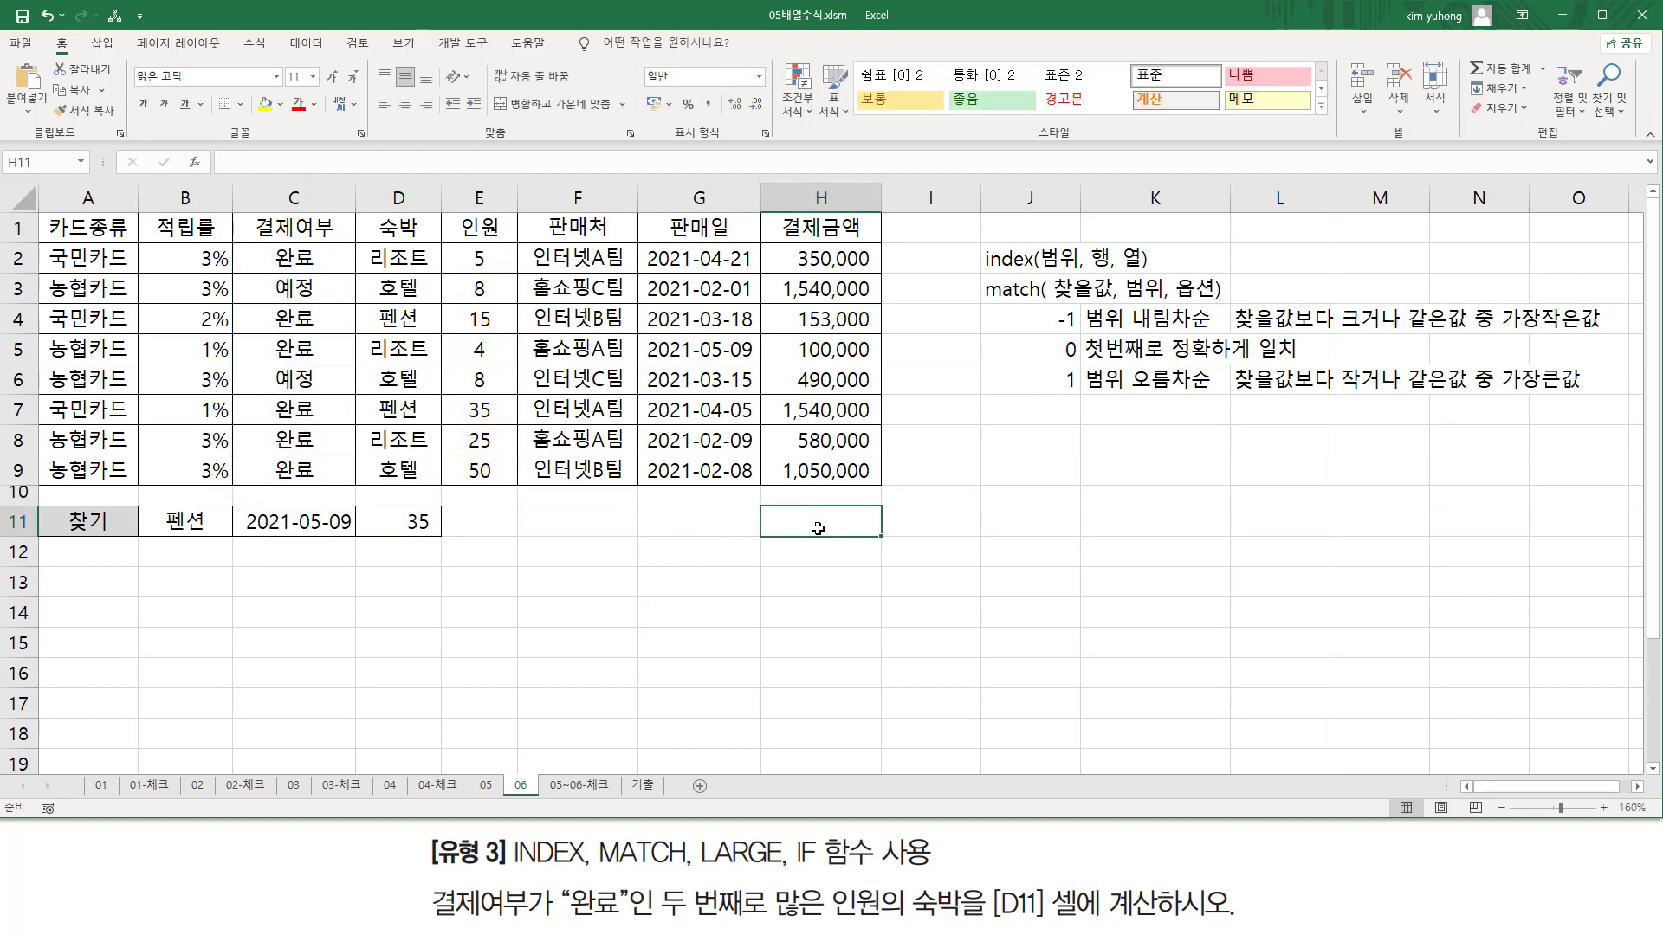
pyautogui.write('\'=LARGE( IF( C2:C9="완료", E2:E9 ), 2 )')
pyautogui.moveTo(777, 532)
pyautogui.mouseDown()
pyautogui.moveTo(1178, 541)
pyautogui.moveTo(1177, 510)
pyautogui.mouseUp()
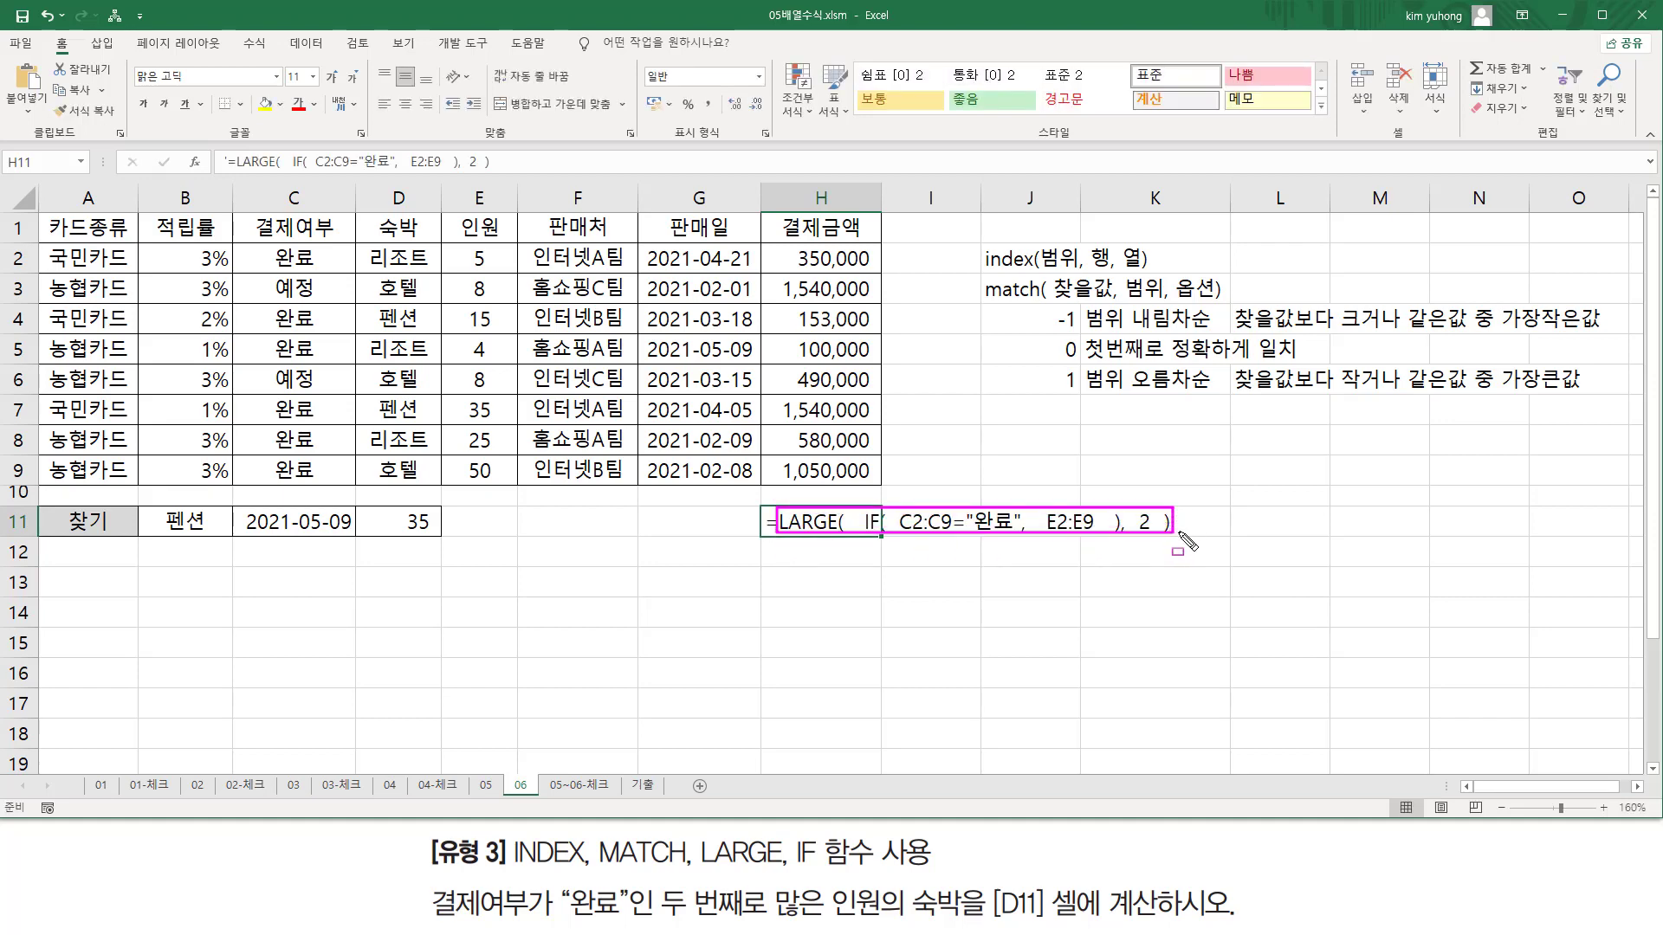
pyautogui.moveTo(451, 247); pyautogui.dragTo(508, 485)
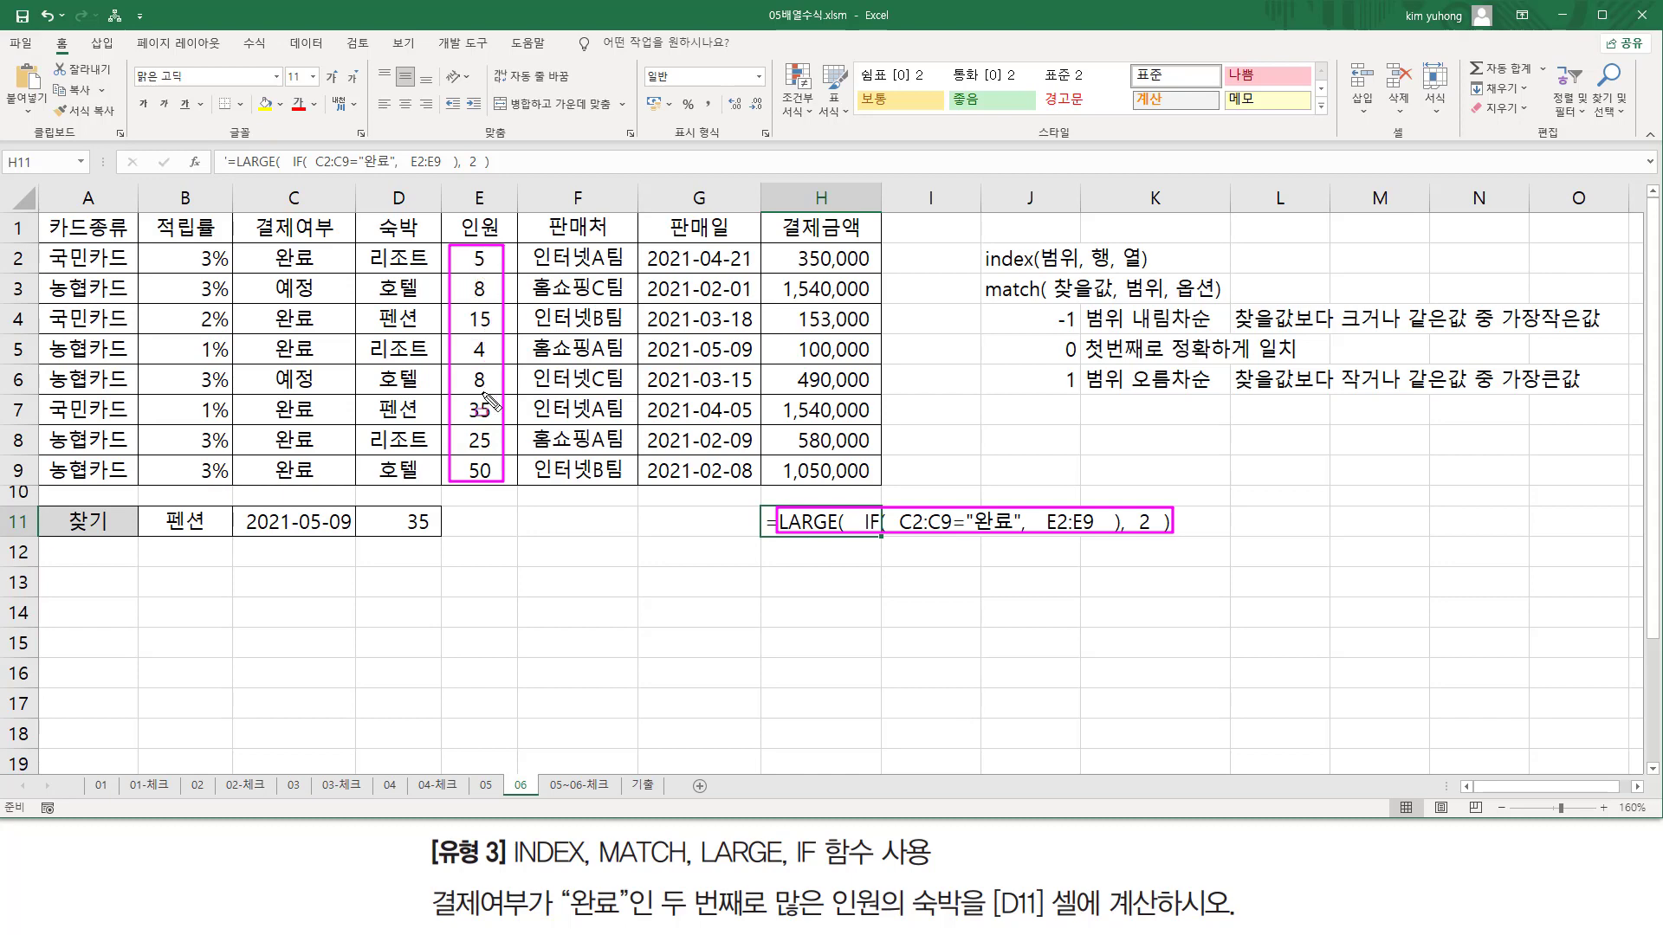
pyautogui.moveTo(983, 297); pyautogui.dragTo(1051, 298)
pyautogui.press('Escape')
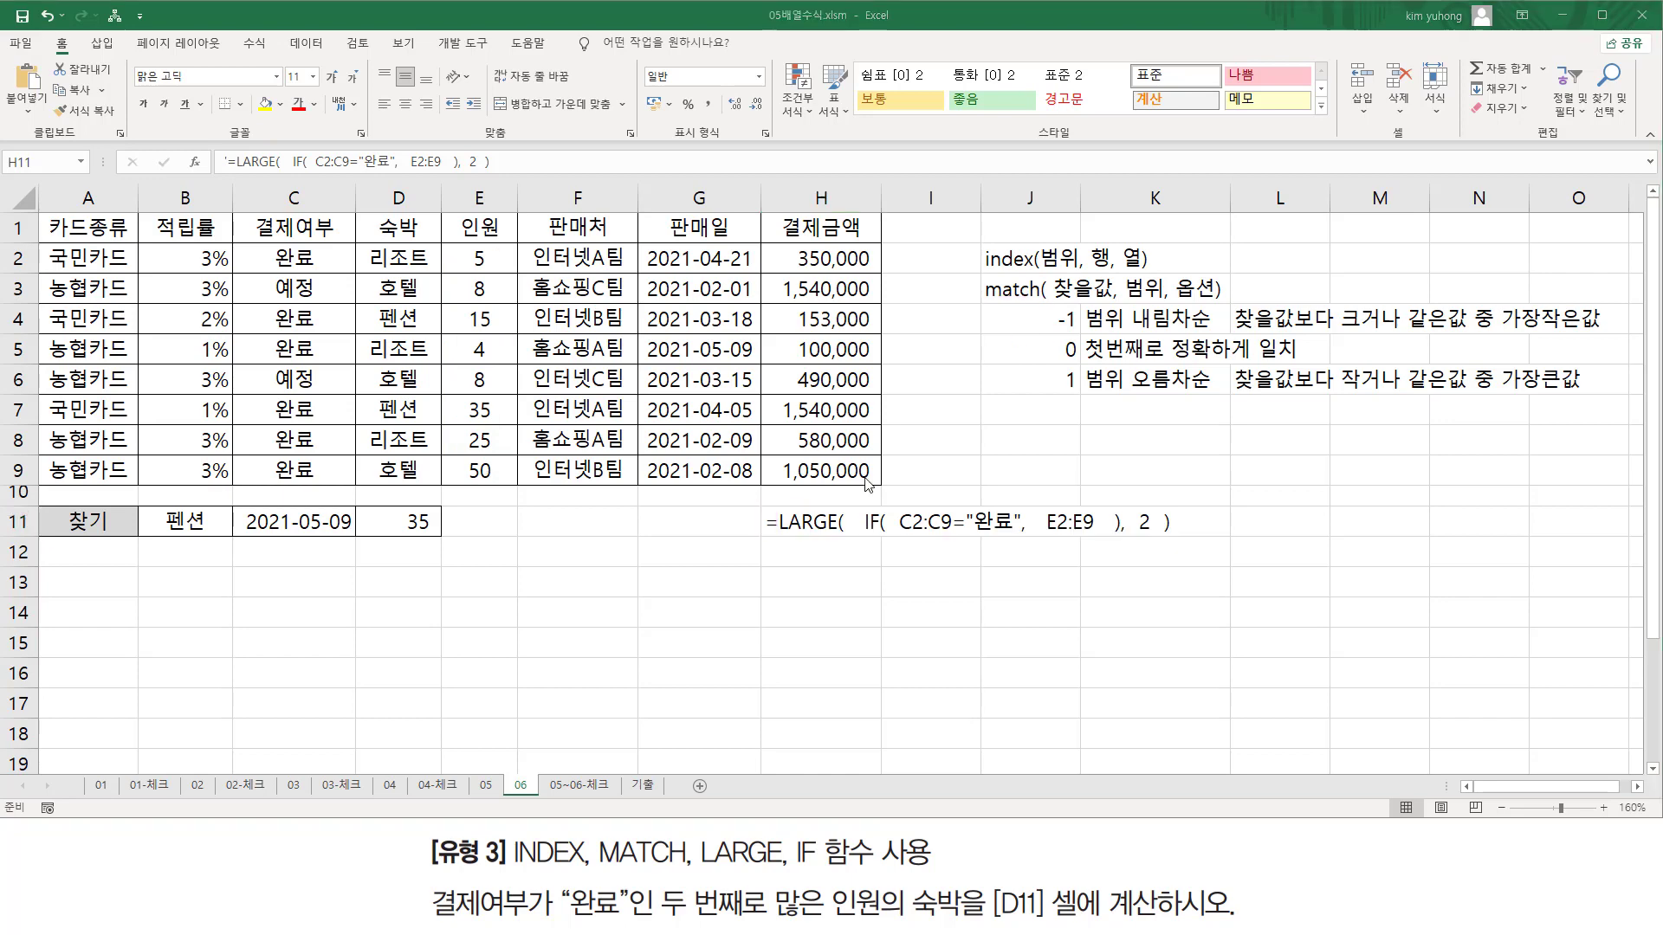
# Insert "match(" before LARGE in the H11 text and add a comma after the LARGE expression so it becomes MATCH's lookup value.
pyautogui.doubleClick(784, 522)
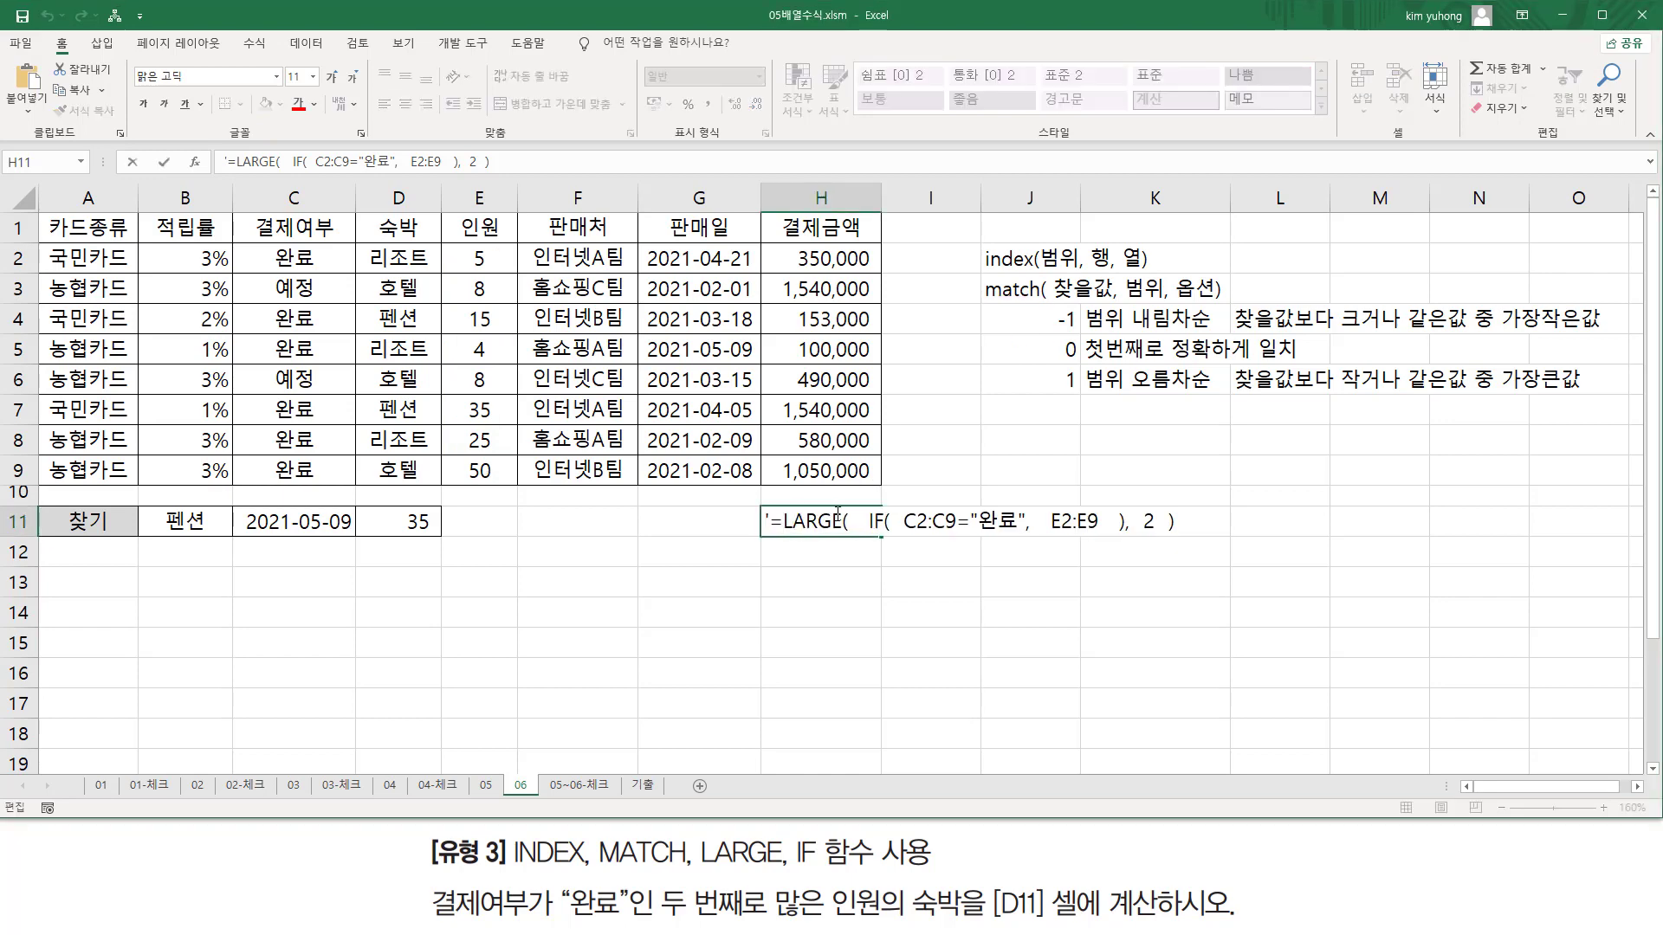
pyautogui.write('ma')
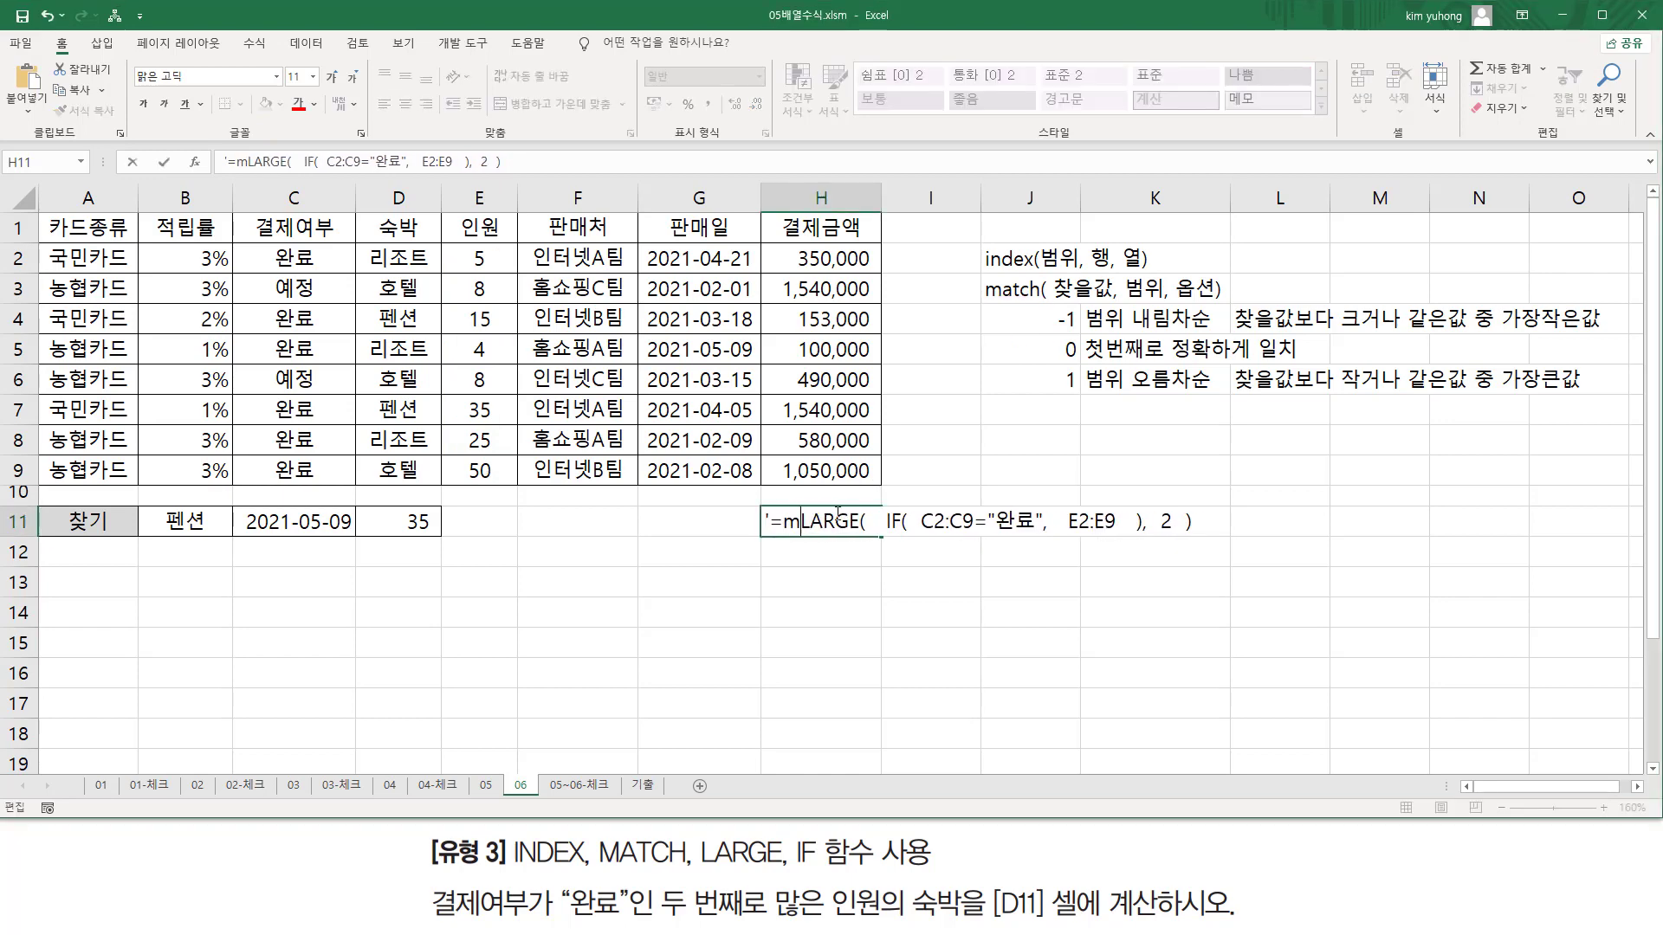
pyautogui.write('tch(')
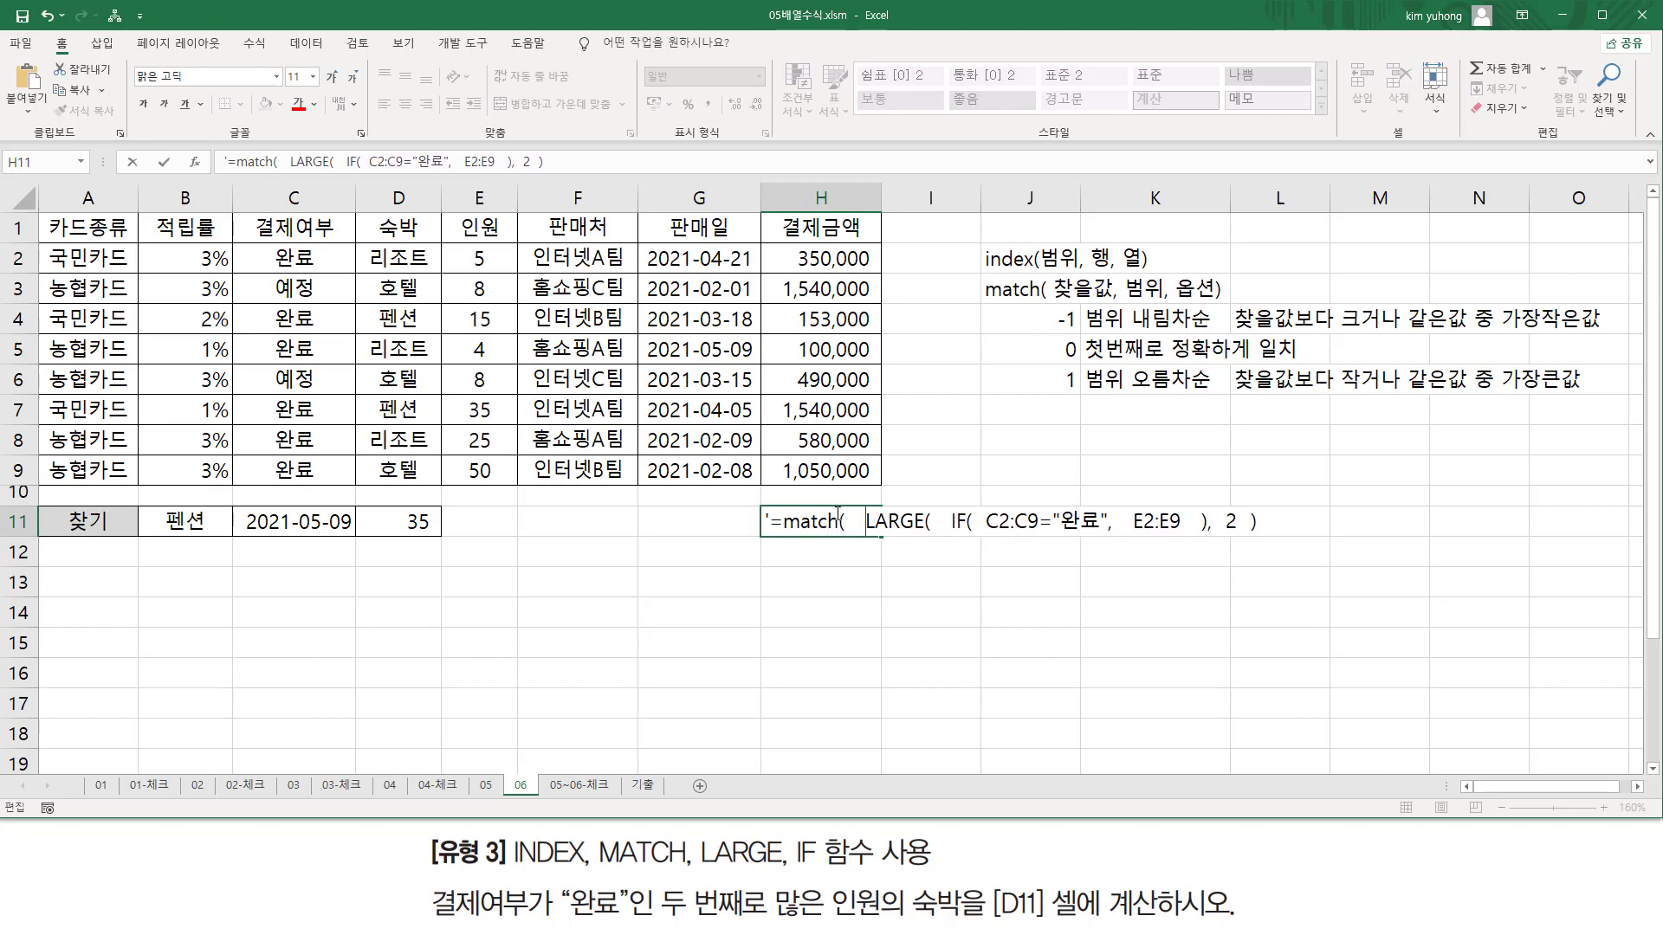
pyautogui.hotkey('shift', 'End')
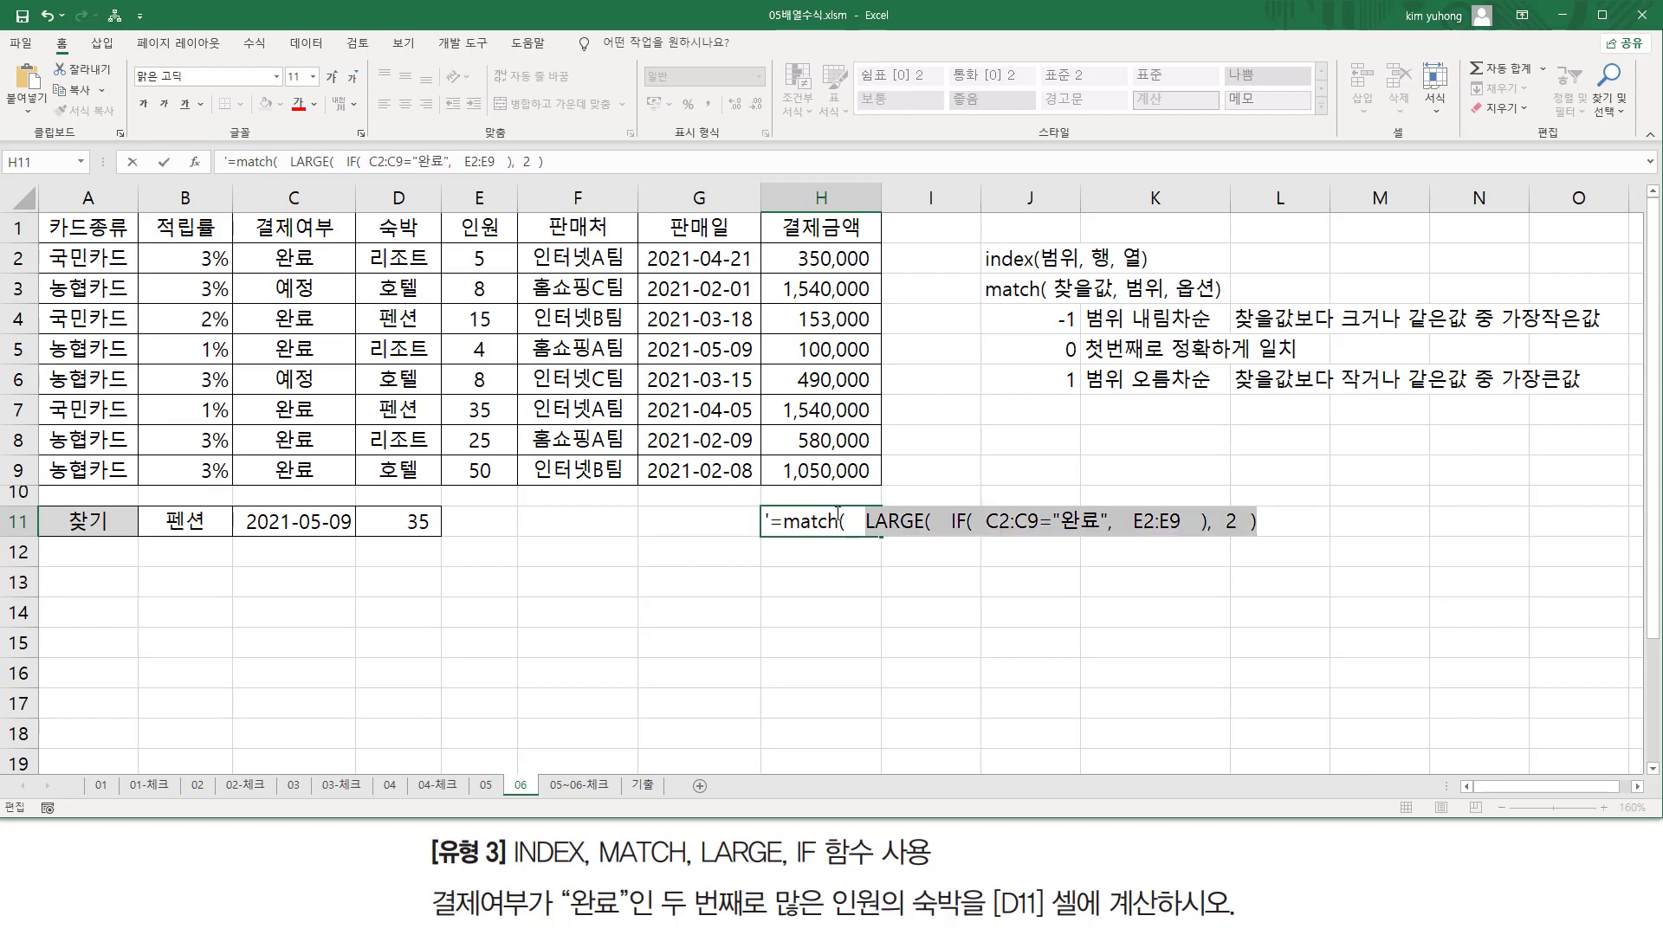
pyautogui.press('End')
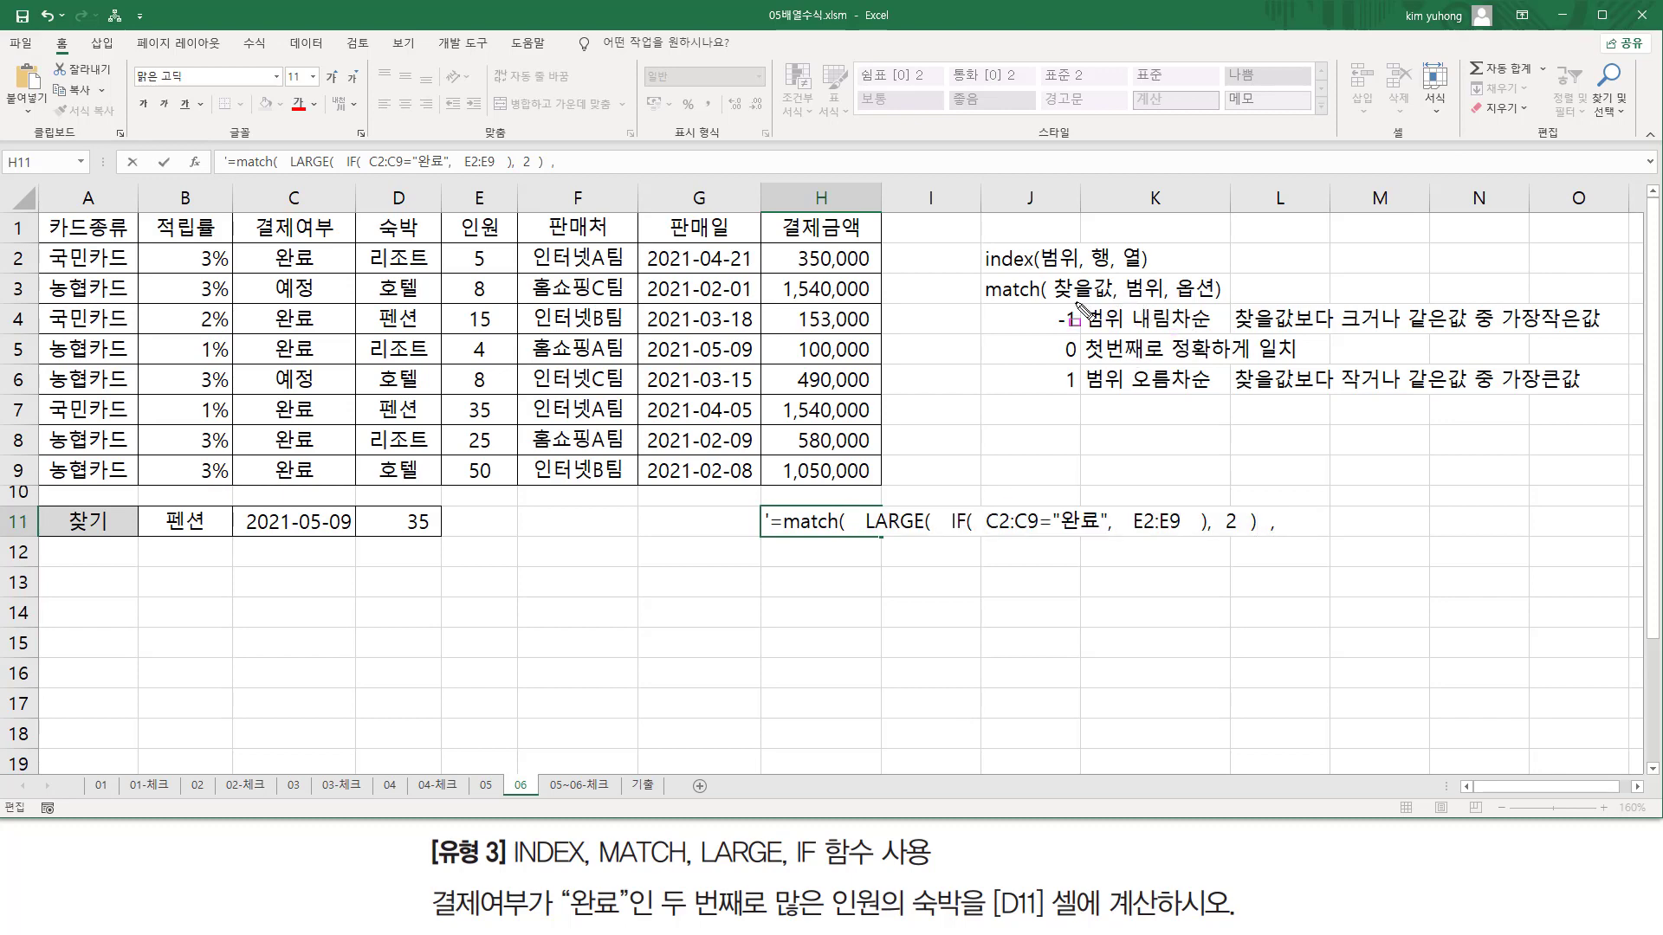
# Copy C2:C9="완료", E2:E9 from the IF in the H11 text and place it as MATCH's second argument.
pyautogui.moveTo(1124, 274); pyautogui.dragTo(1164, 305)
pyautogui.moveTo(983, 496)
pyautogui.mouseDown()
pyautogui.moveTo(1074, 540)
pyautogui.moveTo(1186, 541)
pyautogui.mouseUp()
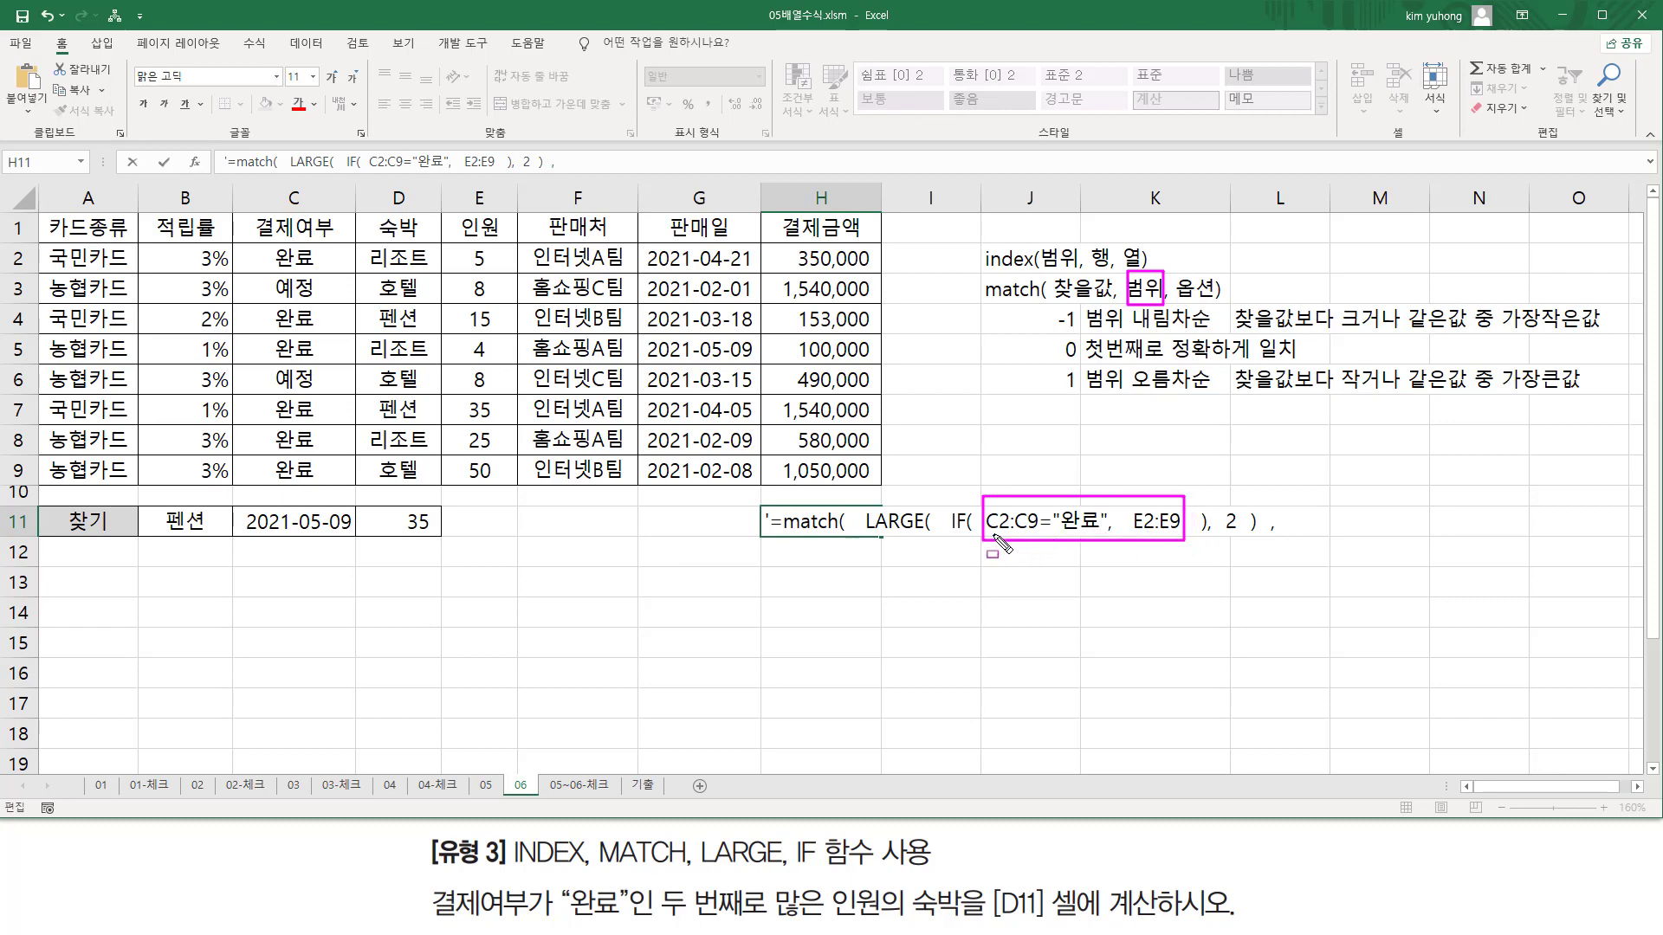
pyautogui.moveTo(990, 535); pyautogui.dragTo(1176, 533)
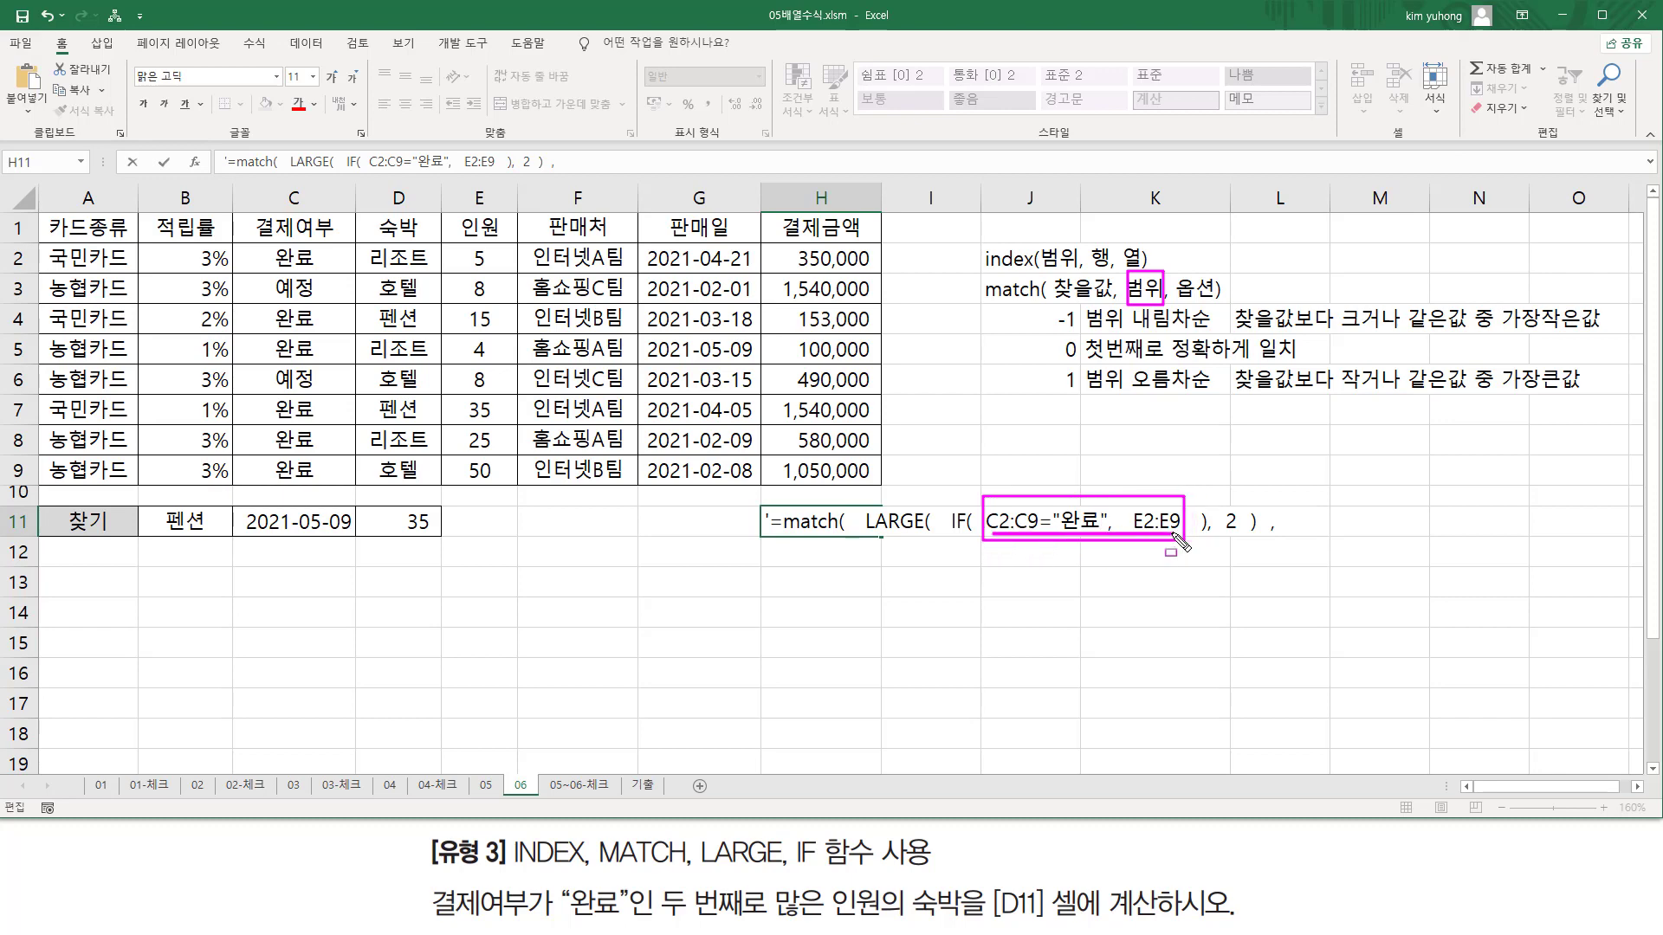
pyautogui.press('Escape')
pyautogui.moveTo(986, 522); pyautogui.dragTo(1183, 520)
pyautogui.hotkey('ctrl', 'c')
pyautogui.click(1313, 520)
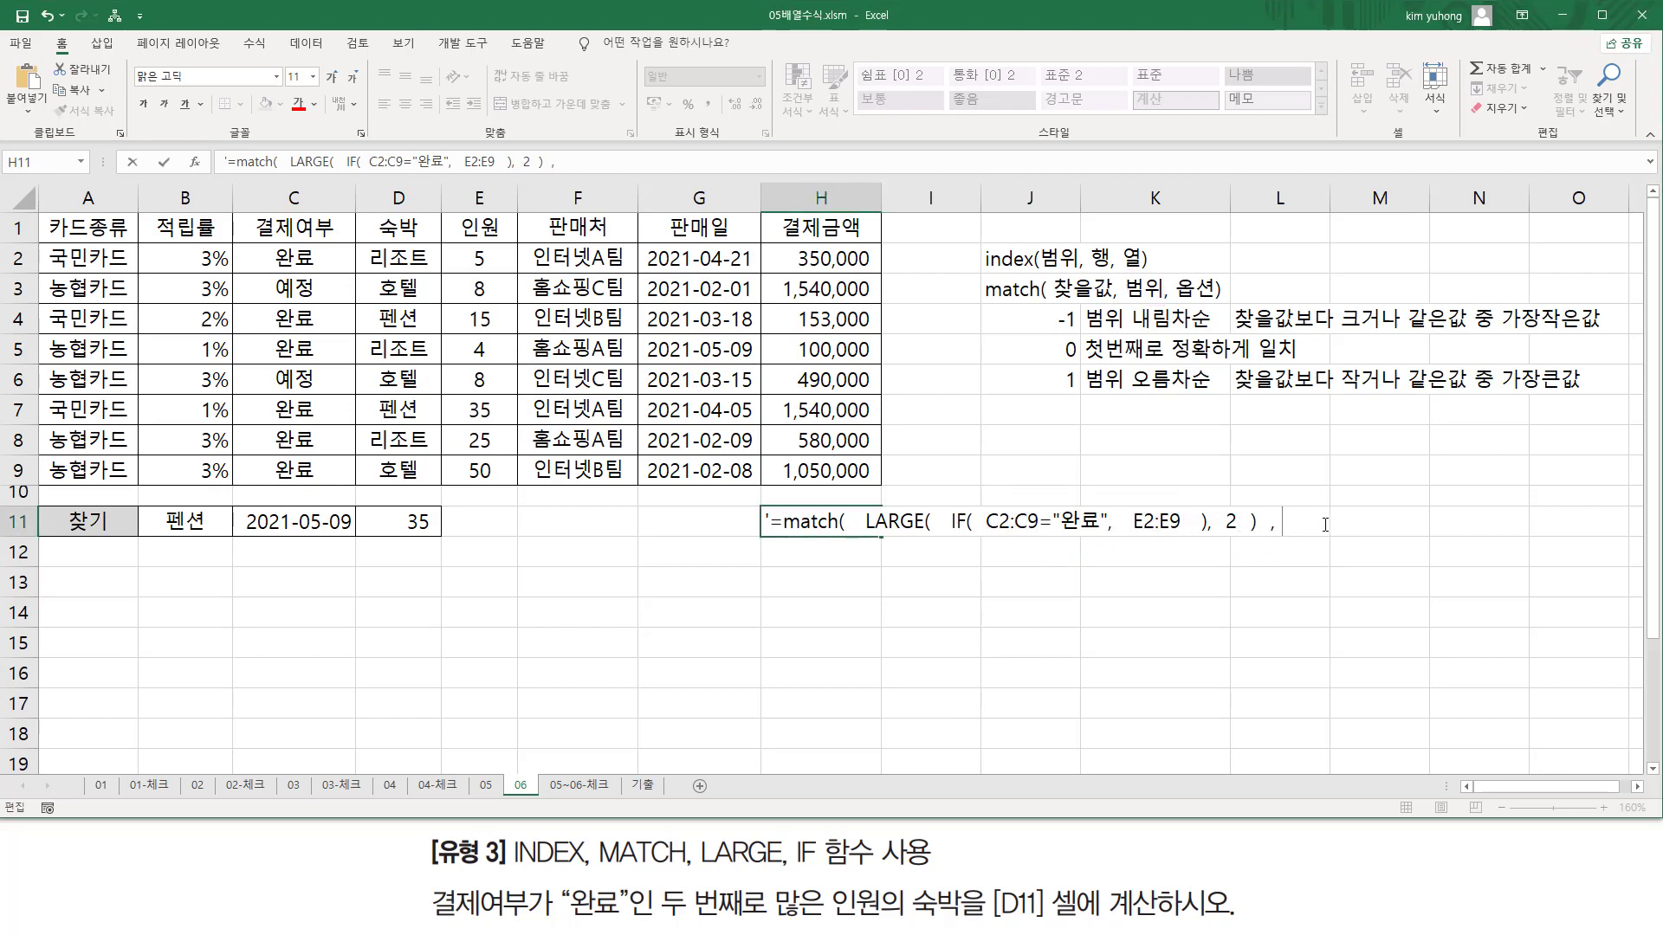
pyautogui.hotkey('ctrl', 'v')
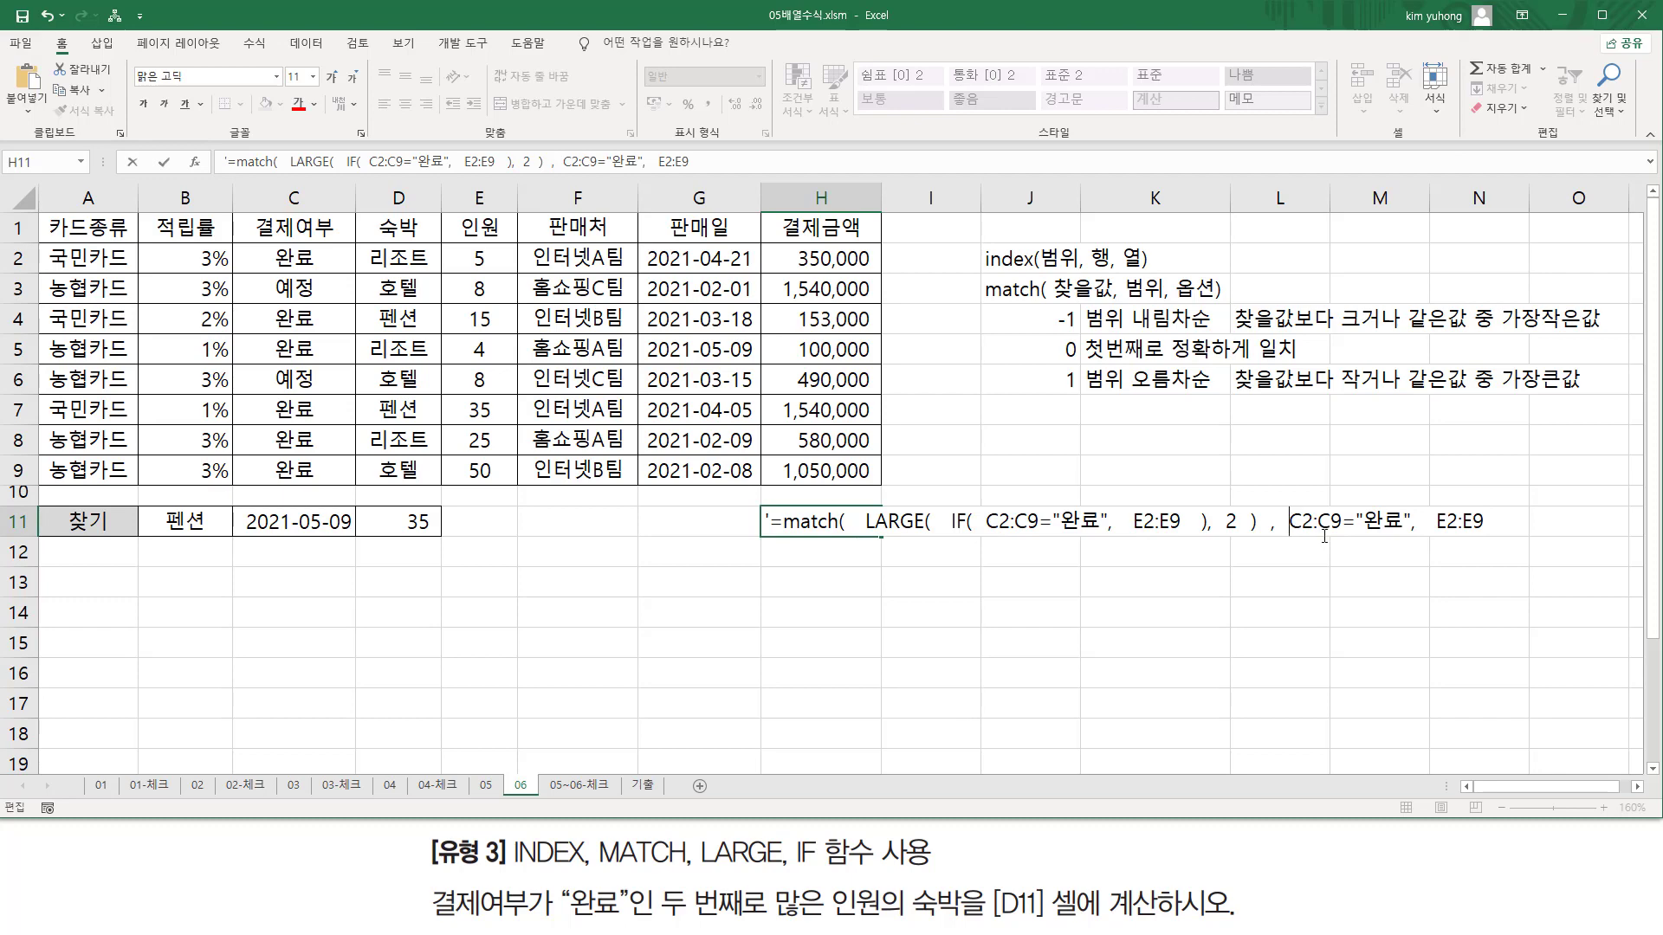
# Rewrite MATCH's second argument in the H11 text as the product (C2:C9="완료")*E2:E9.
pyautogui.write('(')
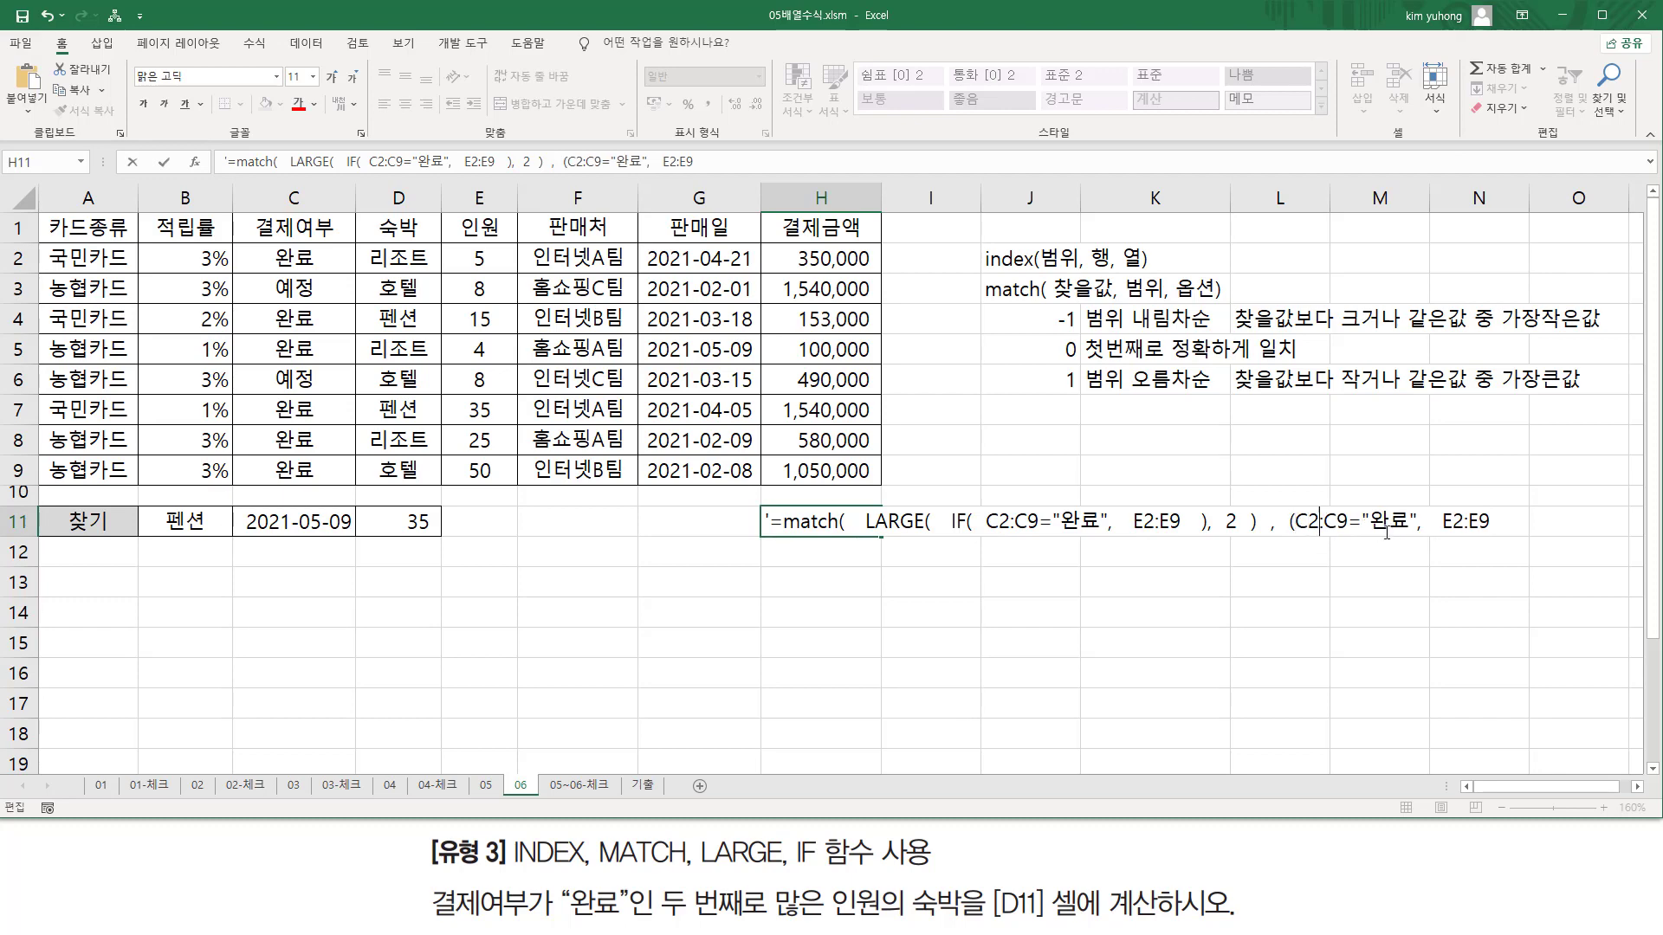
pyautogui.press('BackSpace')
pyautogui.write(')*')
pyautogui.press('Delete')
pyautogui.press('Delete')
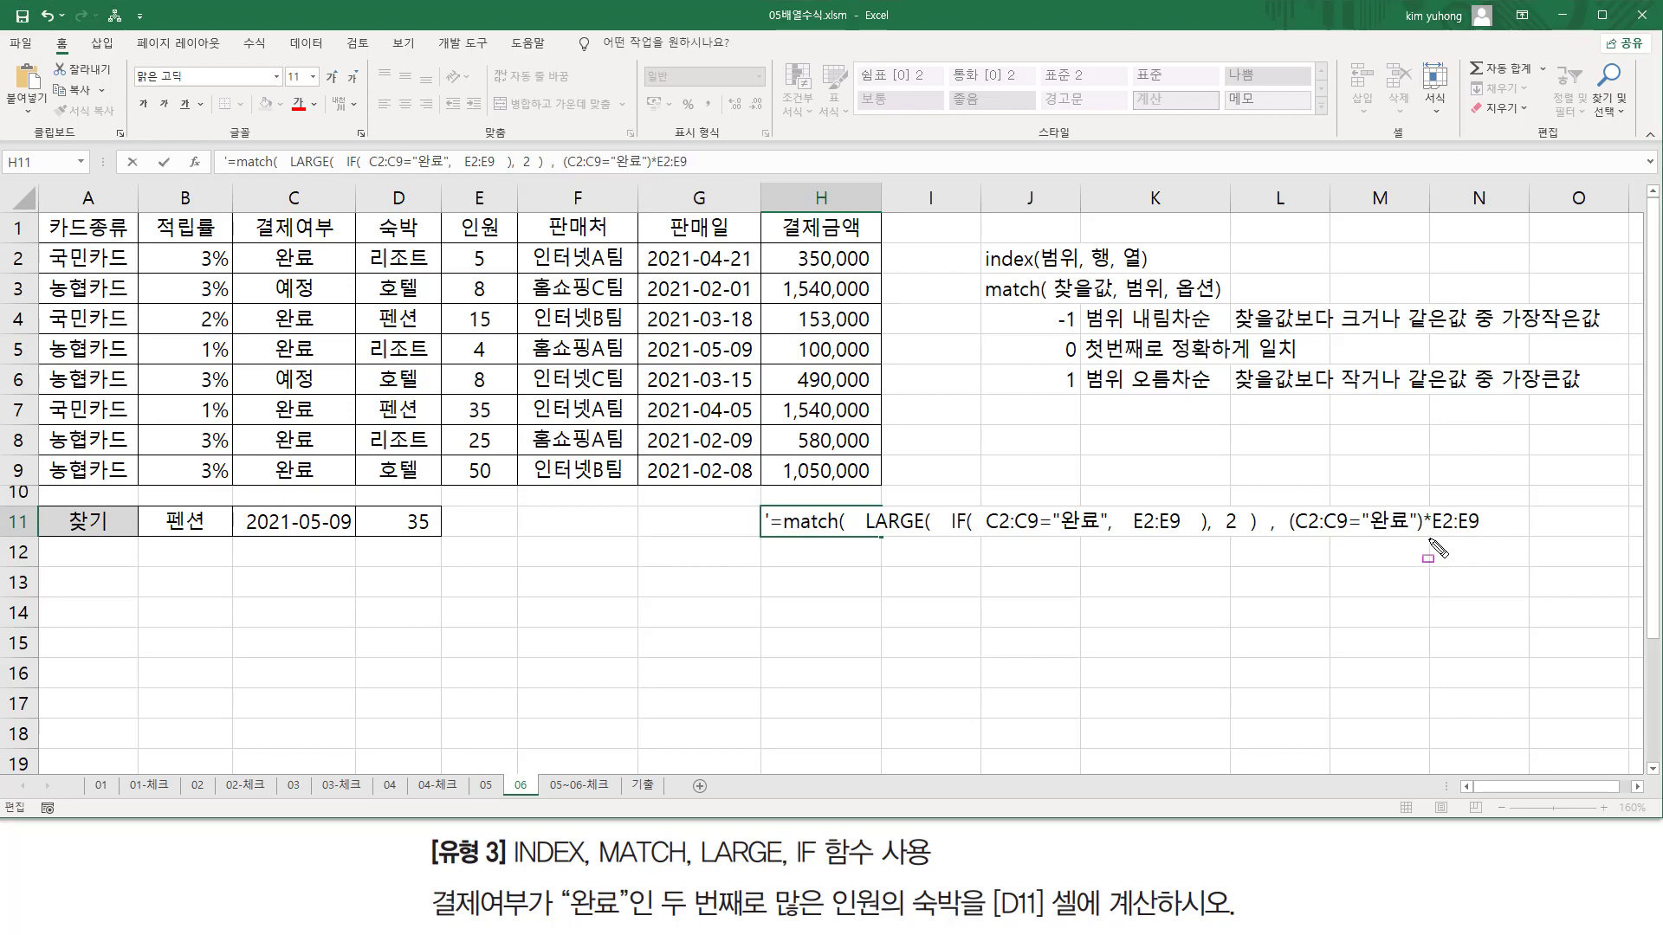
pyautogui.moveTo(1429, 533); pyautogui.dragTo(1475, 534)
pyautogui.press('Escape')
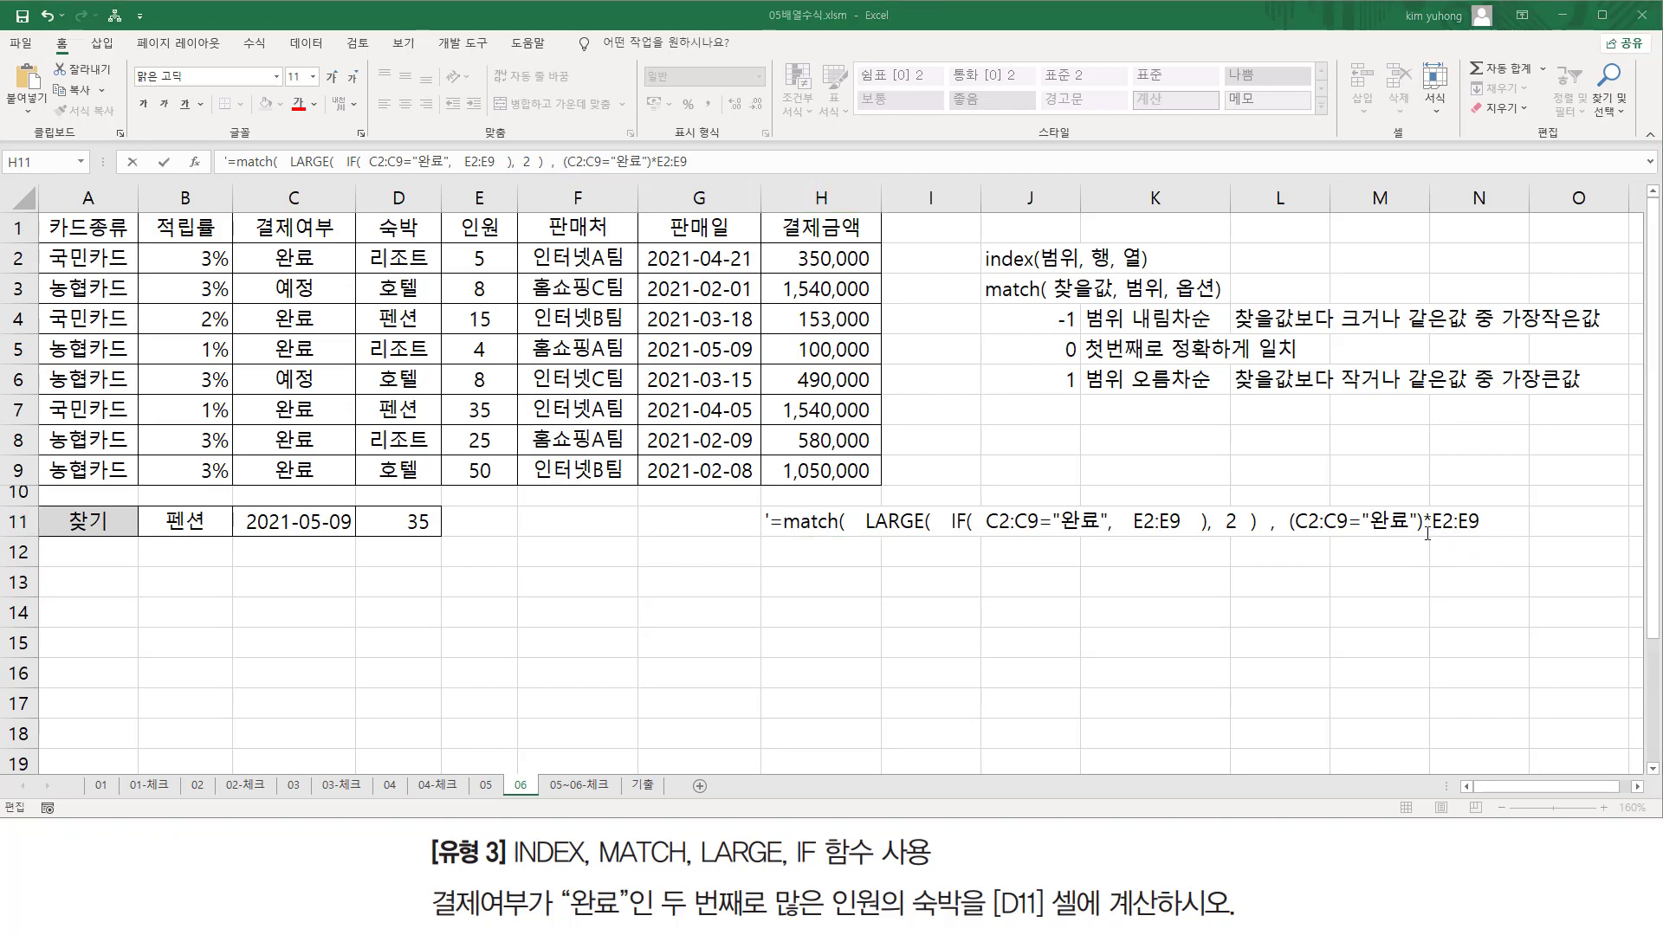
# Finish the MATCH text in H11 with option 0 for an exact match and a closing parenthesis.
pyautogui.hotkey('ctrl', '2')
pyautogui.moveTo(1286, 501)
pyautogui.mouseDown()
pyautogui.moveTo(1377, 537)
pyautogui.moveTo(1491, 537)
pyautogui.mouseUp()
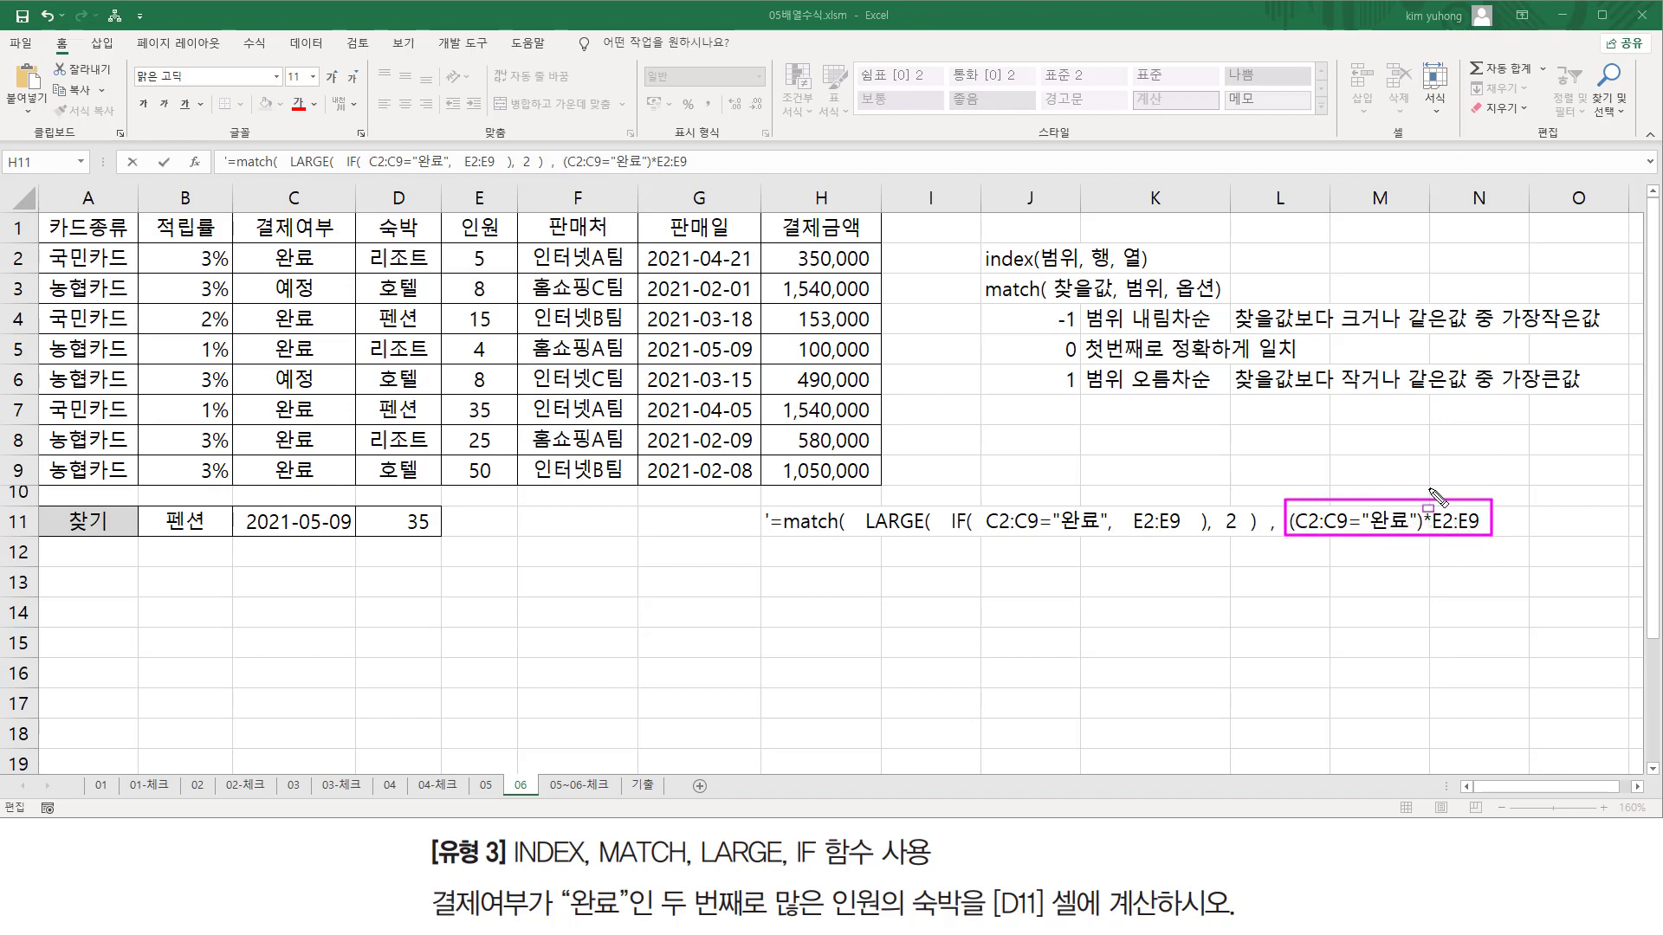
pyautogui.moveTo(860, 498)
pyautogui.mouseDown()
pyautogui.moveTo(905, 539)
pyautogui.moveTo(1258, 544)
pyautogui.mouseUp()
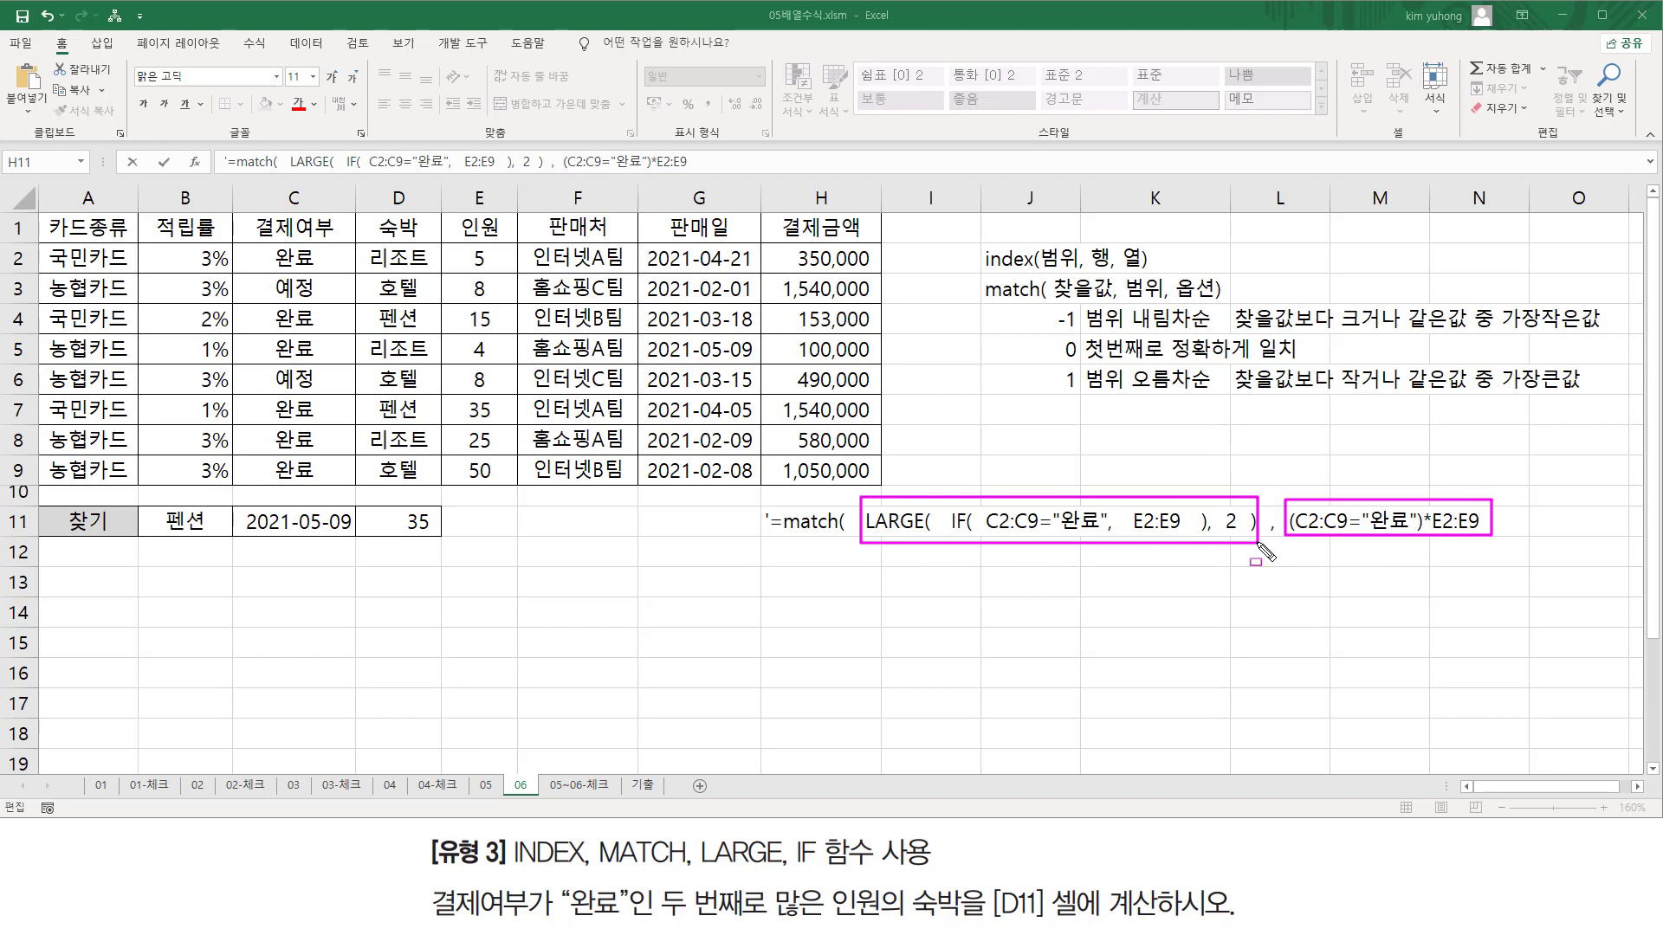
pyautogui.press('e')
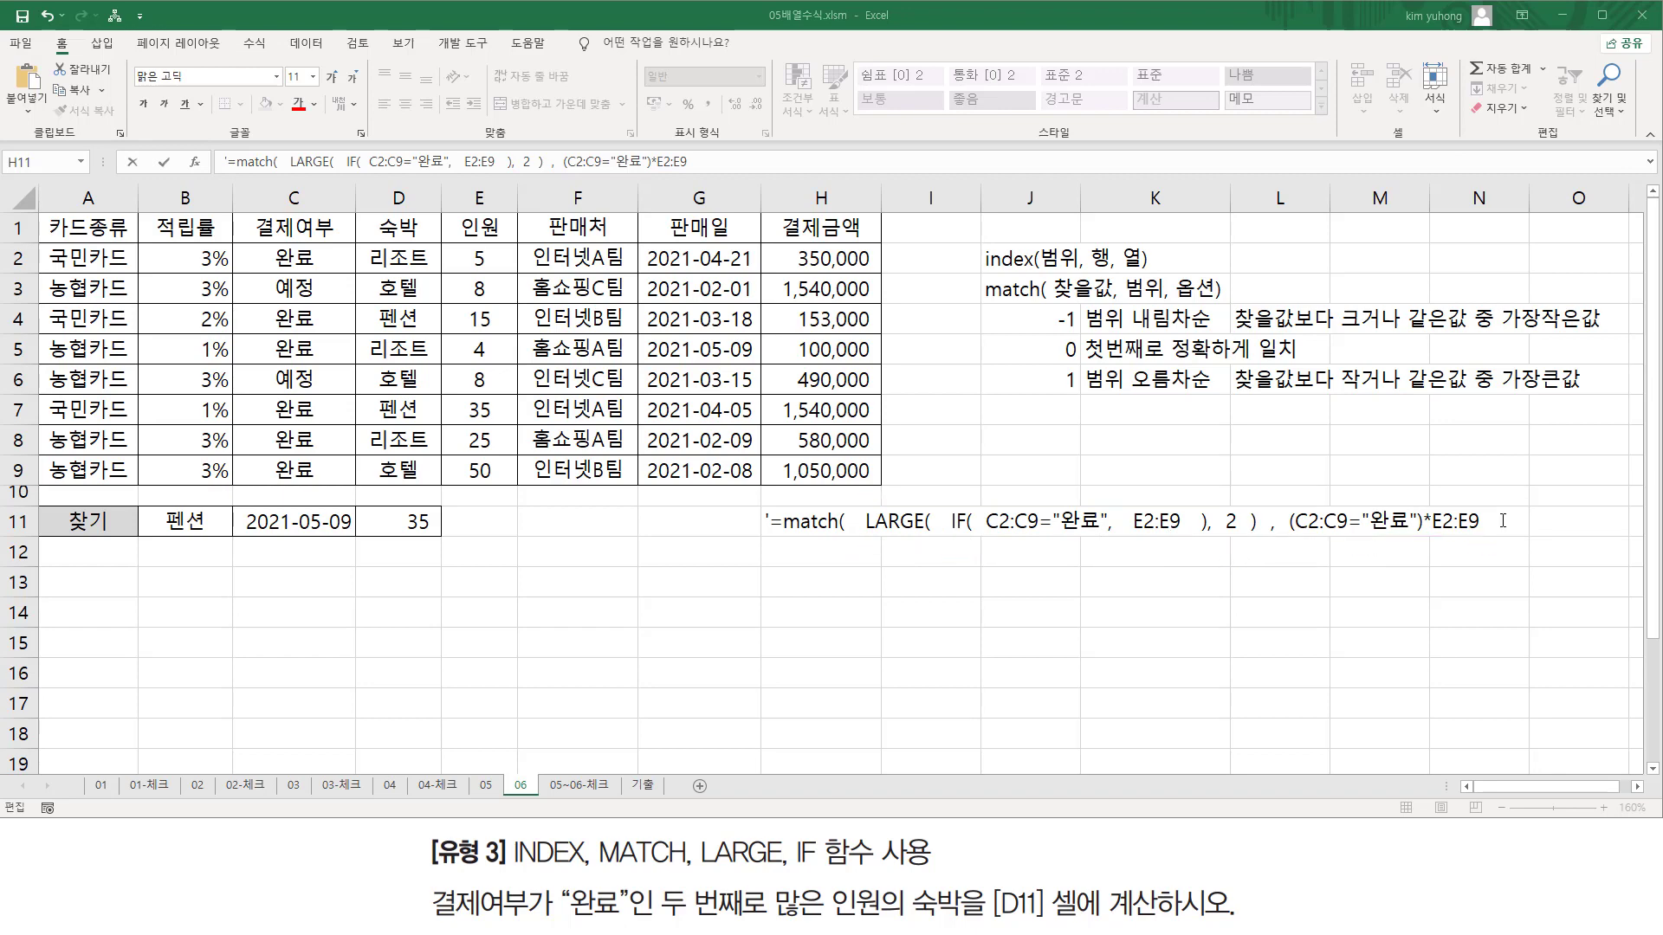
pyautogui.press('Escape')
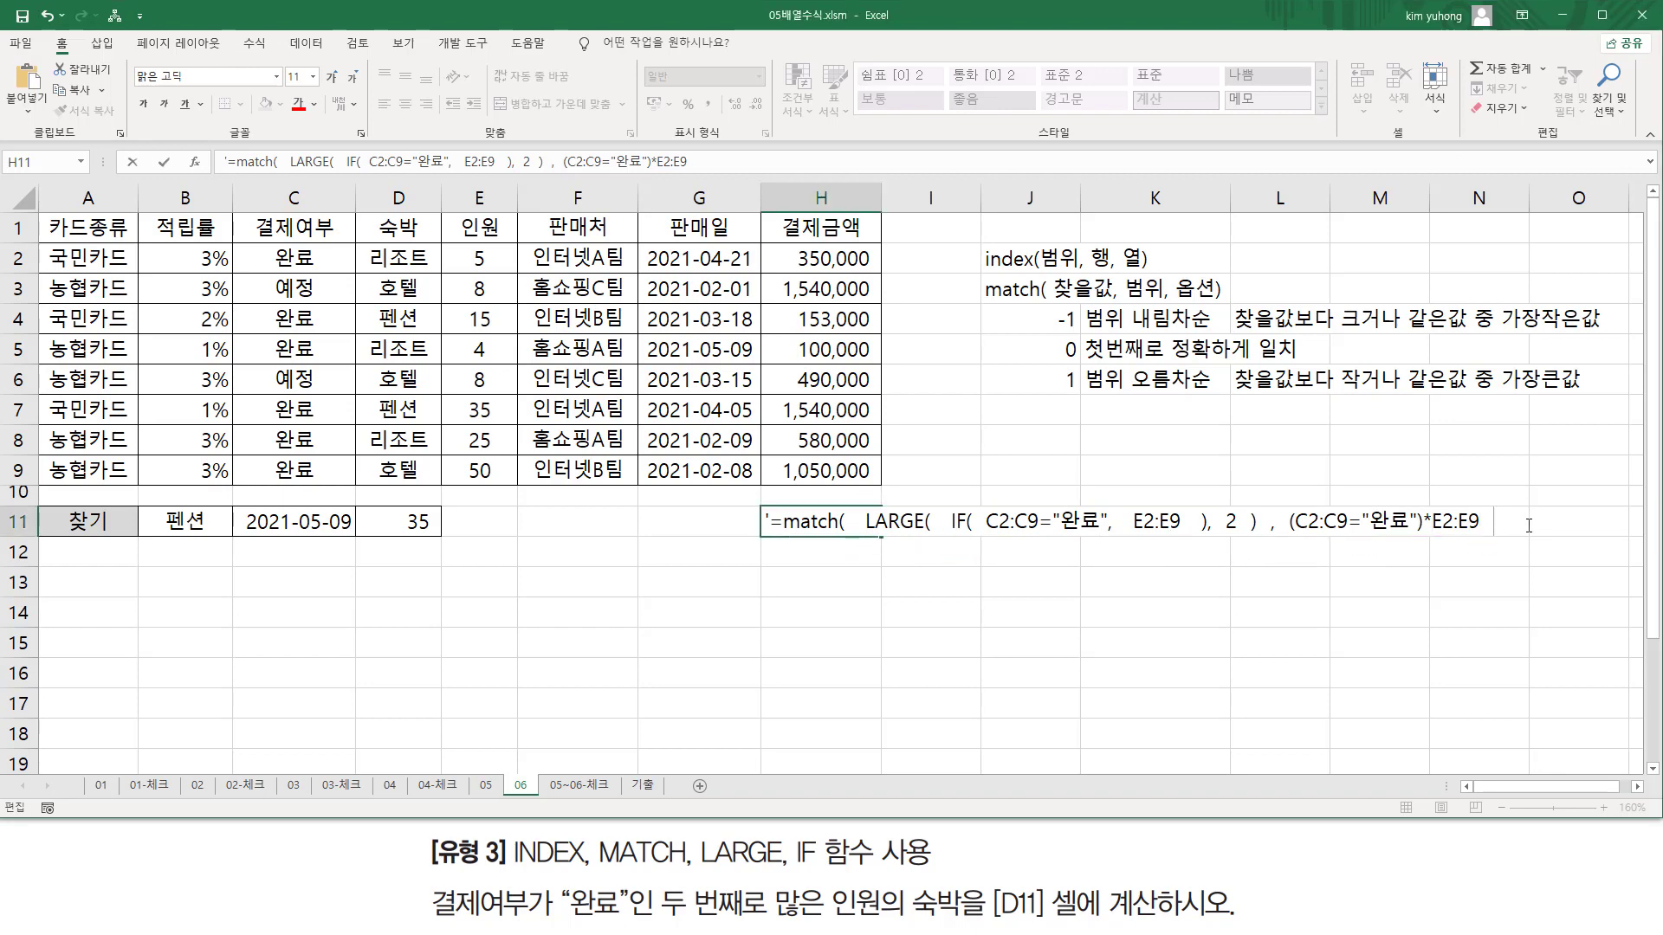
pyautogui.write(', 0')
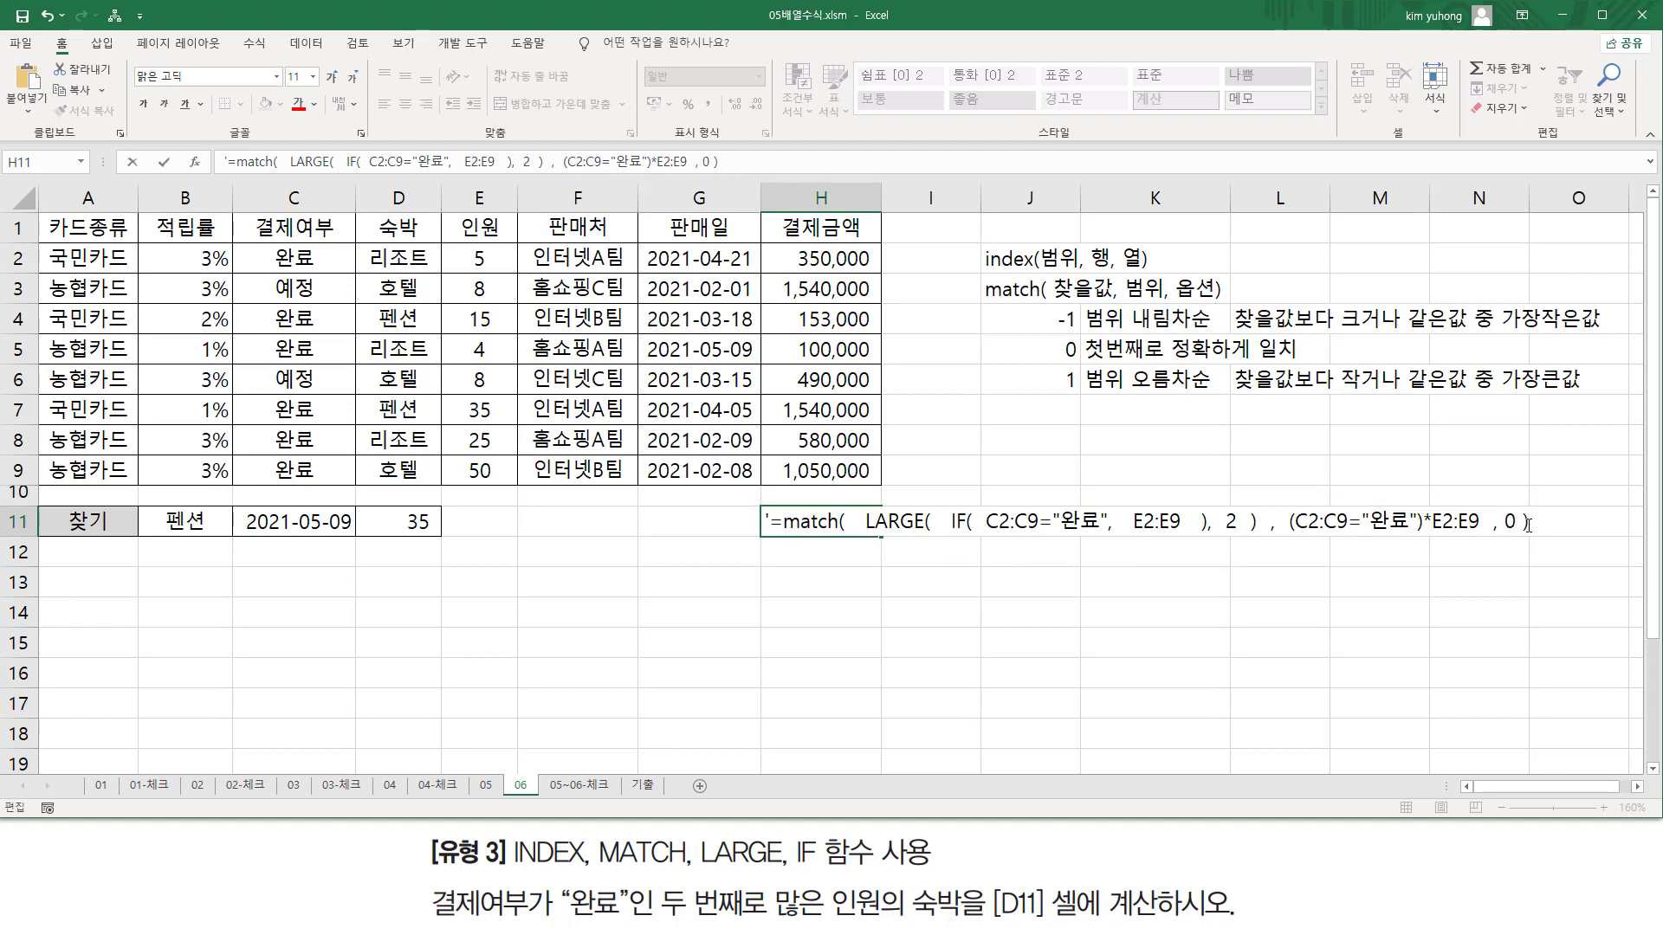
# Replace the LARGE formula in D11 with the MATCH formula composed in H11, entering it as an array formula.
pyautogui.moveTo(1497, 532); pyautogui.dragTo(1522, 533)
pyautogui.press('Escape')
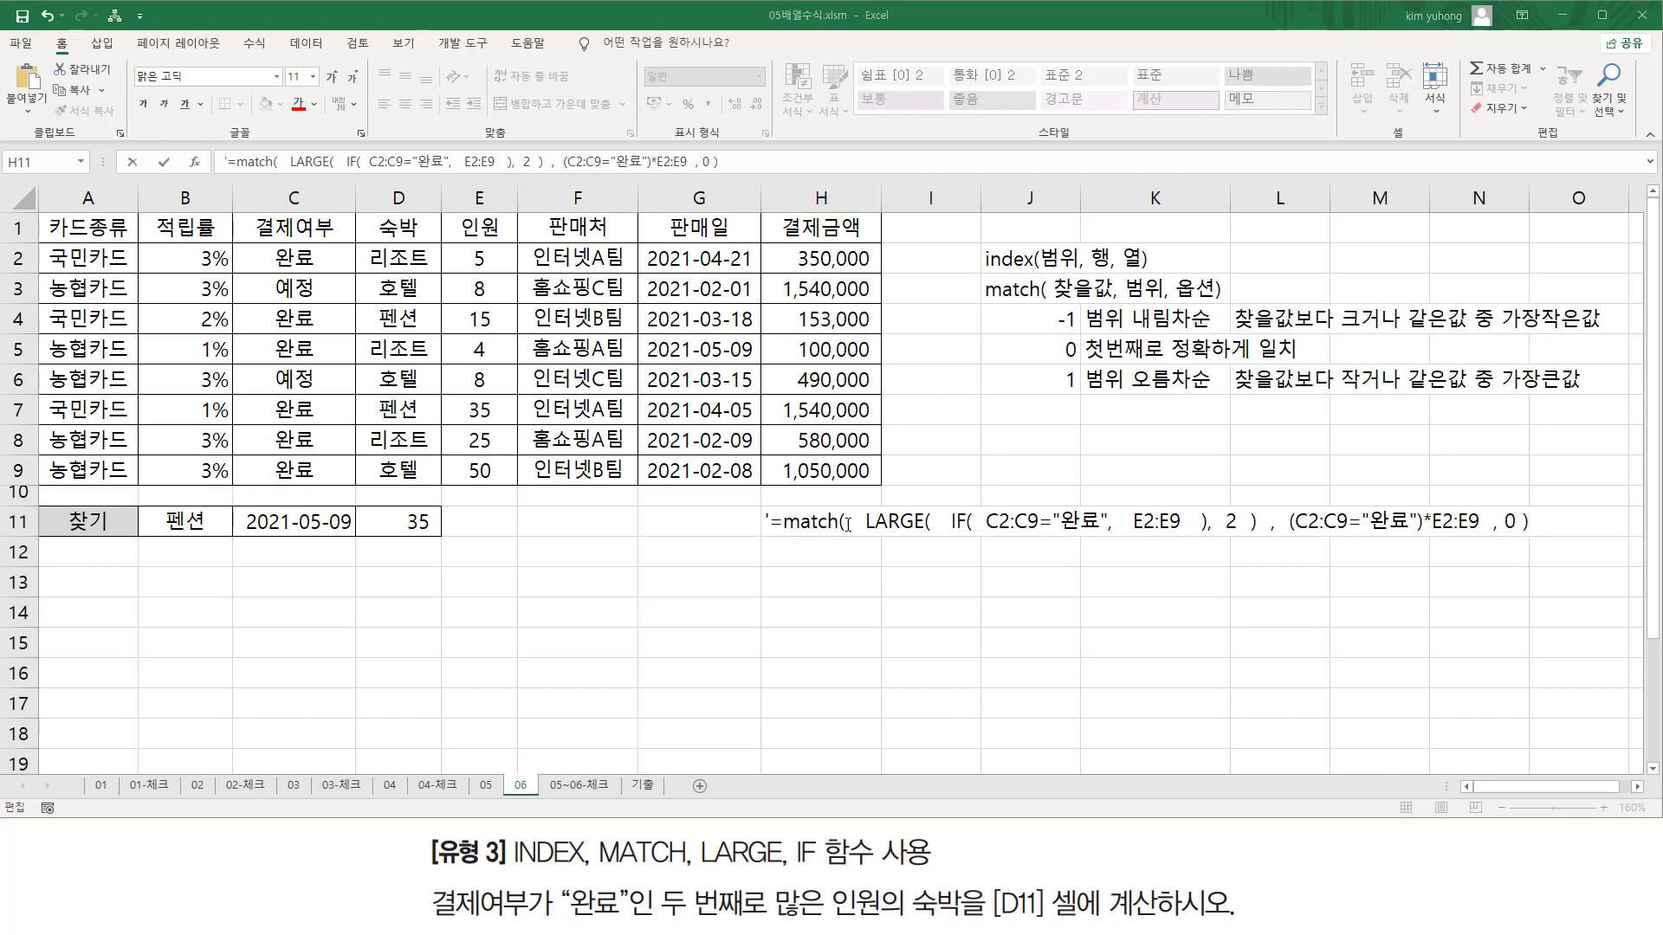
pyautogui.moveTo(862, 499)
pyautogui.mouseDown()
pyautogui.moveTo(1281, 556)
pyautogui.moveTo(1259, 542)
pyautogui.moveTo(1473, 541)
pyautogui.moveTo(1481, 507)
pyautogui.moveTo(1518, 539)
pyautogui.mouseUp()
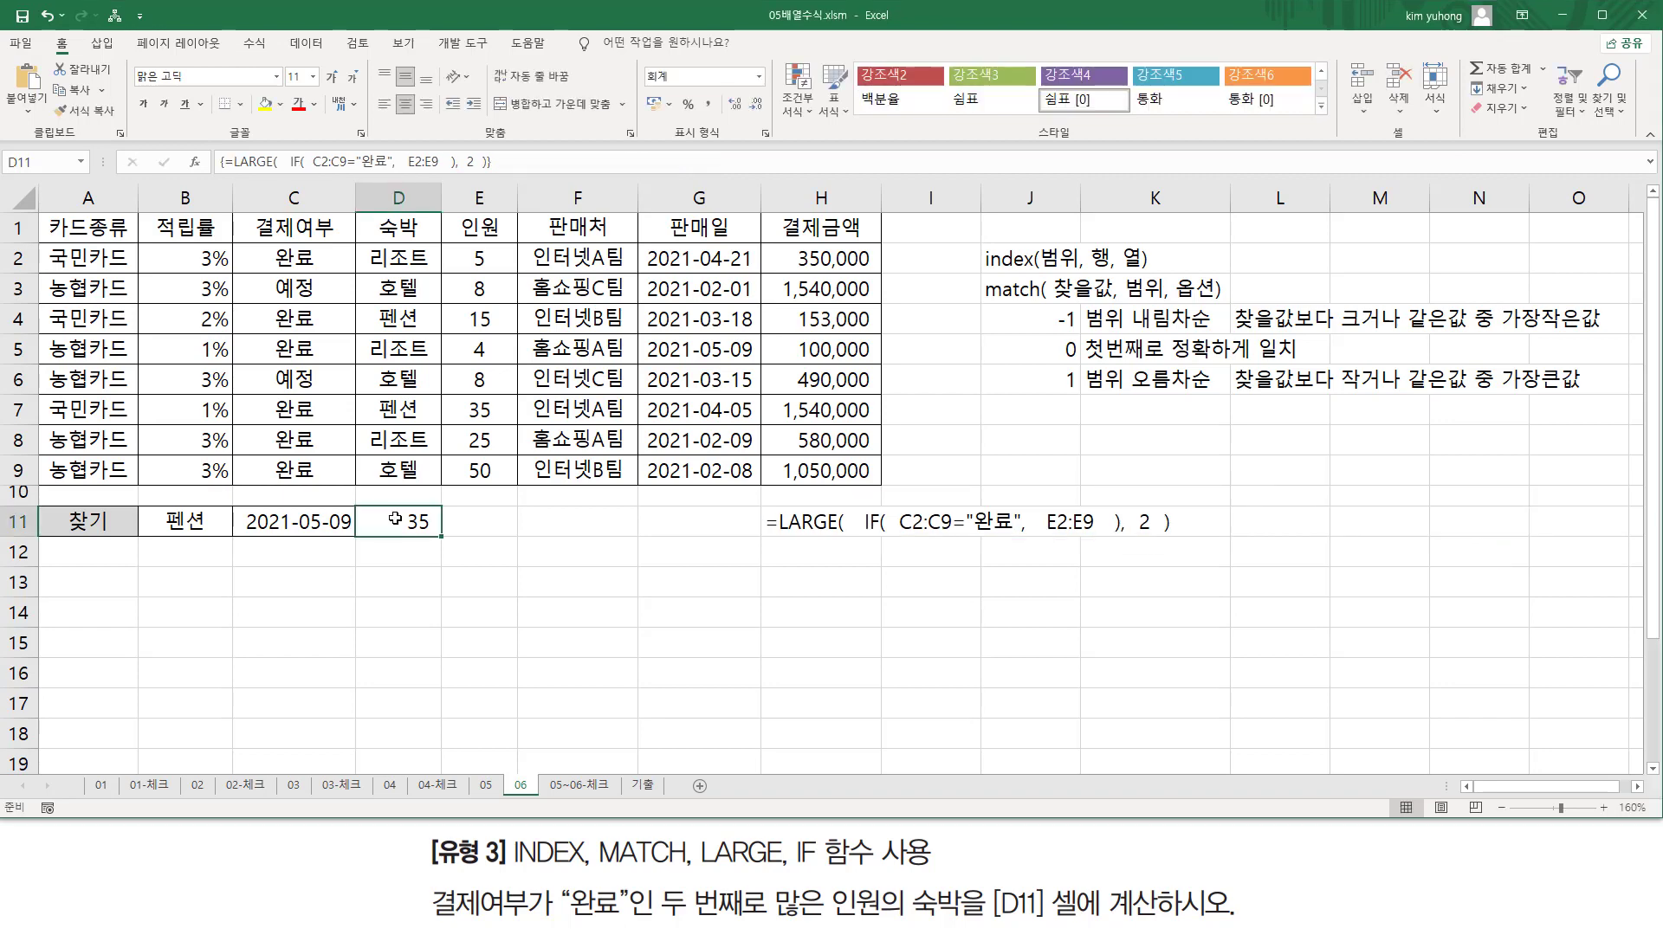
pyautogui.write('=LARGE(   IF(  C2:C9="완료",    E2:E9   ),  2  )')
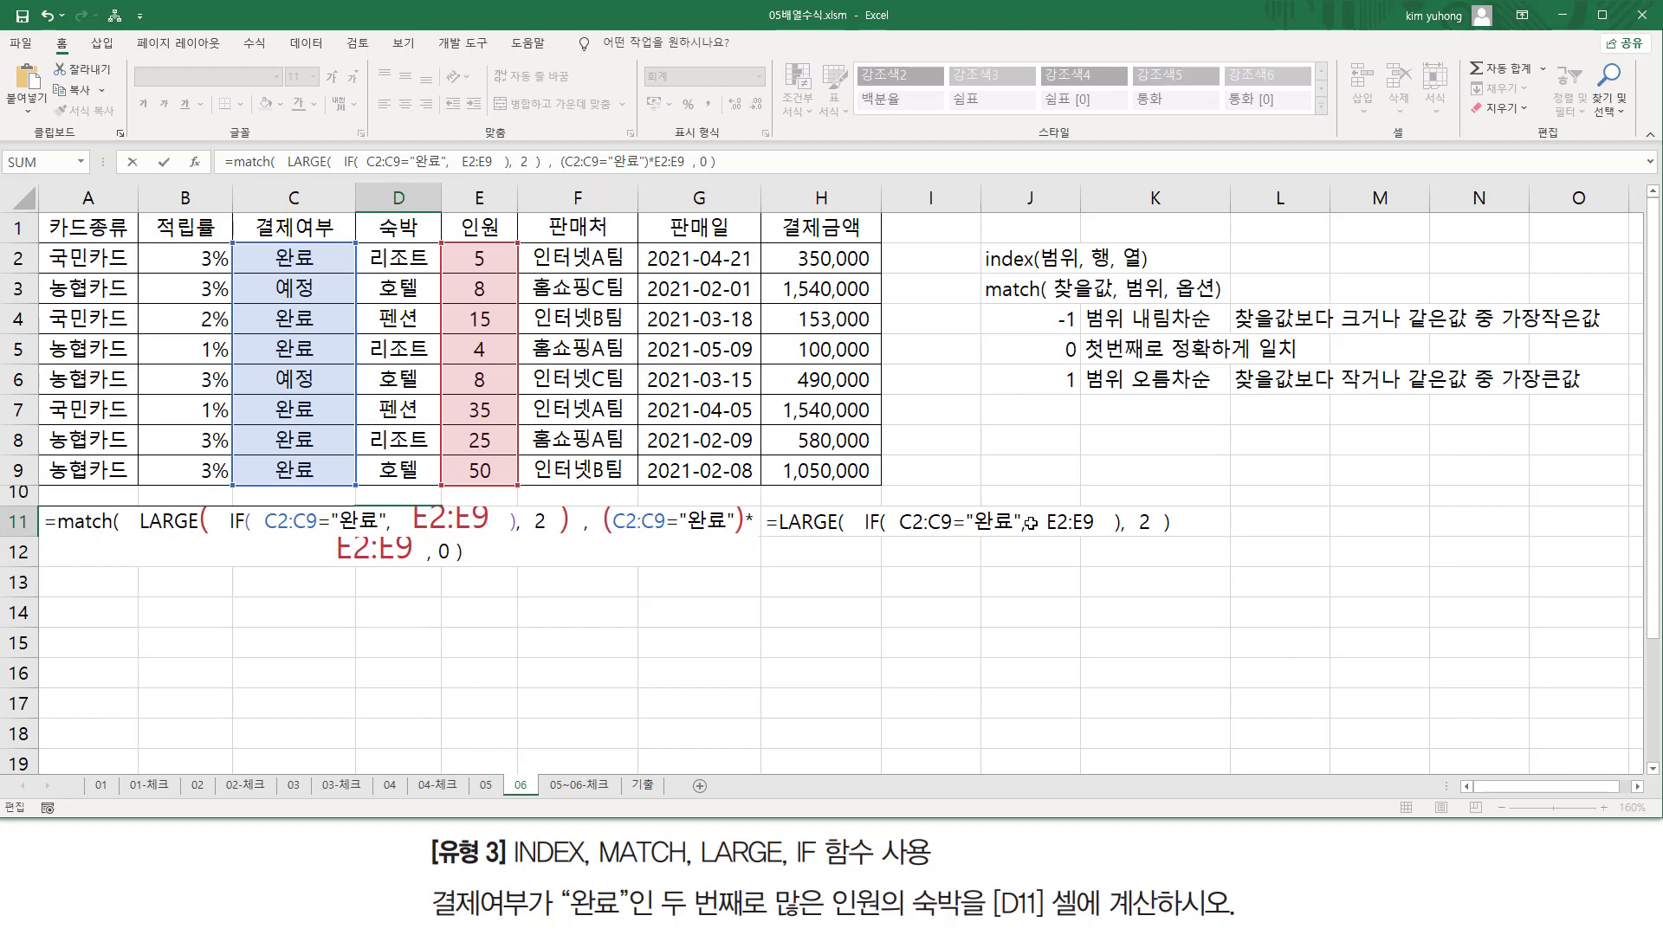
pyautogui.hotkey('ctrl', 'shift', 'Return')
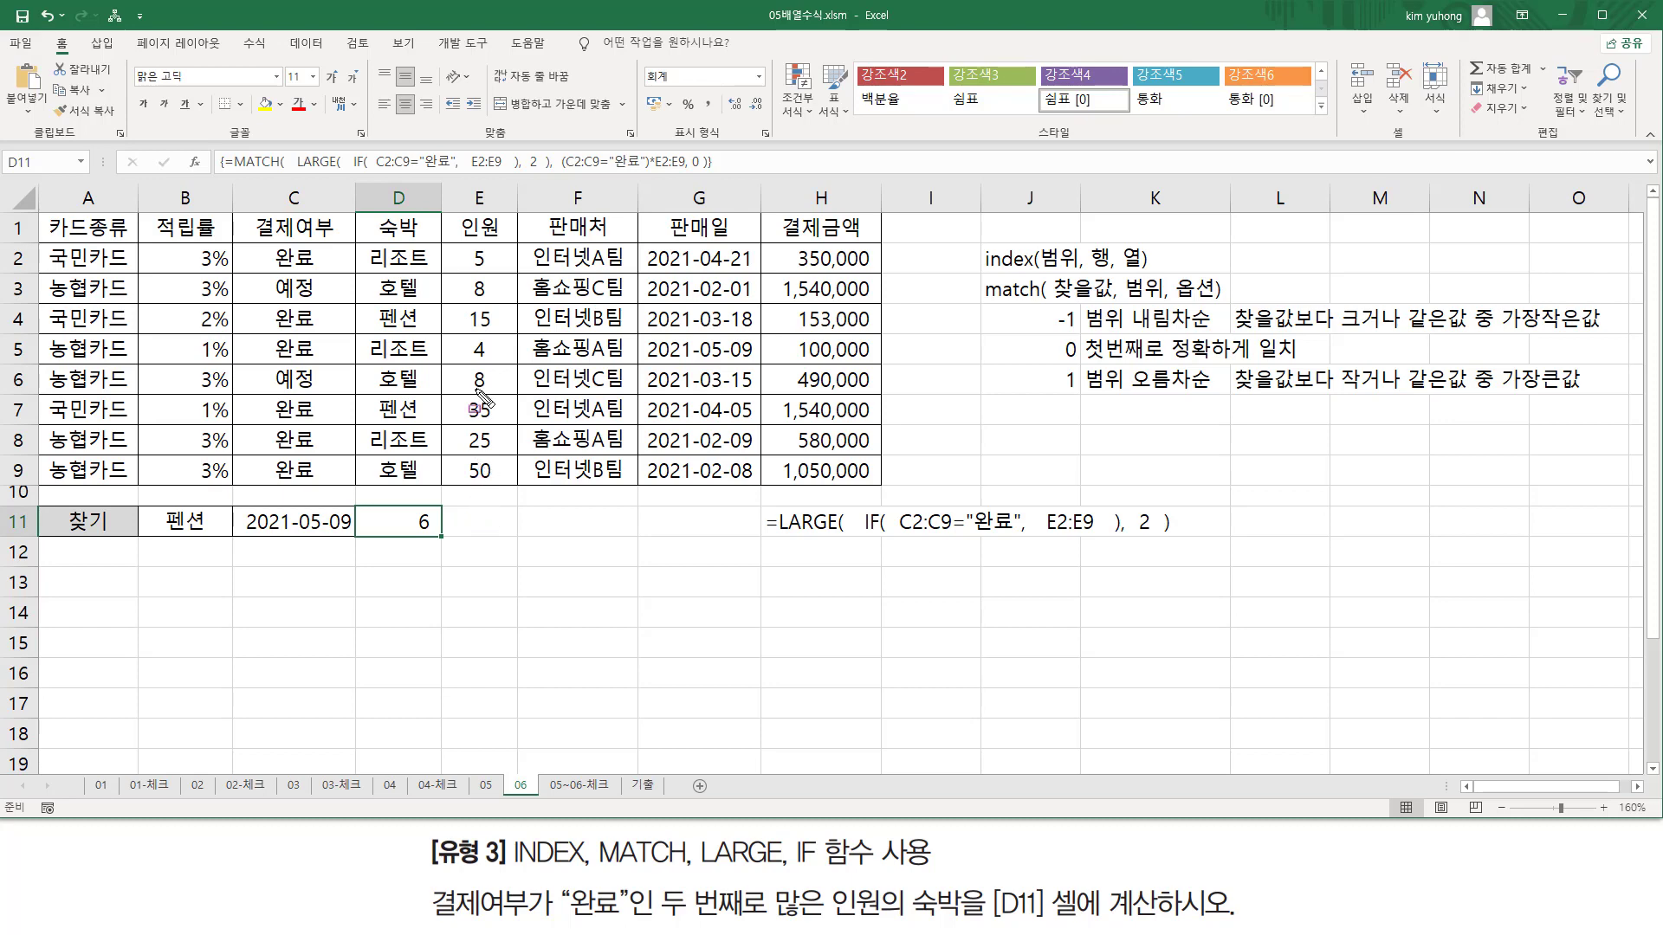
# Check the row position in D11 against the 완료 rows and 인원 column, and locate that position in the 숙박 column.
pyautogui.moveTo(444, 241); pyautogui.dragTo(520, 481)
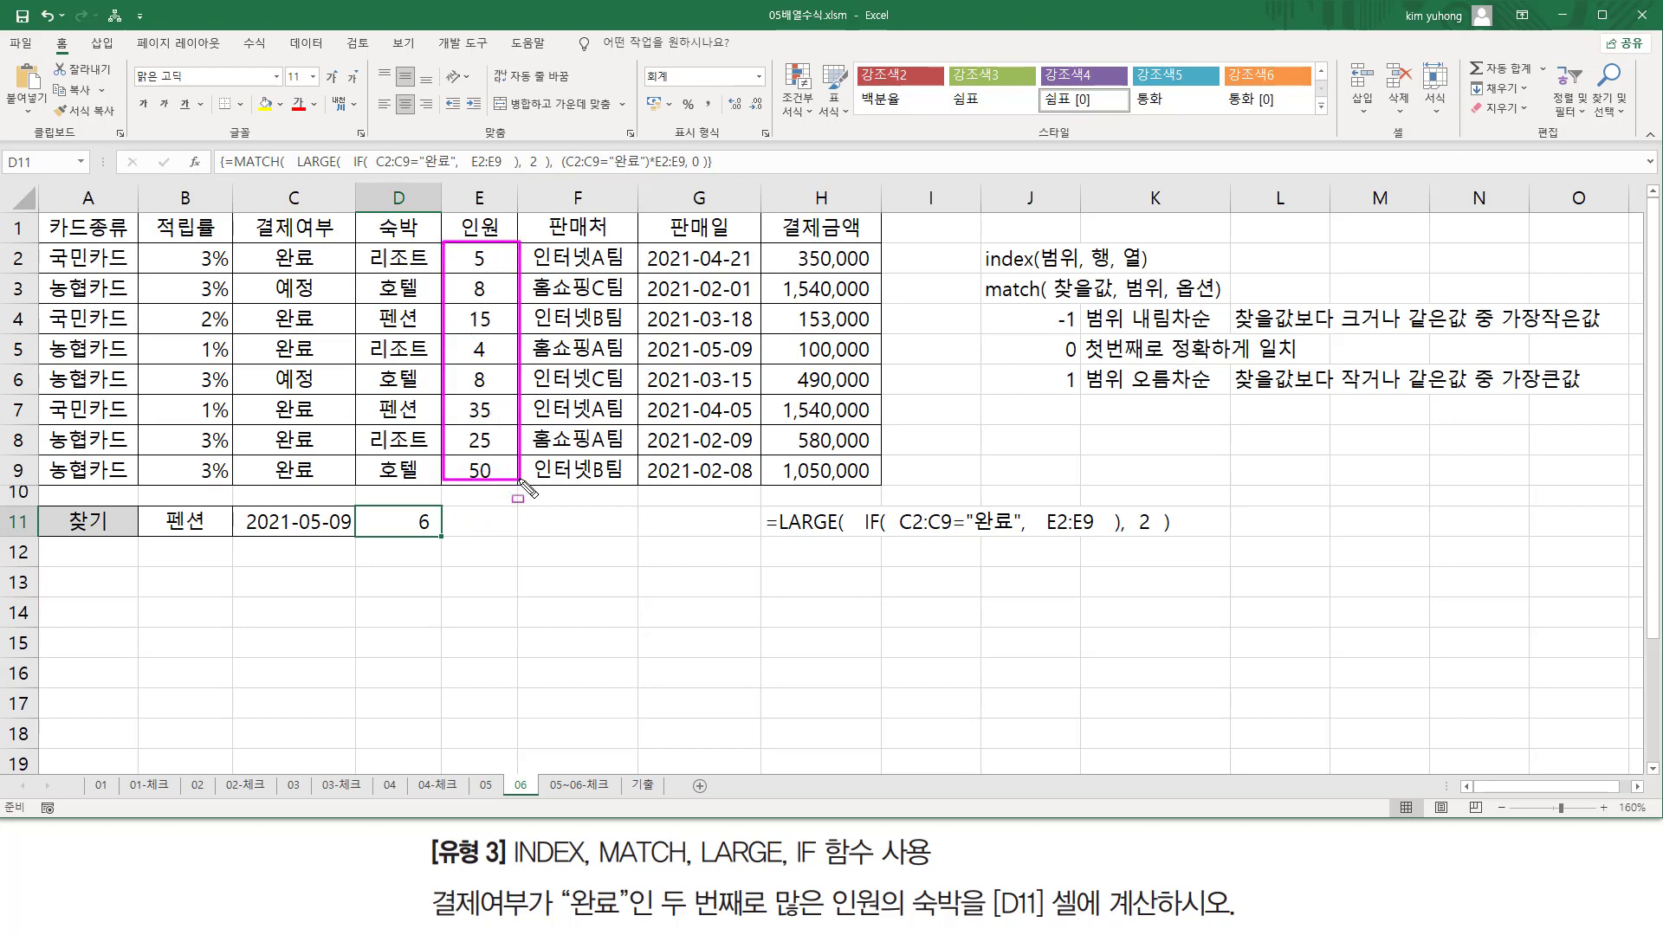
pyautogui.moveTo(264, 247)
pyautogui.mouseDown()
pyautogui.moveTo(333, 274)
pyautogui.moveTo(342, 336)
pyautogui.moveTo(303, 357)
pyautogui.moveTo(326, 340)
pyautogui.mouseUp()
pyautogui.moveTo(271, 400)
pyautogui.mouseDown()
pyautogui.moveTo(322, 421)
pyautogui.moveTo(322, 437)
pyautogui.mouseUp()
pyautogui.moveTo(270, 468); pyautogui.dragTo(333, 473)
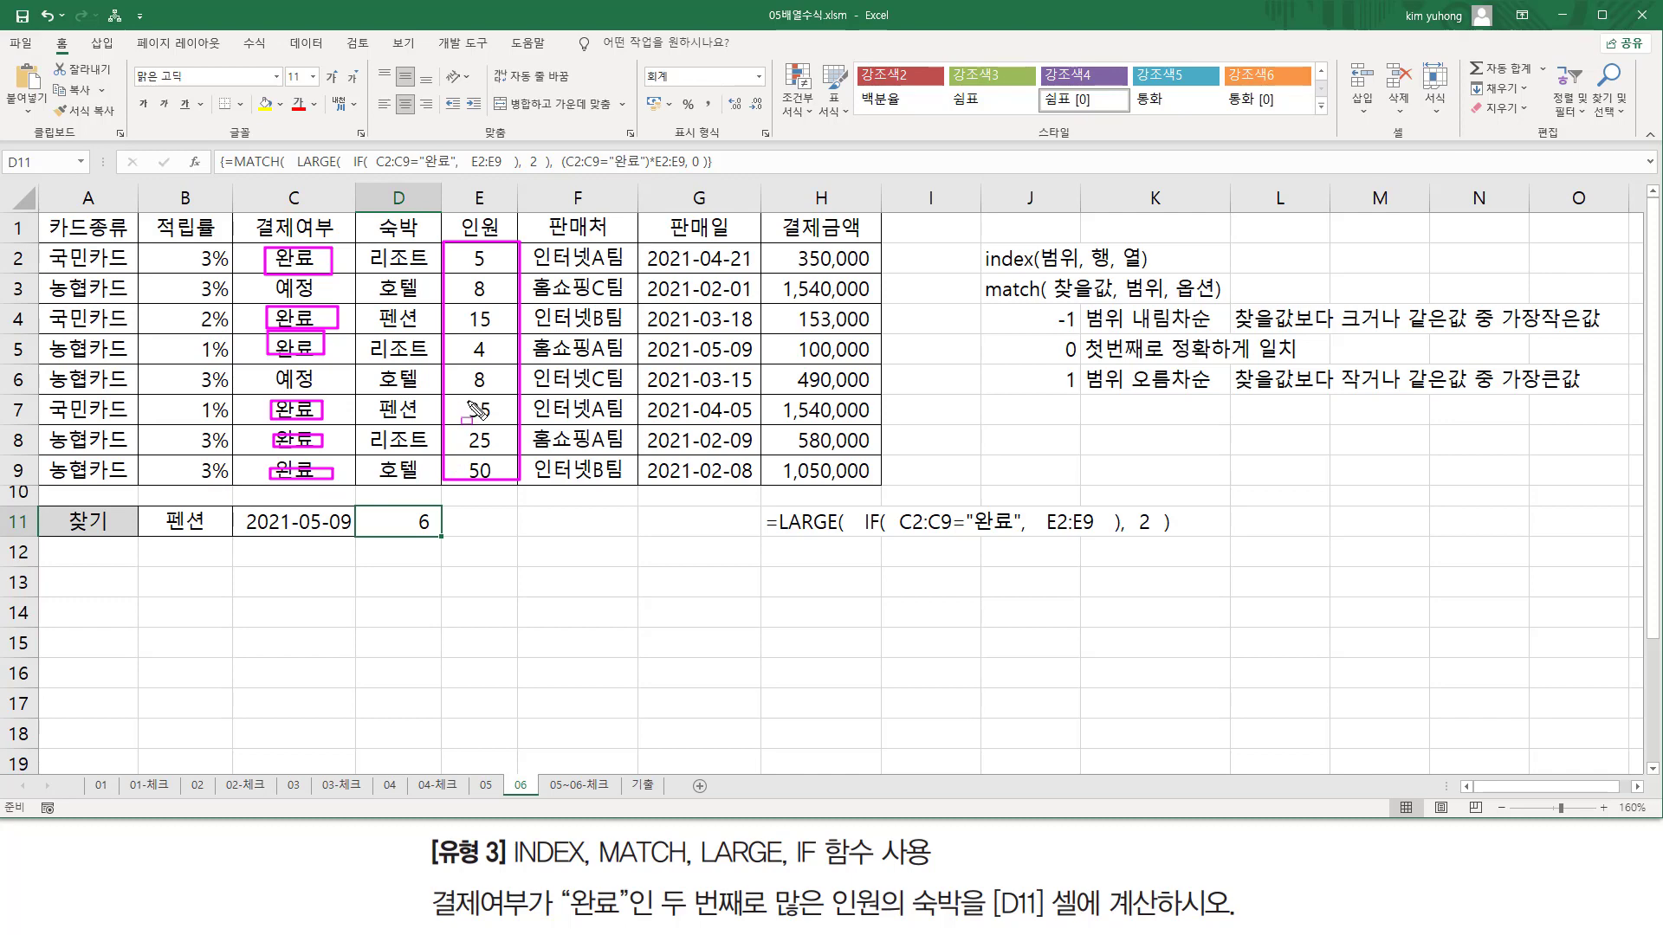
pyautogui.moveTo(466, 401); pyautogui.dragTo(499, 425)
pyautogui.moveTo(414, 504); pyautogui.dragTo(450, 546)
pyautogui.press('Escape')
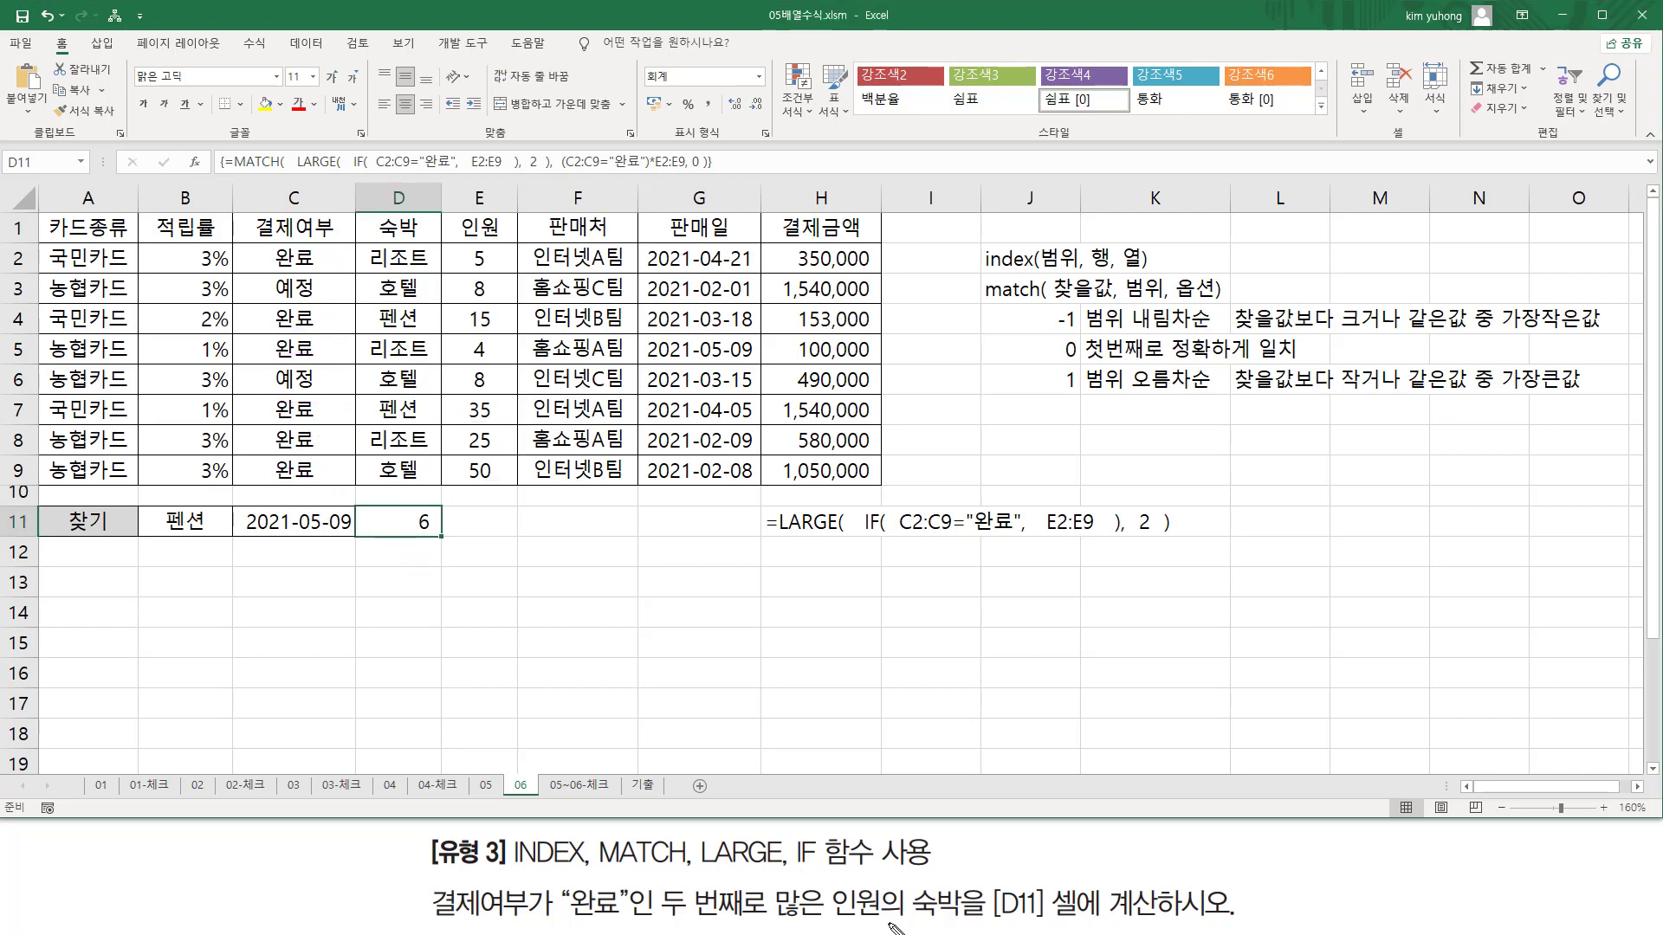
pyautogui.moveTo(912, 923)
pyautogui.mouseDown()
pyautogui.moveTo(964, 921)
pyautogui.moveTo(909, 883)
pyautogui.mouseUp()
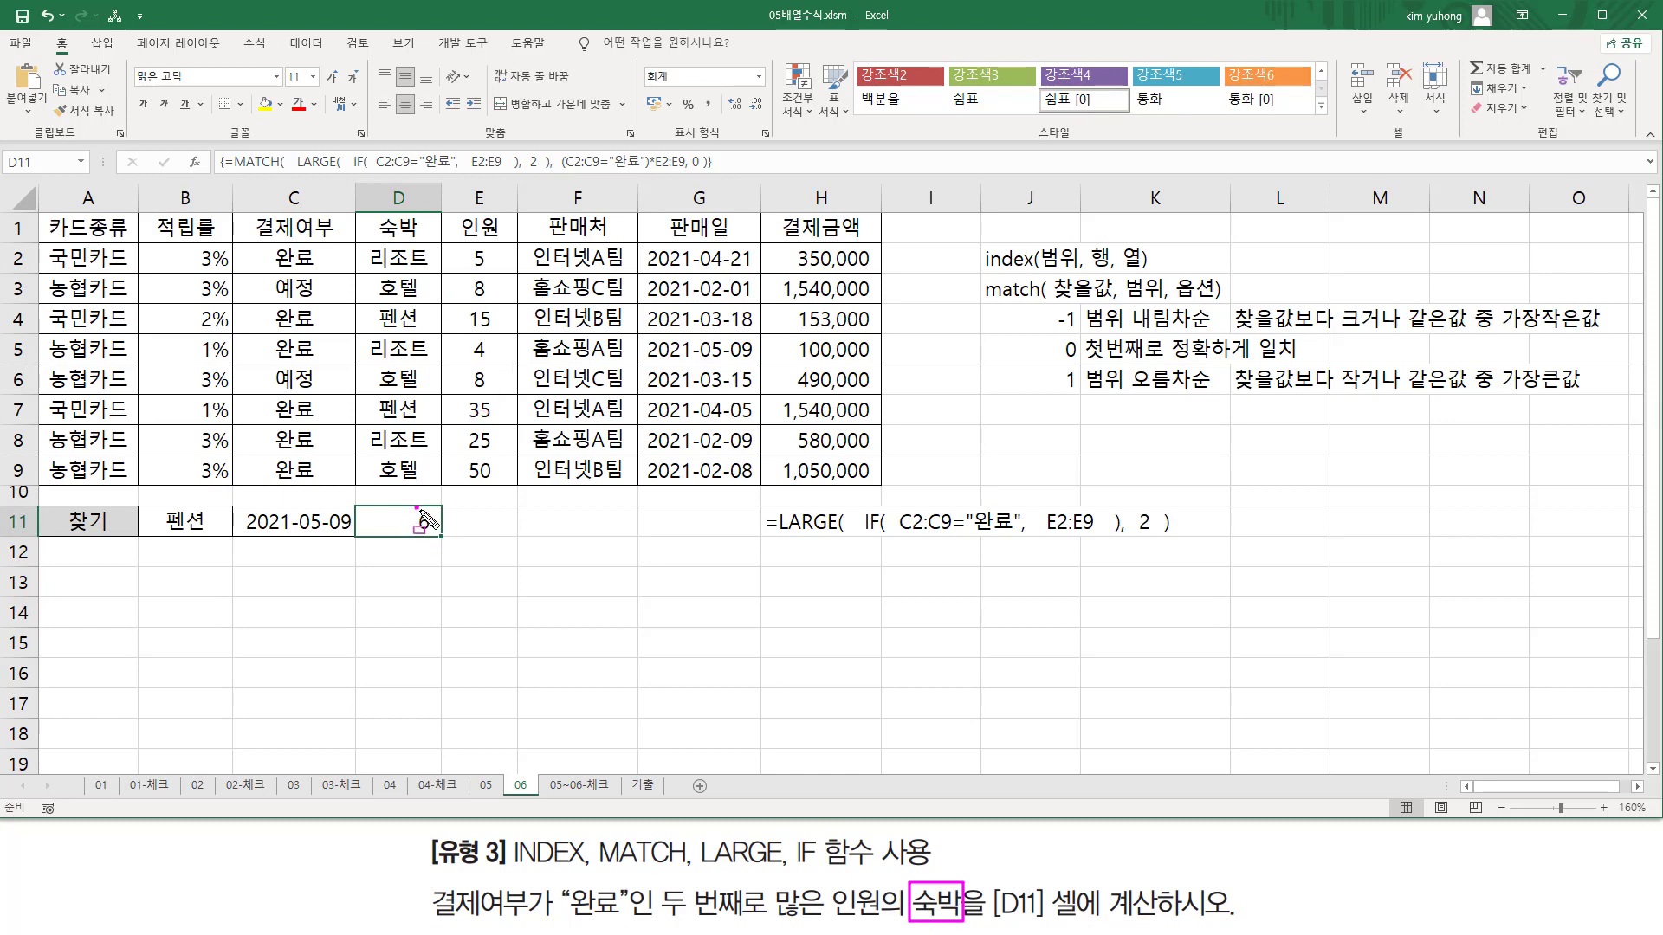
pyautogui.moveTo(419, 510); pyautogui.dragTo(441, 544)
pyautogui.moveTo(357, 242); pyautogui.dragTo(431, 480)
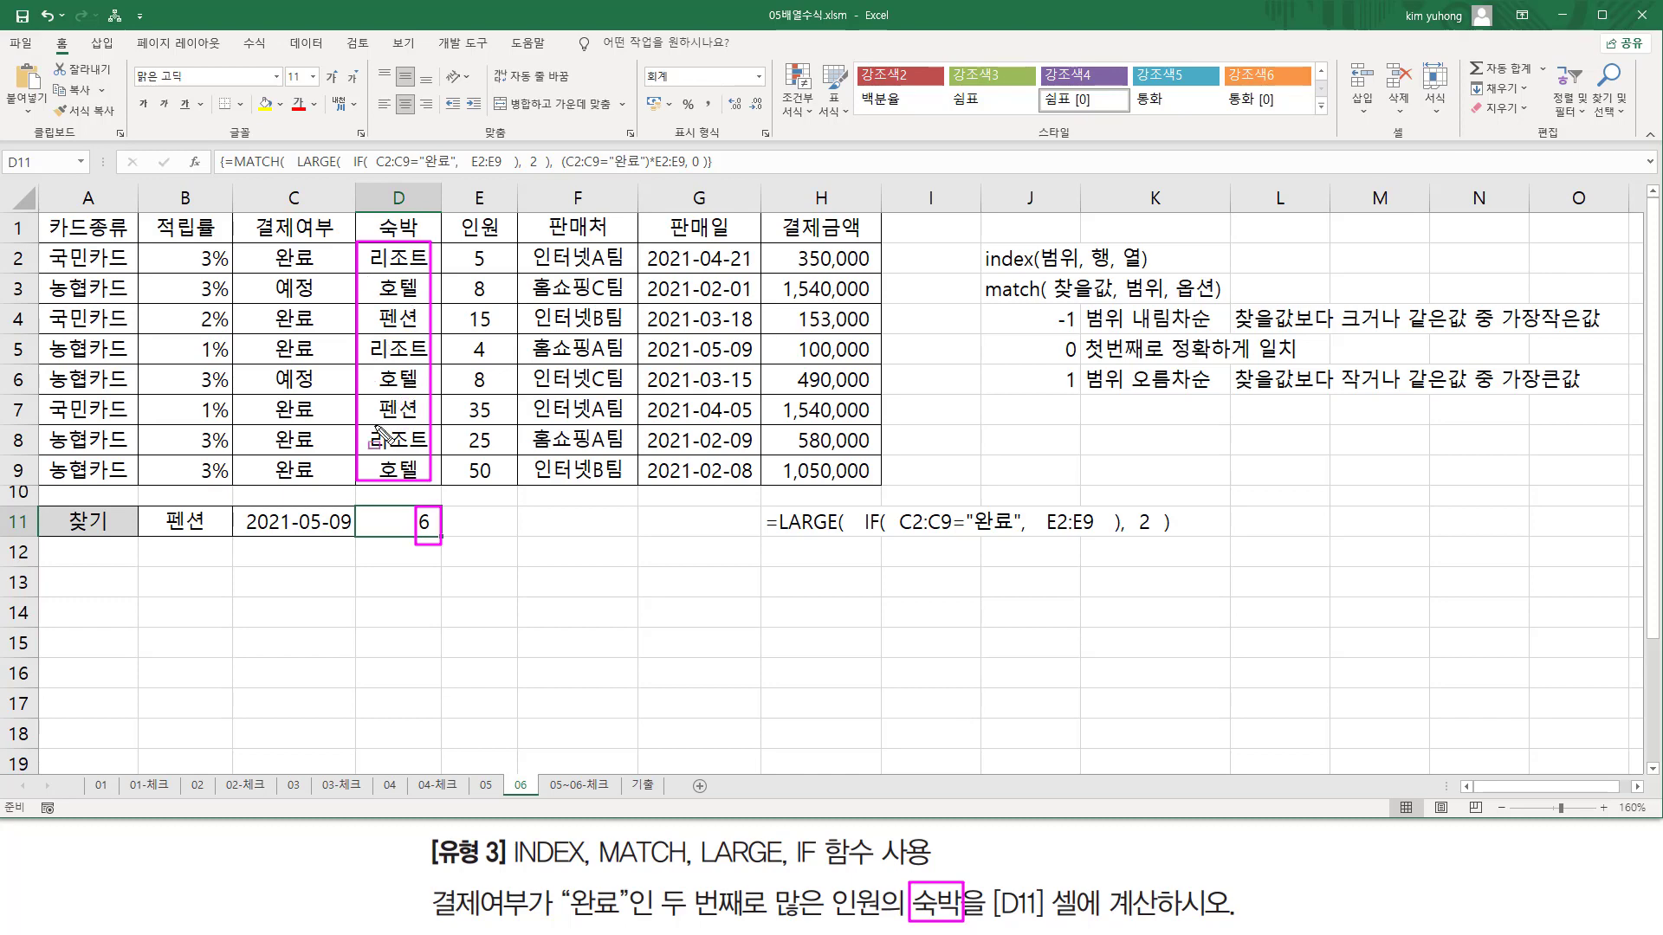
pyautogui.moveTo(356, 396); pyautogui.dragTo(439, 421)
pyautogui.press('Escape')
# Copy the whole MATCH expression in D11 without its equals sign and delete it from the formula.
pyautogui.doubleClick(410, 522)
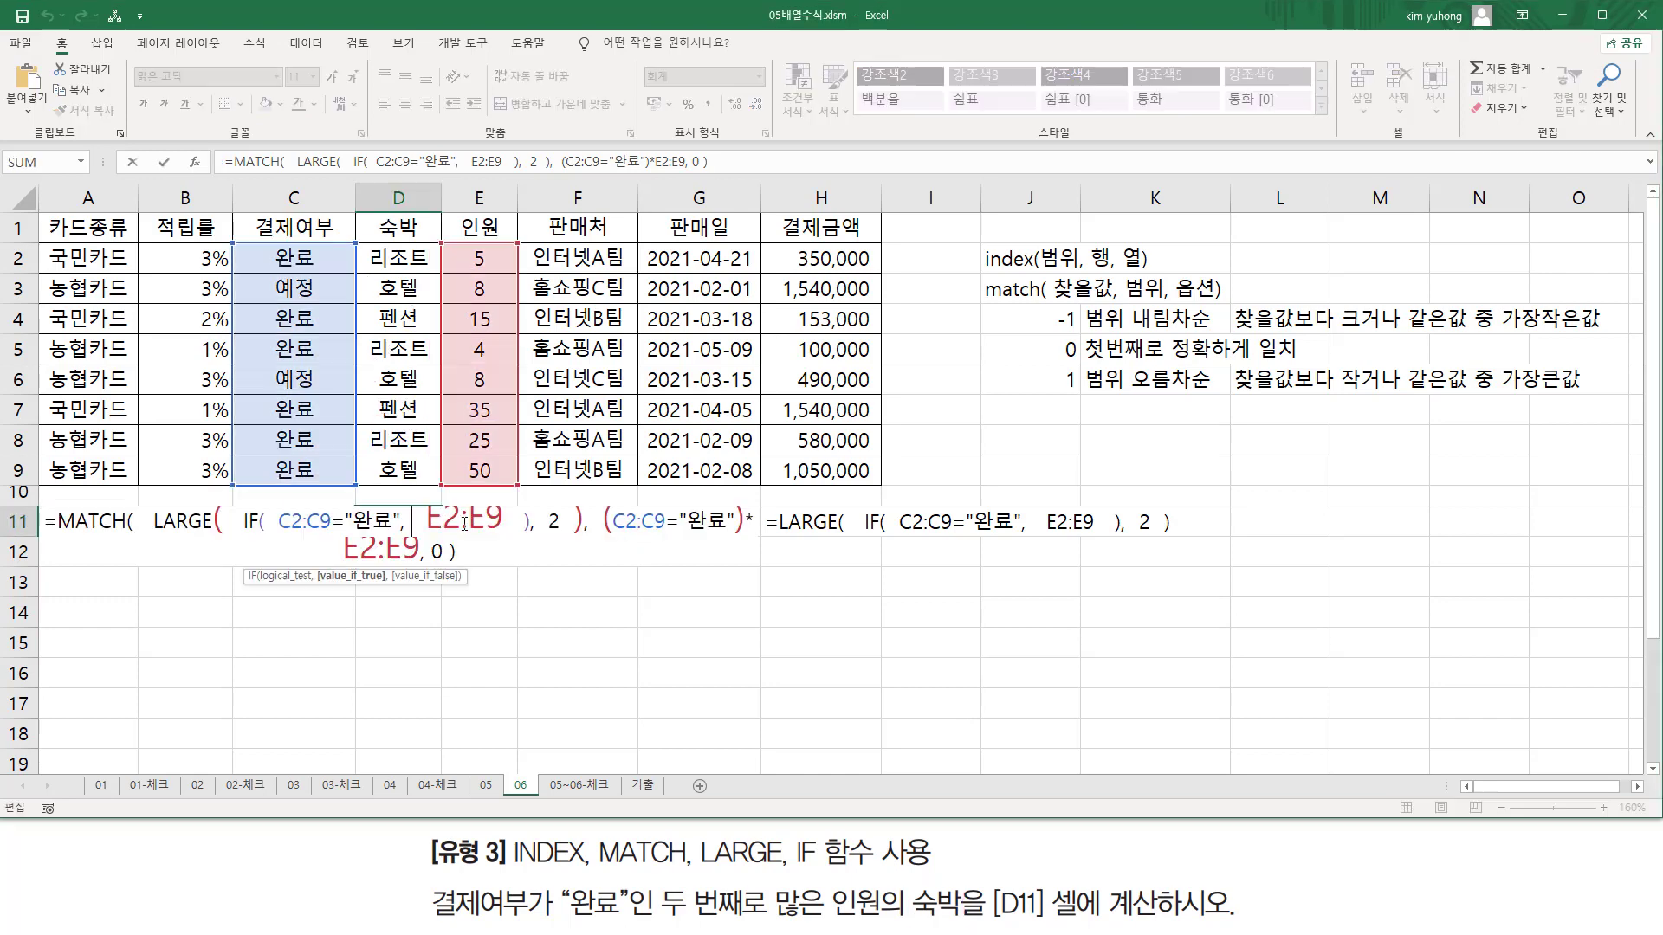
pyautogui.click(65, 523)
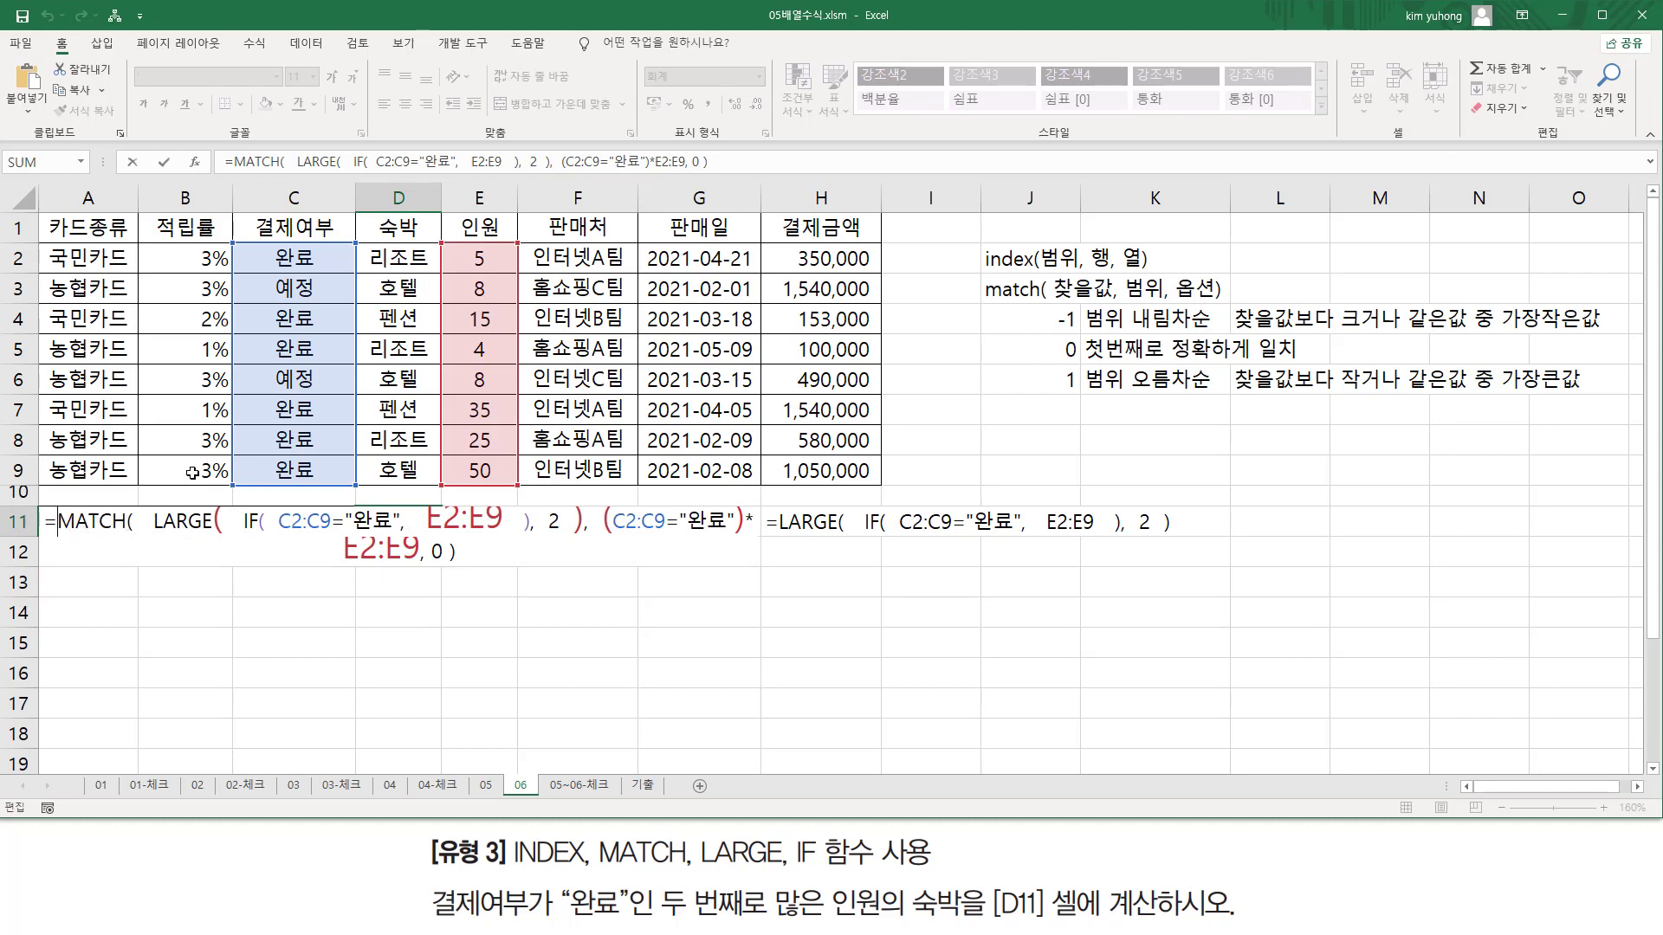
pyautogui.hotkey('shift', 'Down')
pyautogui.hotkey('shift', 'Right')
pyautogui.hotkey('shift', 'Right')
pyautogui.hotkey('shift', 'Right')
pyautogui.hotkey('shift', 'Right')
pyautogui.hotkey('shift', 'Right')
pyautogui.hotkey('shift', 'Right')
pyautogui.hotkey('shift', 'Right')
pyautogui.hotkey('shift', 'Right')
pyautogui.hotkey('shift', 'Right')
pyautogui.hotkey('shift', 'Right')
pyautogui.hotkey('ctrl', 'c')
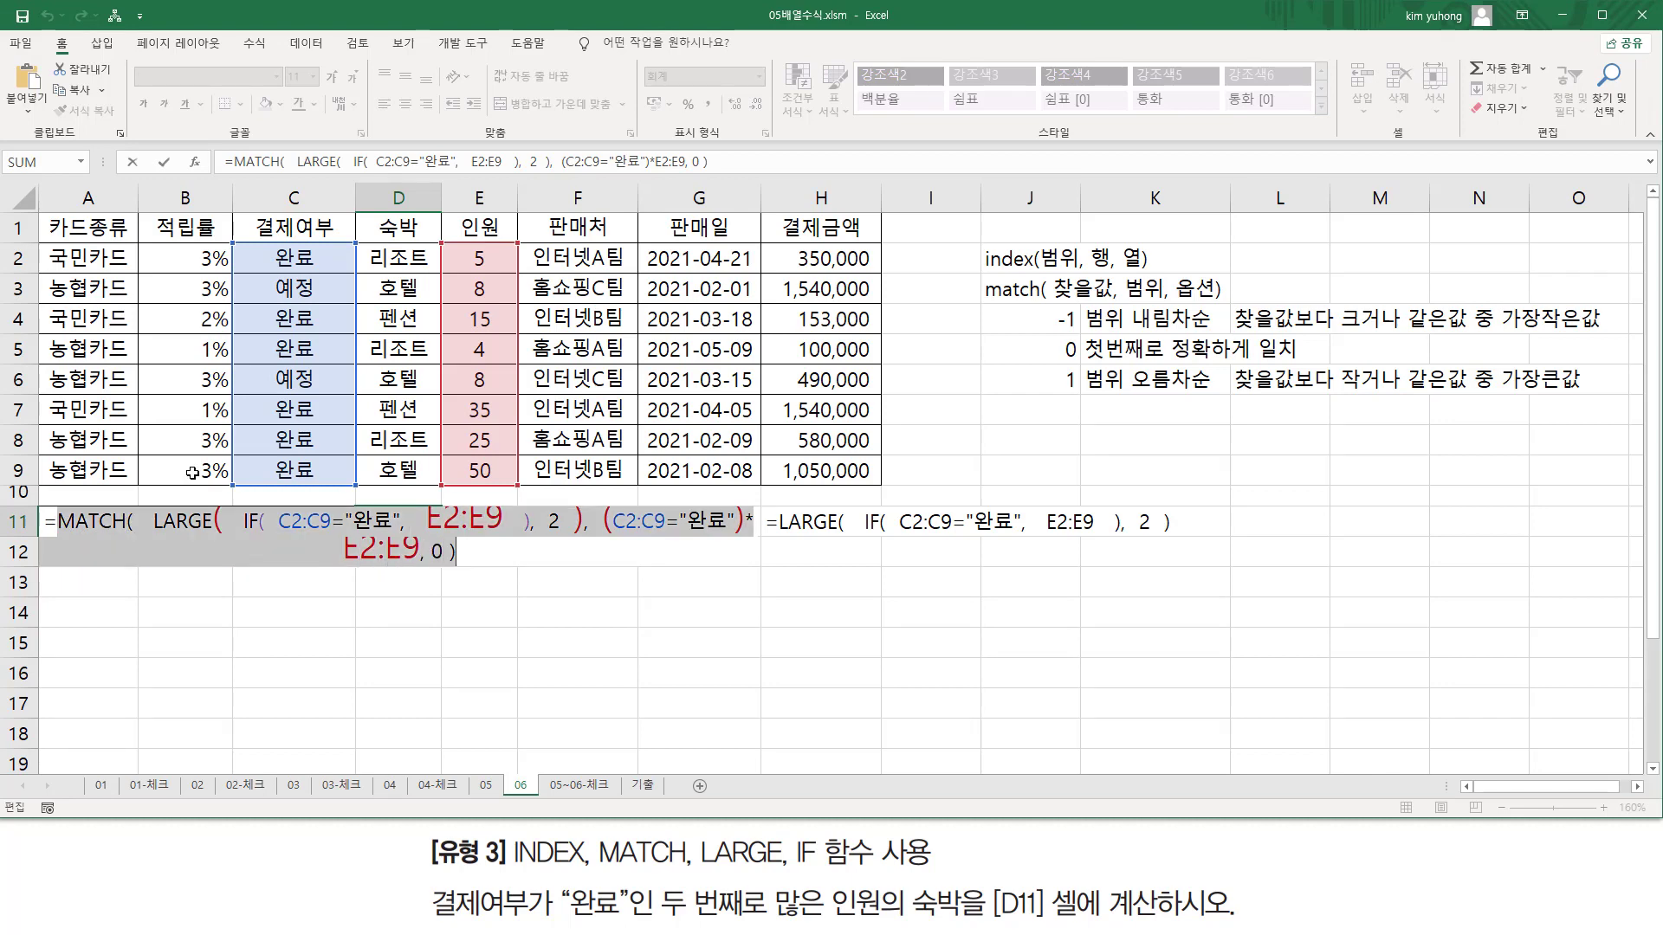
pyautogui.press('Delete')
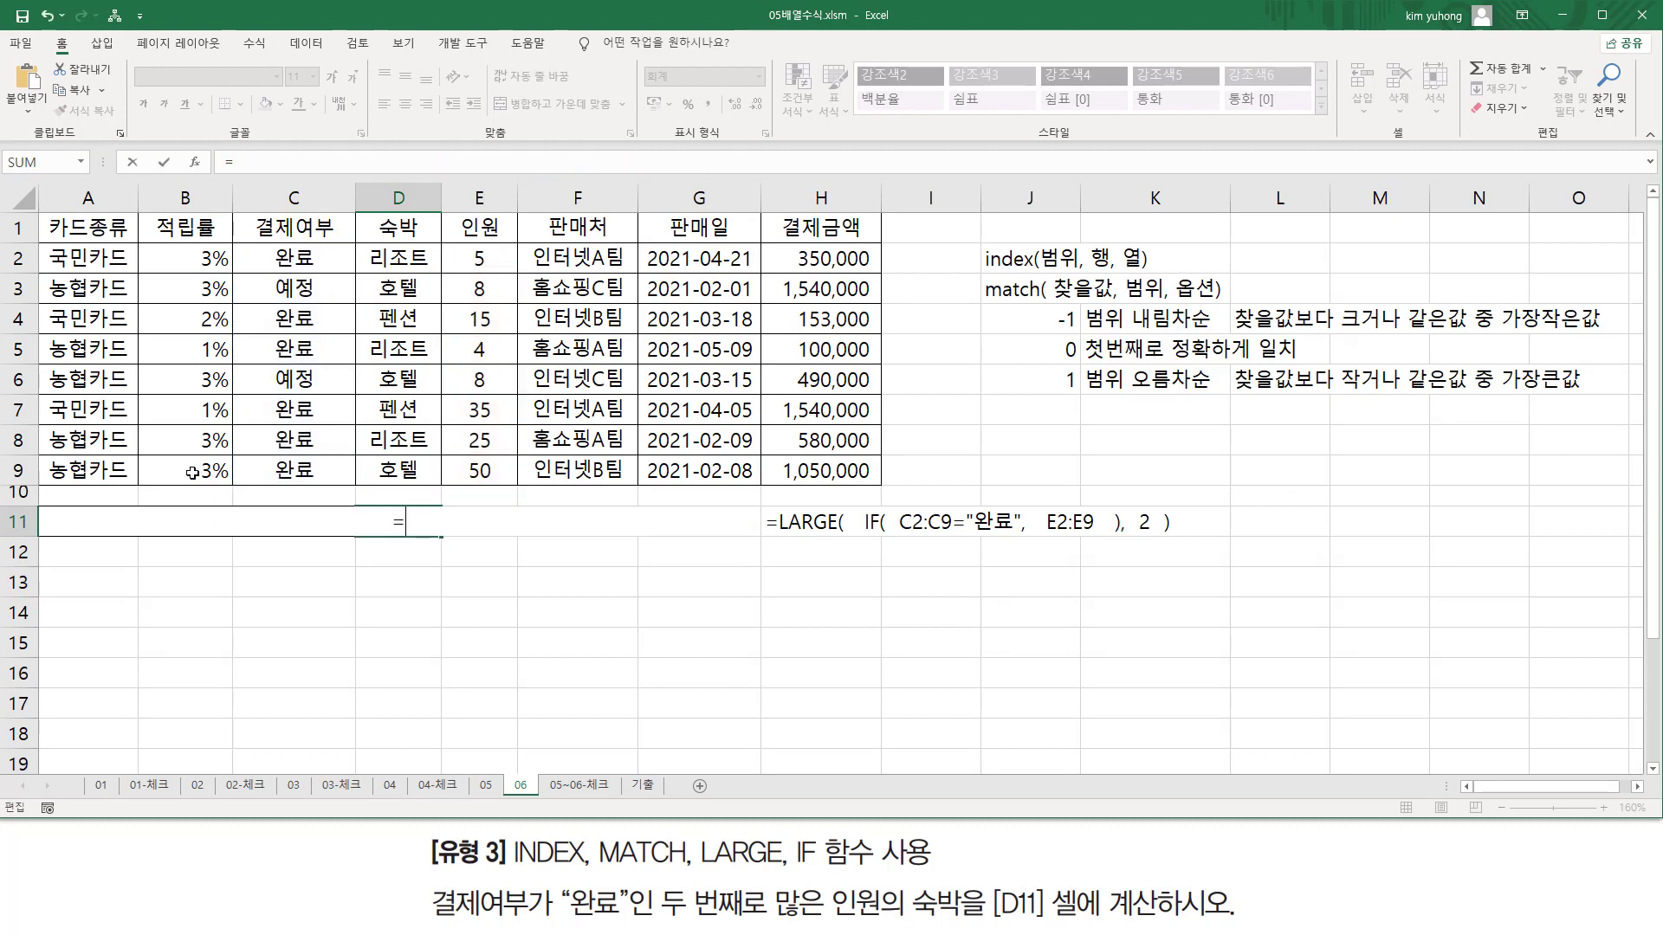
# Build an INDEX formula in D11 with D2:D9 as the range and the copied MATCH expression as the row, entering it as an array formula.
pyautogui.write('ind')
pyautogui.press('Tab')
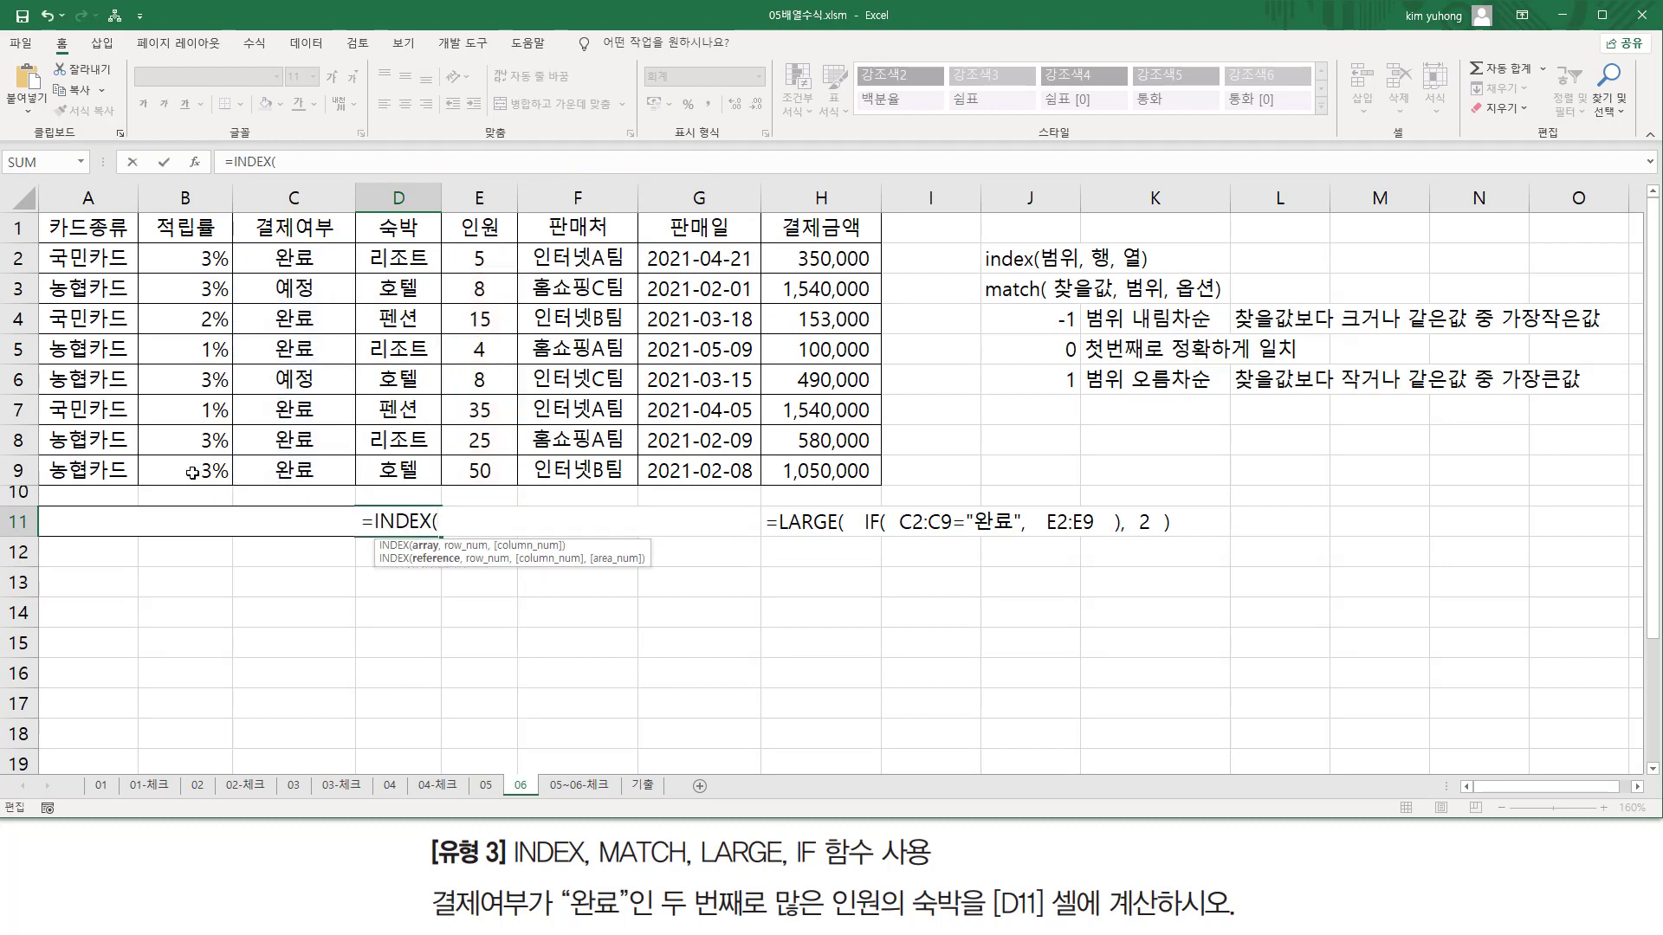
pyautogui.moveTo(402, 257); pyautogui.dragTo(394, 475)
pyautogui.write(',')
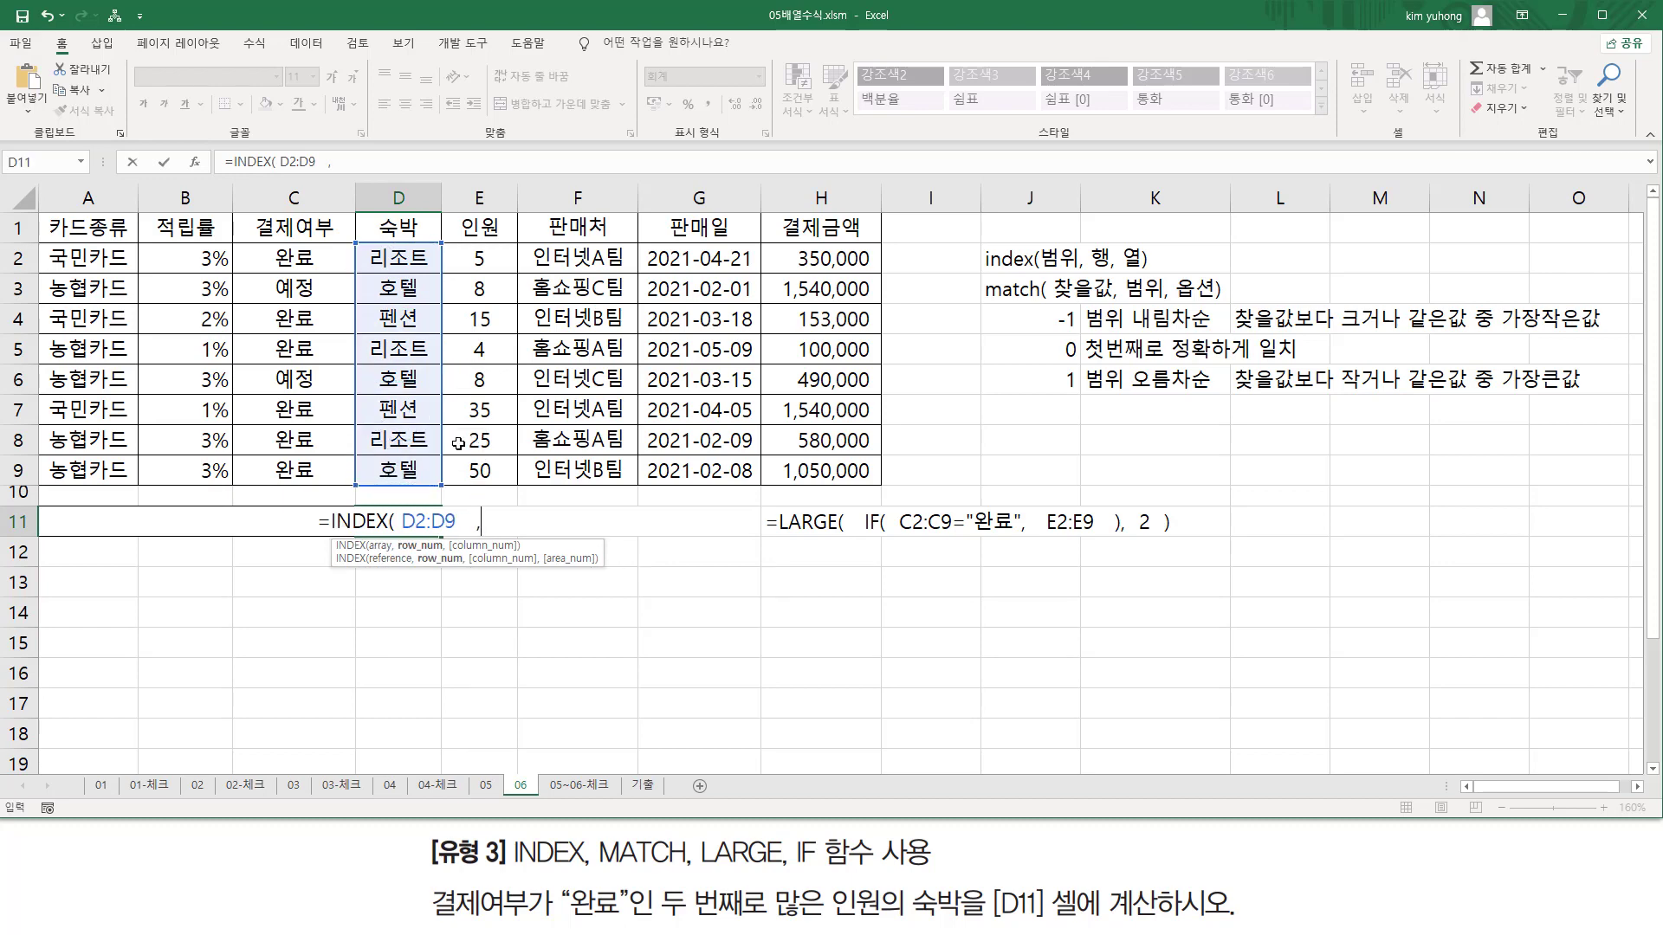
pyautogui.hotkey('ctrl', 'v')
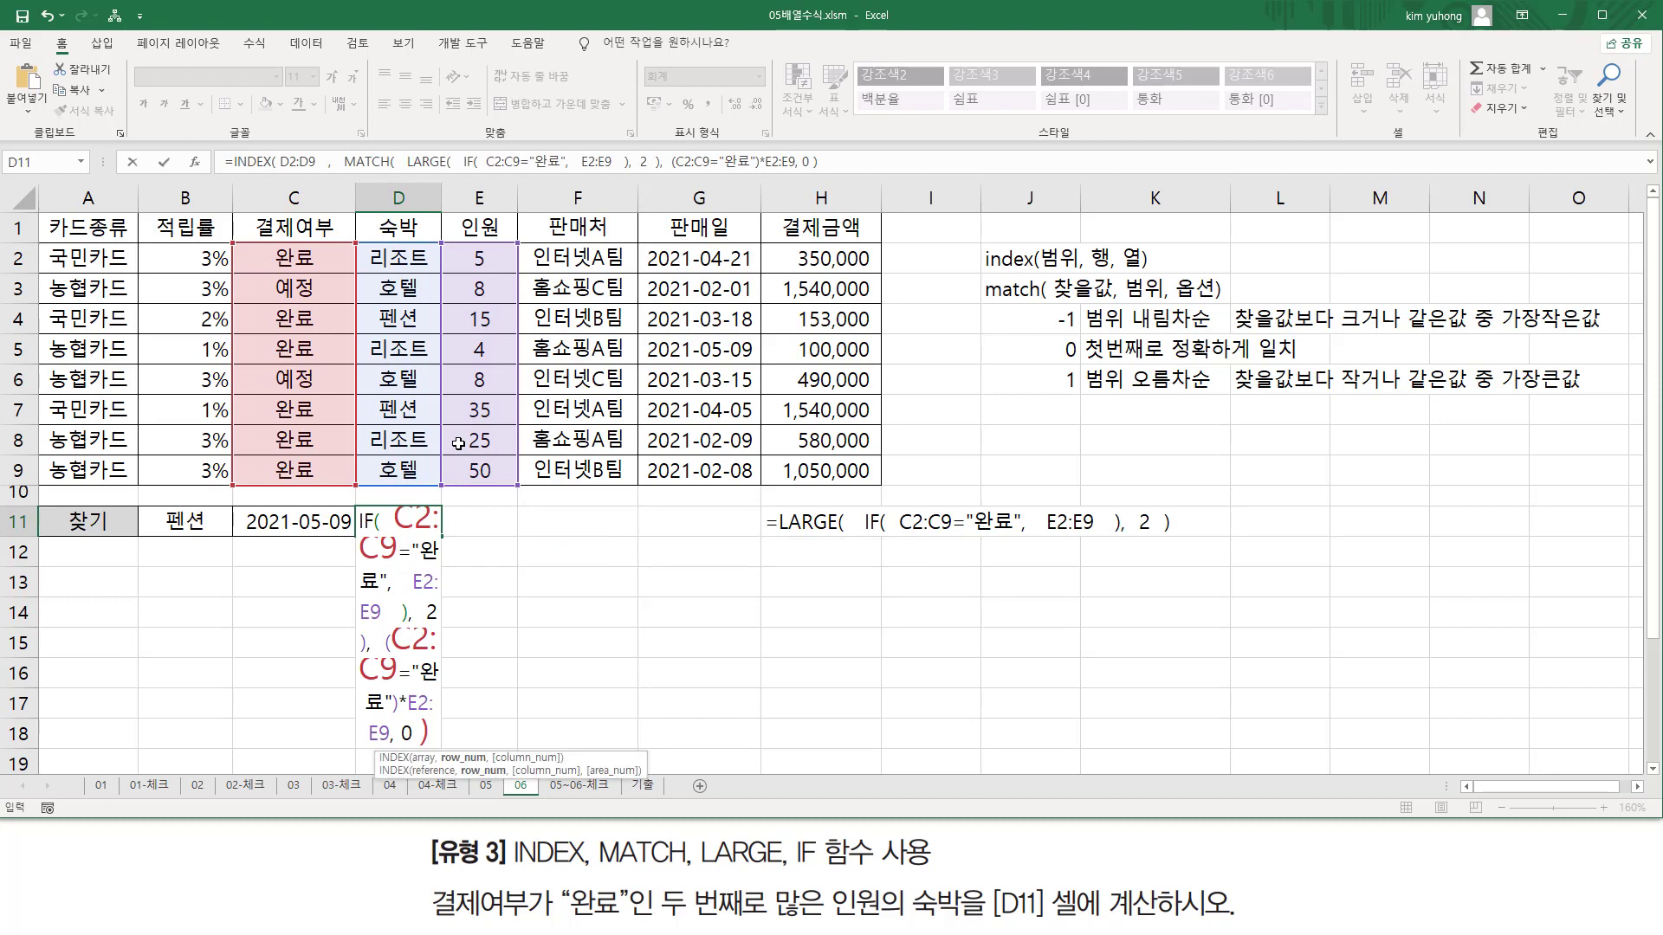
pyautogui.write(')')
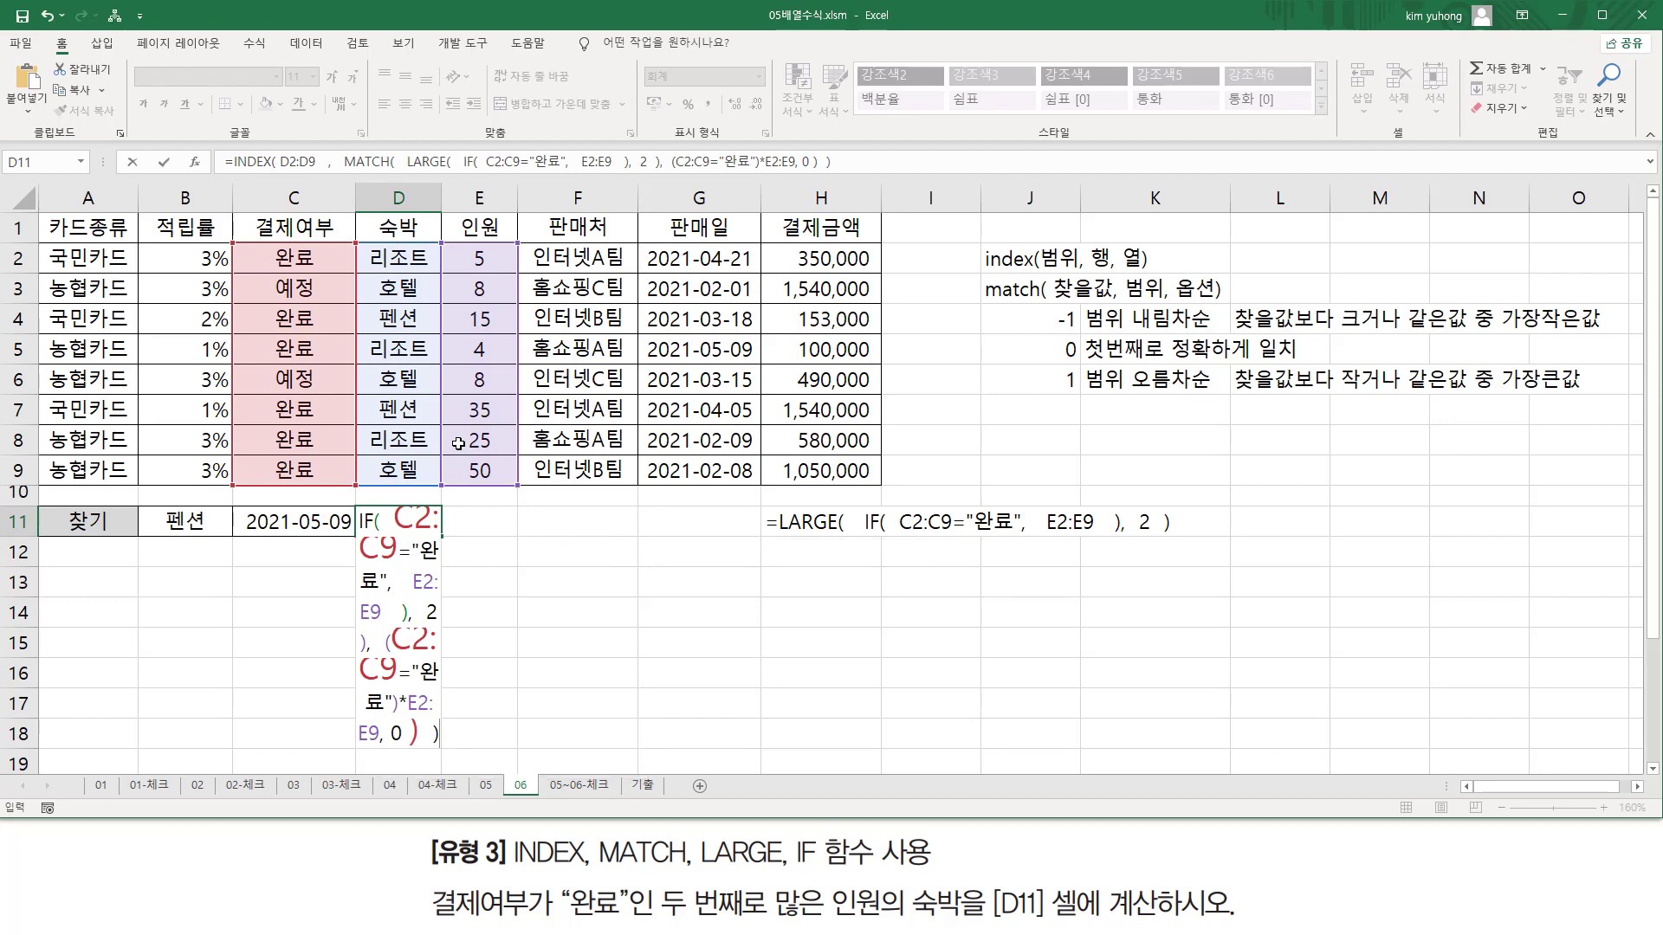
pyautogui.hotkey('ctrl', 'shift', 'Return')
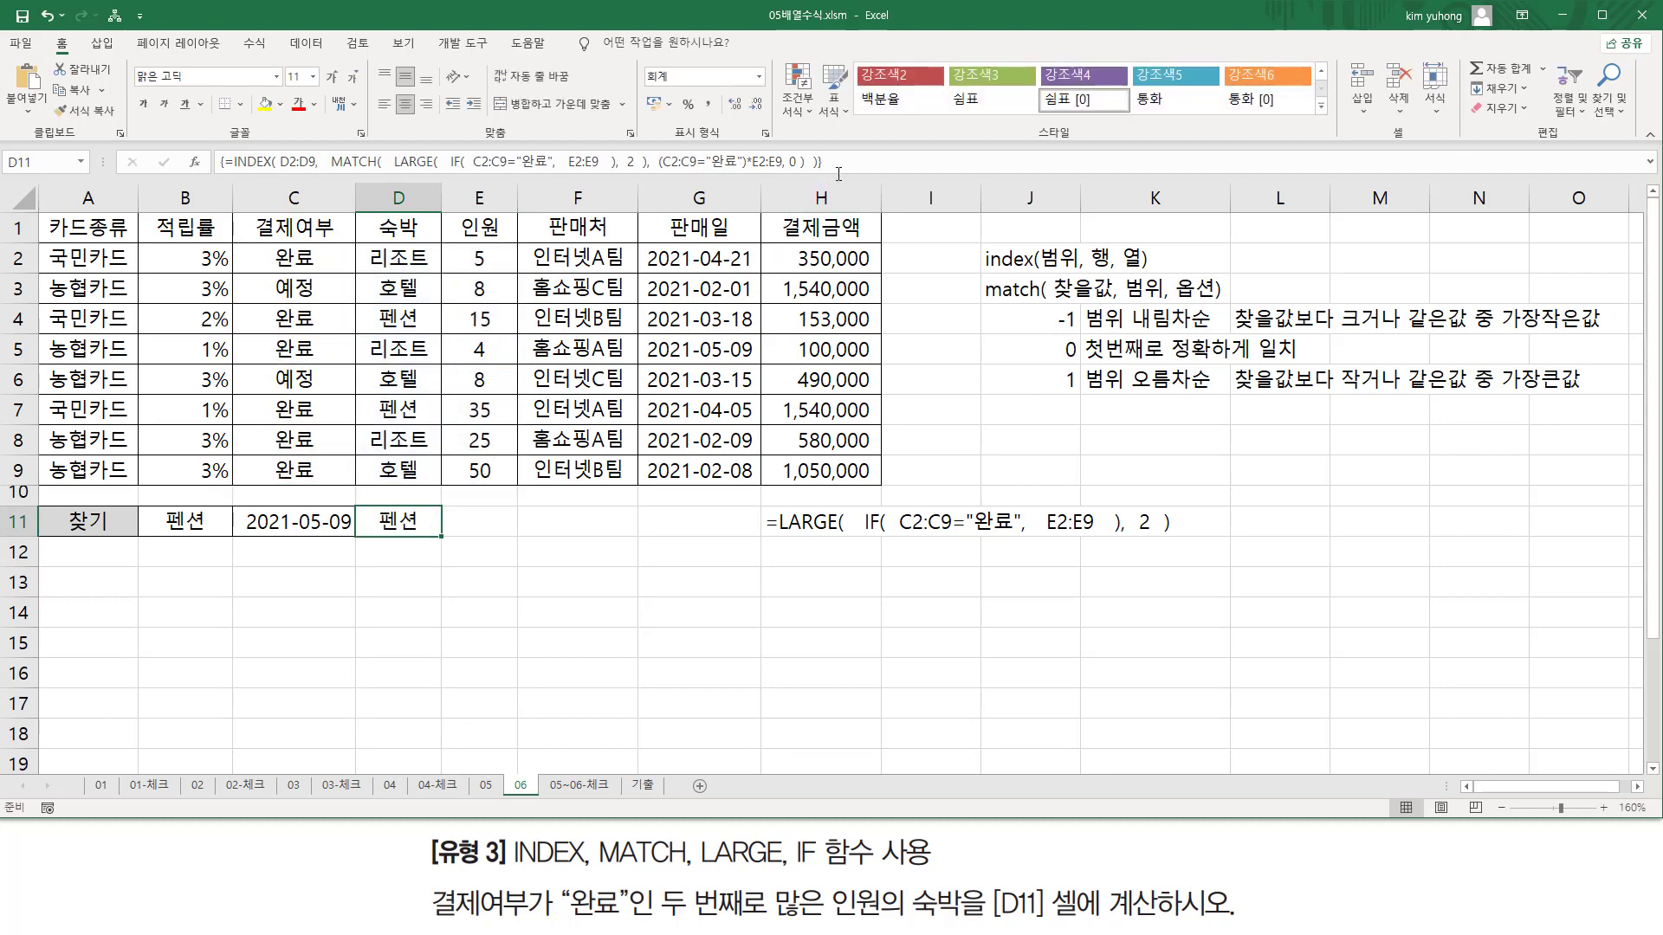
# Copy the full INDEX formula text from D11 and enter it in H11 as plain text, replacing the LARGE formula note.
pyautogui.press('F2')
pyautogui.hotkey('shift', 'End')
pyautogui.hotkey('ctrl', 'c')
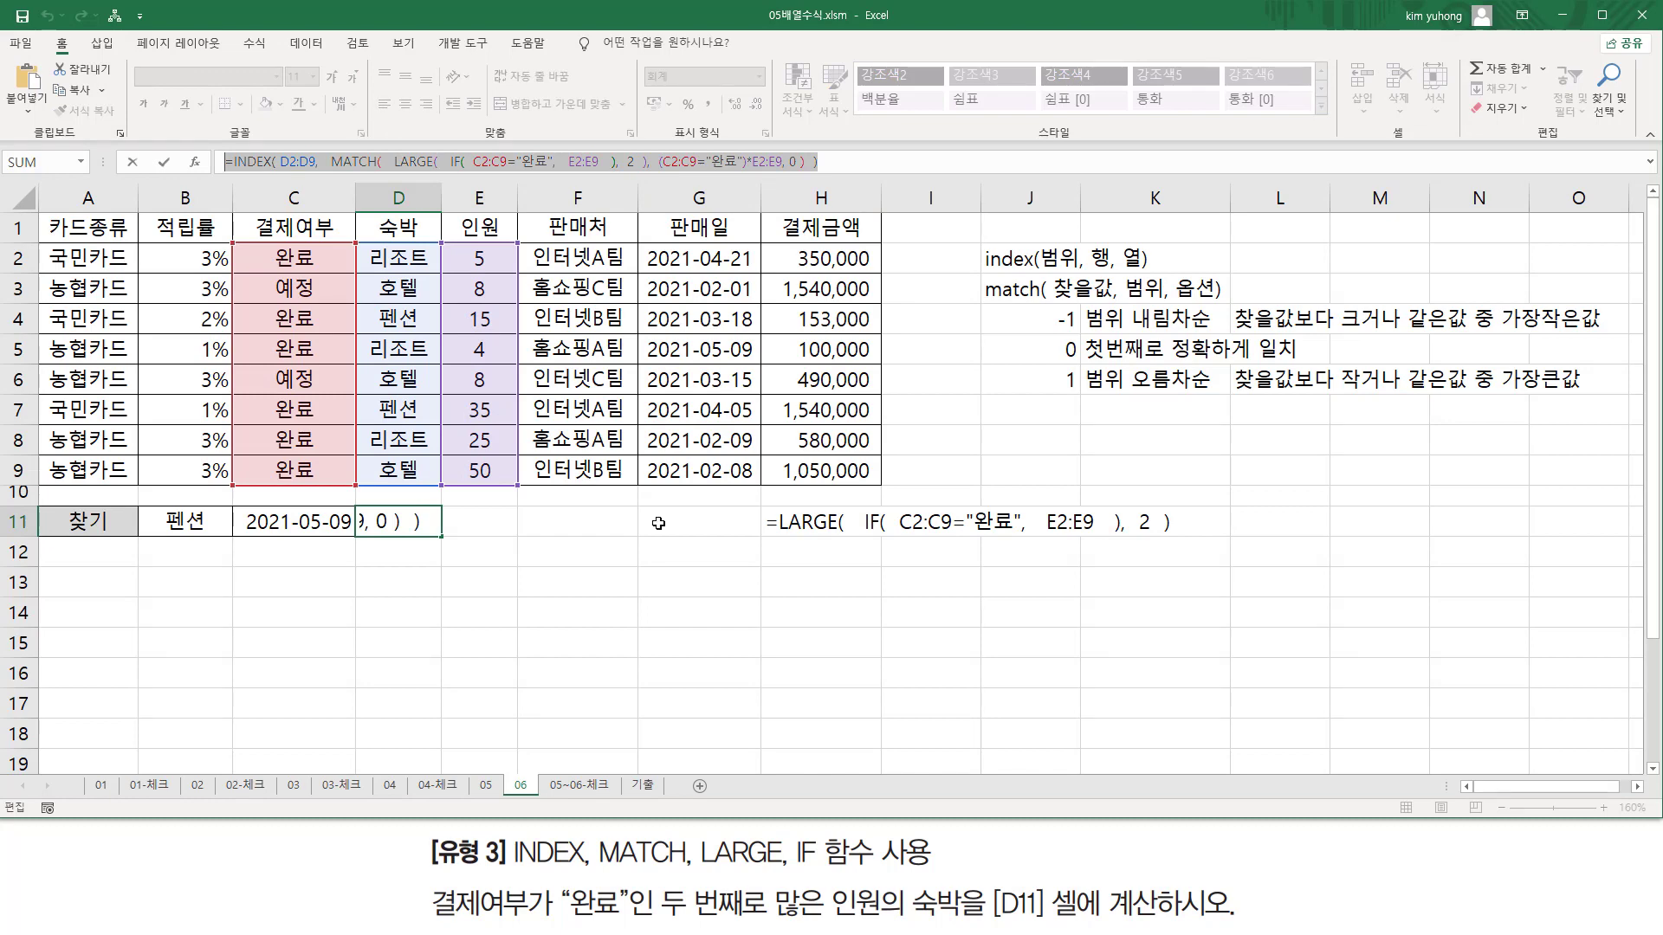
pyautogui.press('Escape')
pyautogui.click(815, 518)
pyautogui.hotkey('ctrl', 'v')
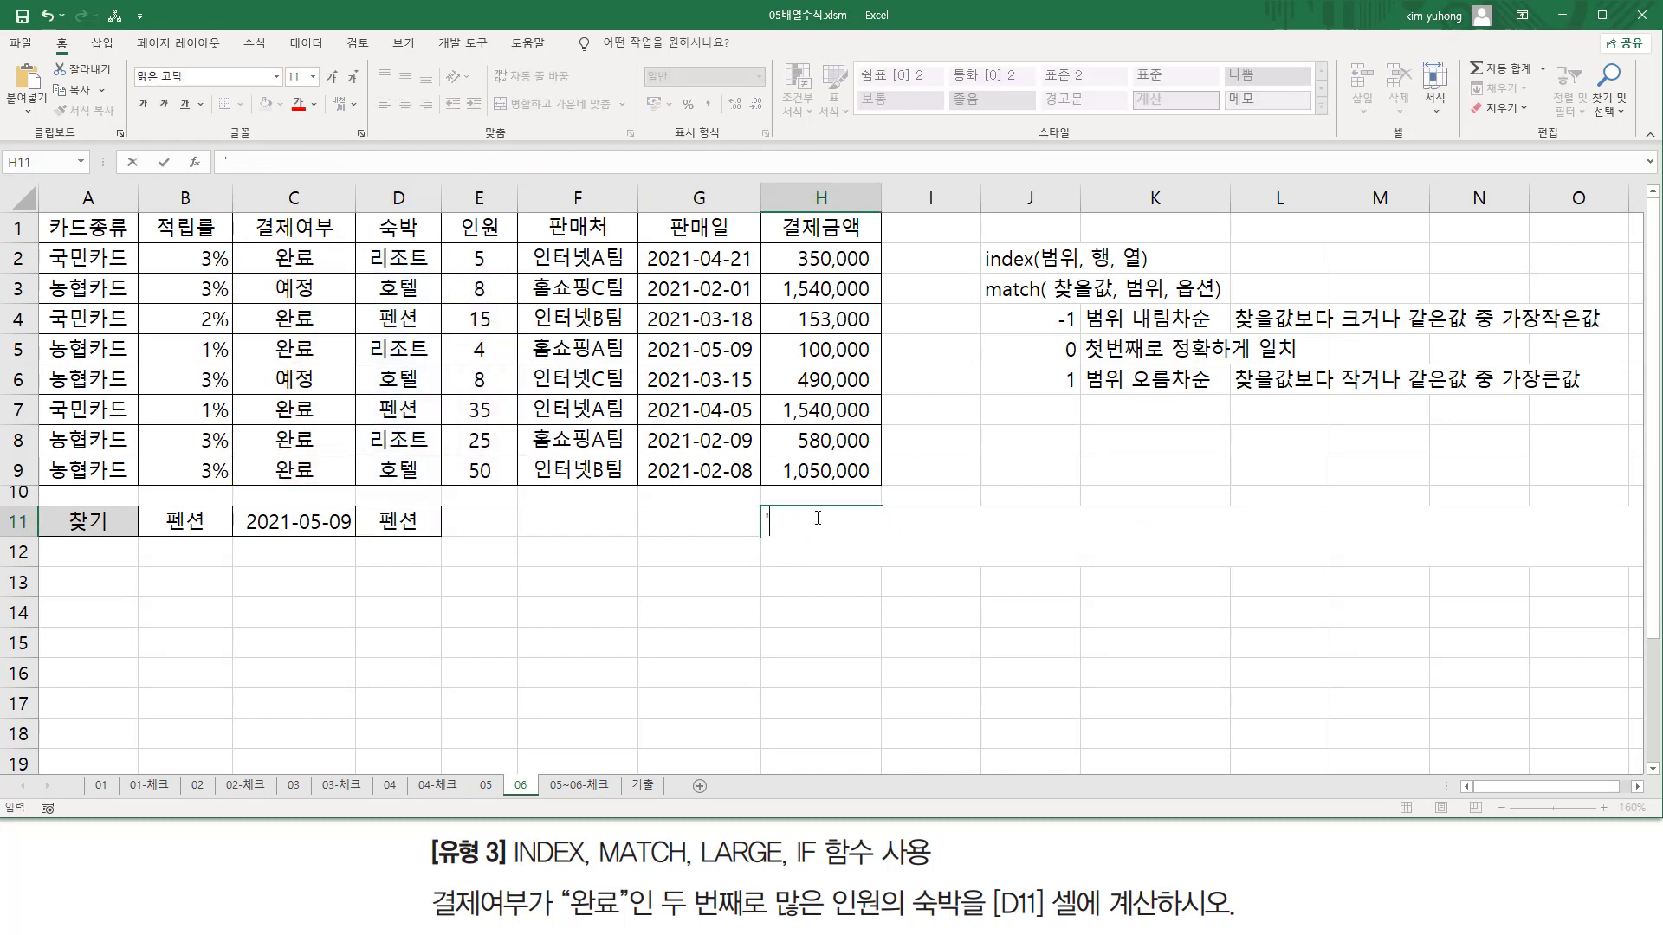
pyautogui.press('Return')
# Move the formula text from H11 to C14 and display it in red.
pyautogui.click(795, 522)
pyautogui.moveTo(801, 537); pyautogui.dragTo(273, 628)
pyautogui.click(764, 685)
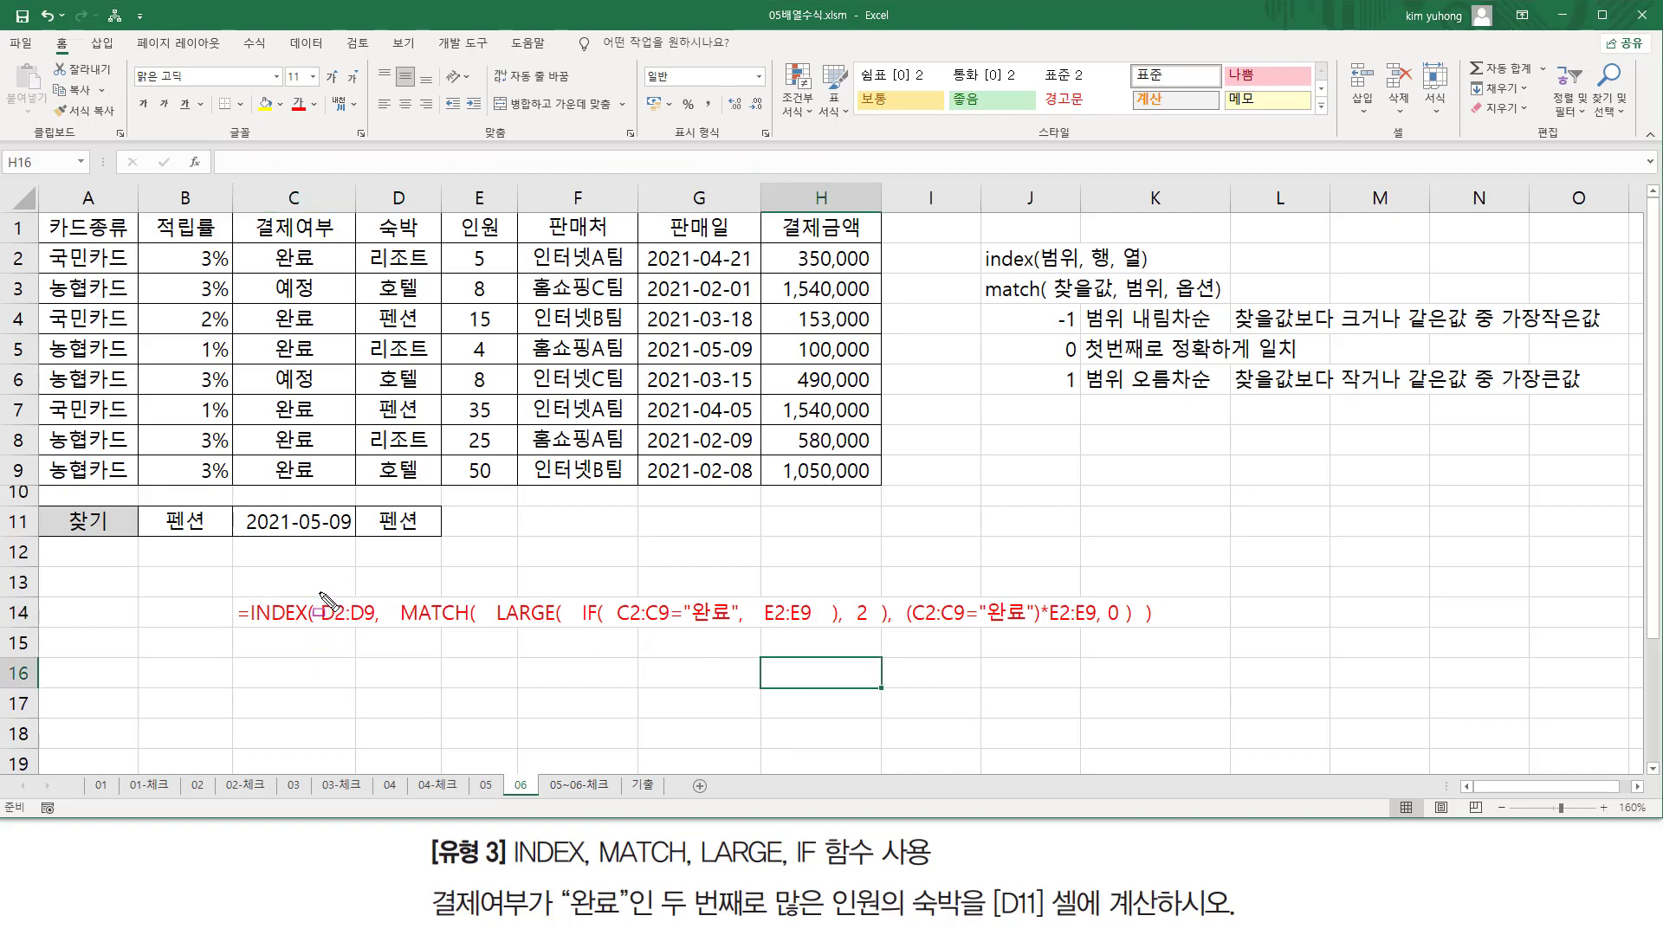
# Examine the INDEX arguments in the C14 formula text, relating the range D2:D9 and the MATCH row to the 숙박 column and D11.
pyautogui.moveTo(321, 594)
pyautogui.mouseDown()
pyautogui.moveTo(375, 631)
pyautogui.moveTo(1135, 630)
pyautogui.moveTo(1138, 596)
pyautogui.mouseUp()
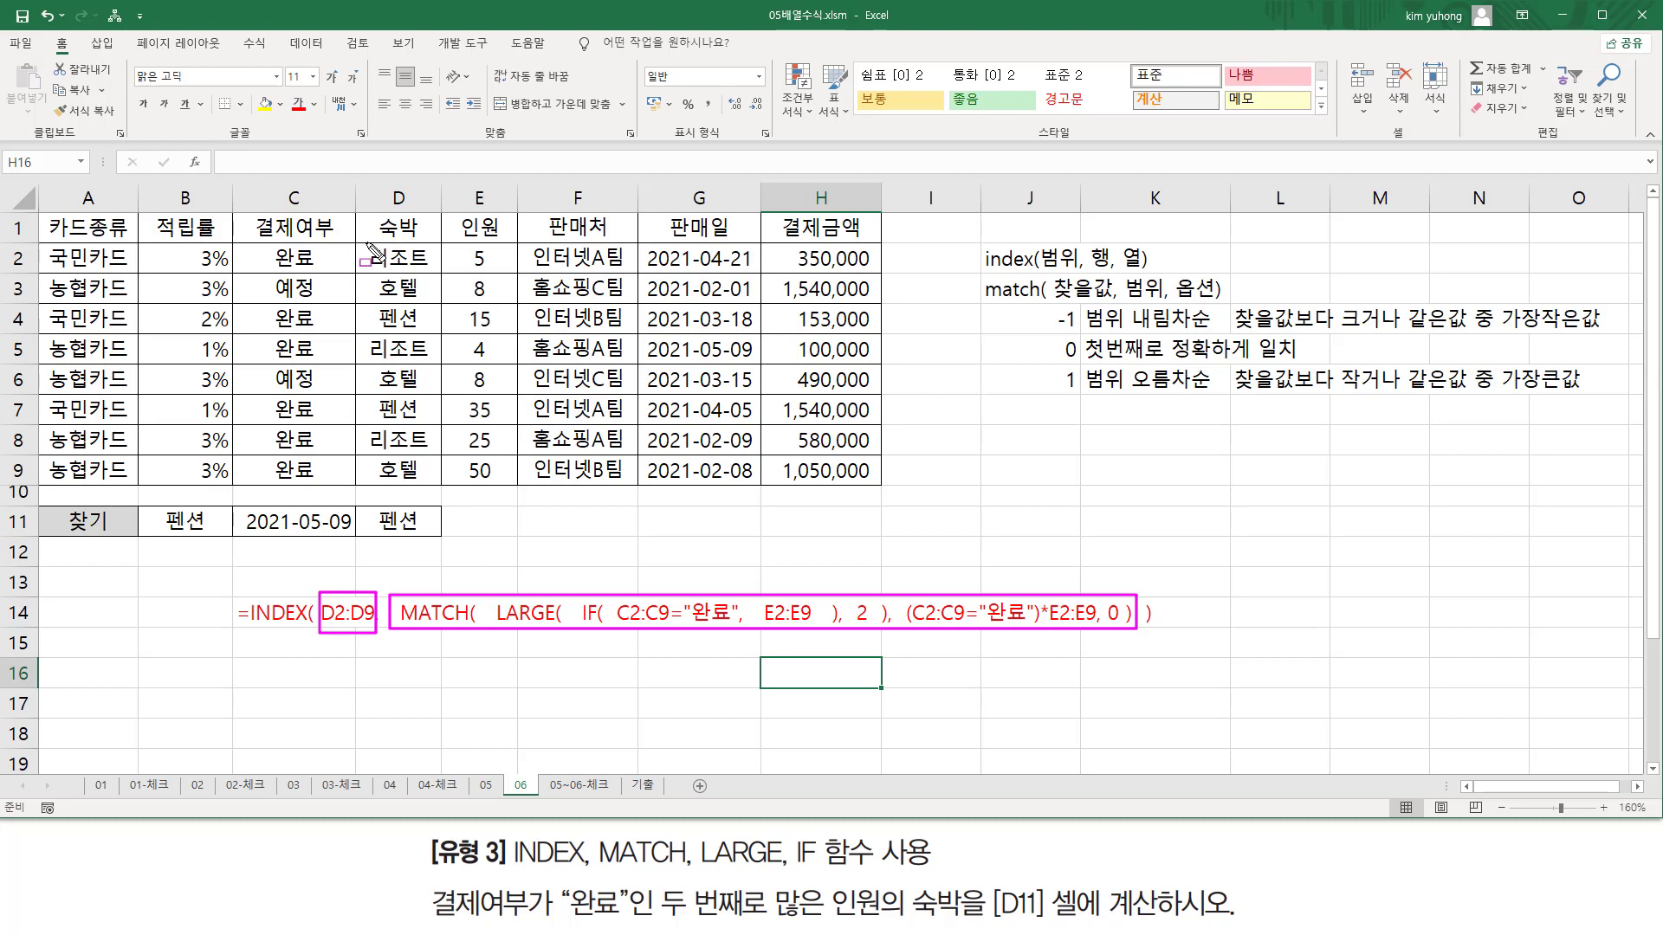
pyautogui.moveTo(367, 242); pyautogui.dragTo(436, 479)
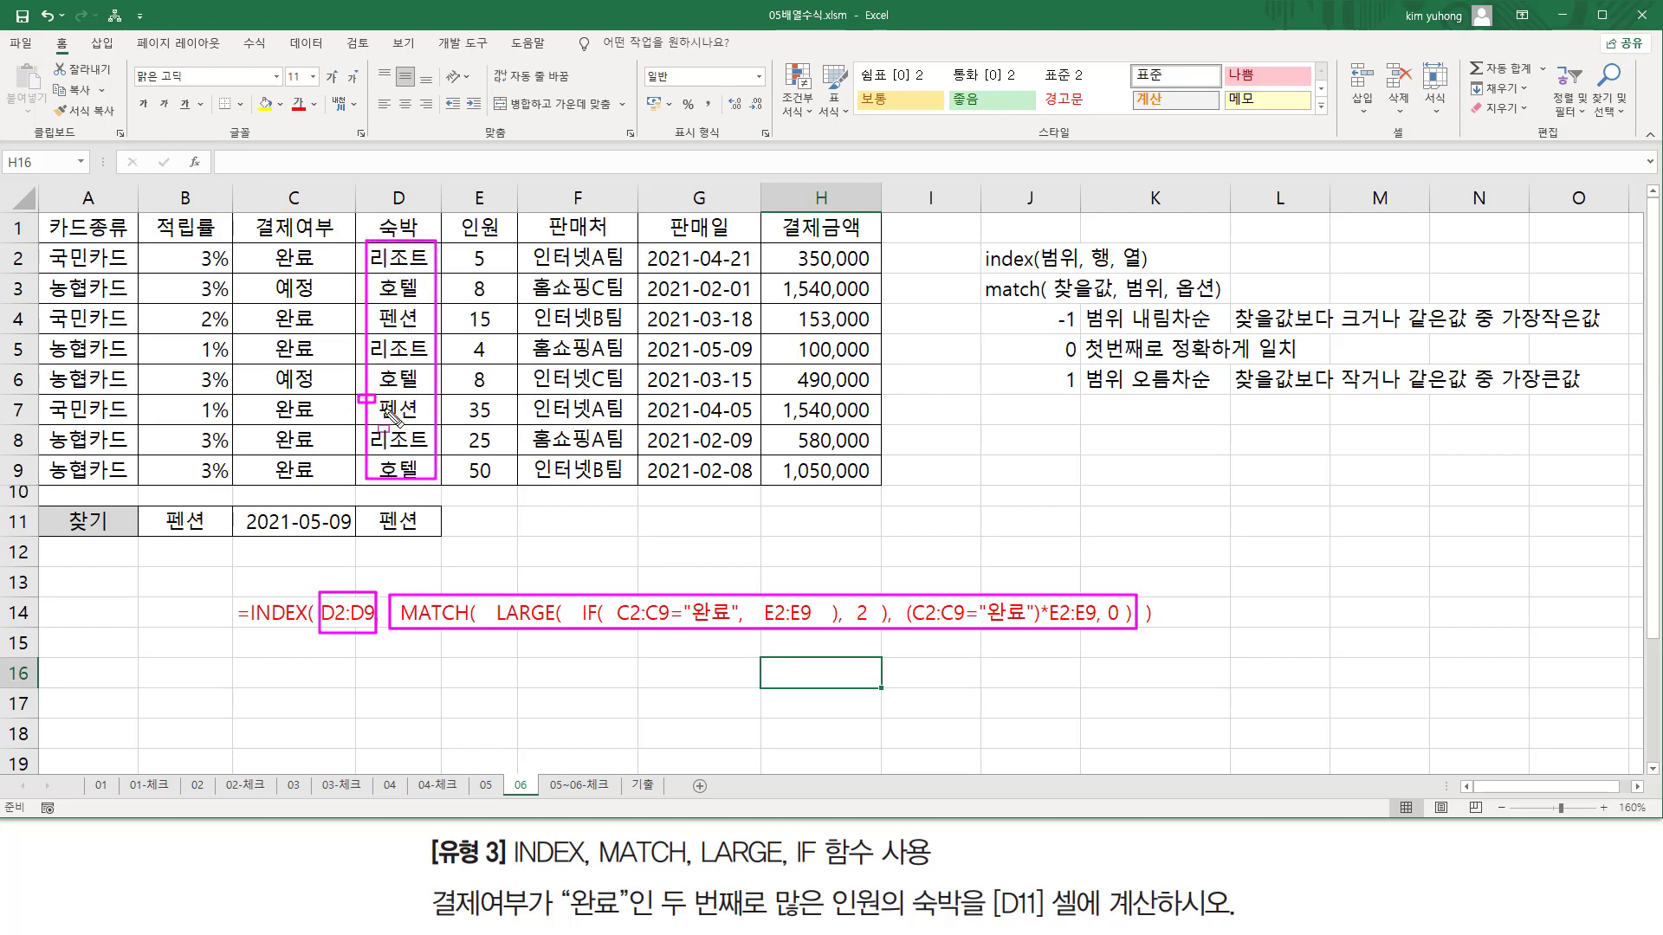
pyautogui.moveTo(359, 398)
pyautogui.mouseDown()
pyautogui.moveTo(447, 407)
pyautogui.moveTo(358, 418)
pyautogui.mouseUp()
pyautogui.moveTo(375, 532); pyautogui.dragTo(422, 531)
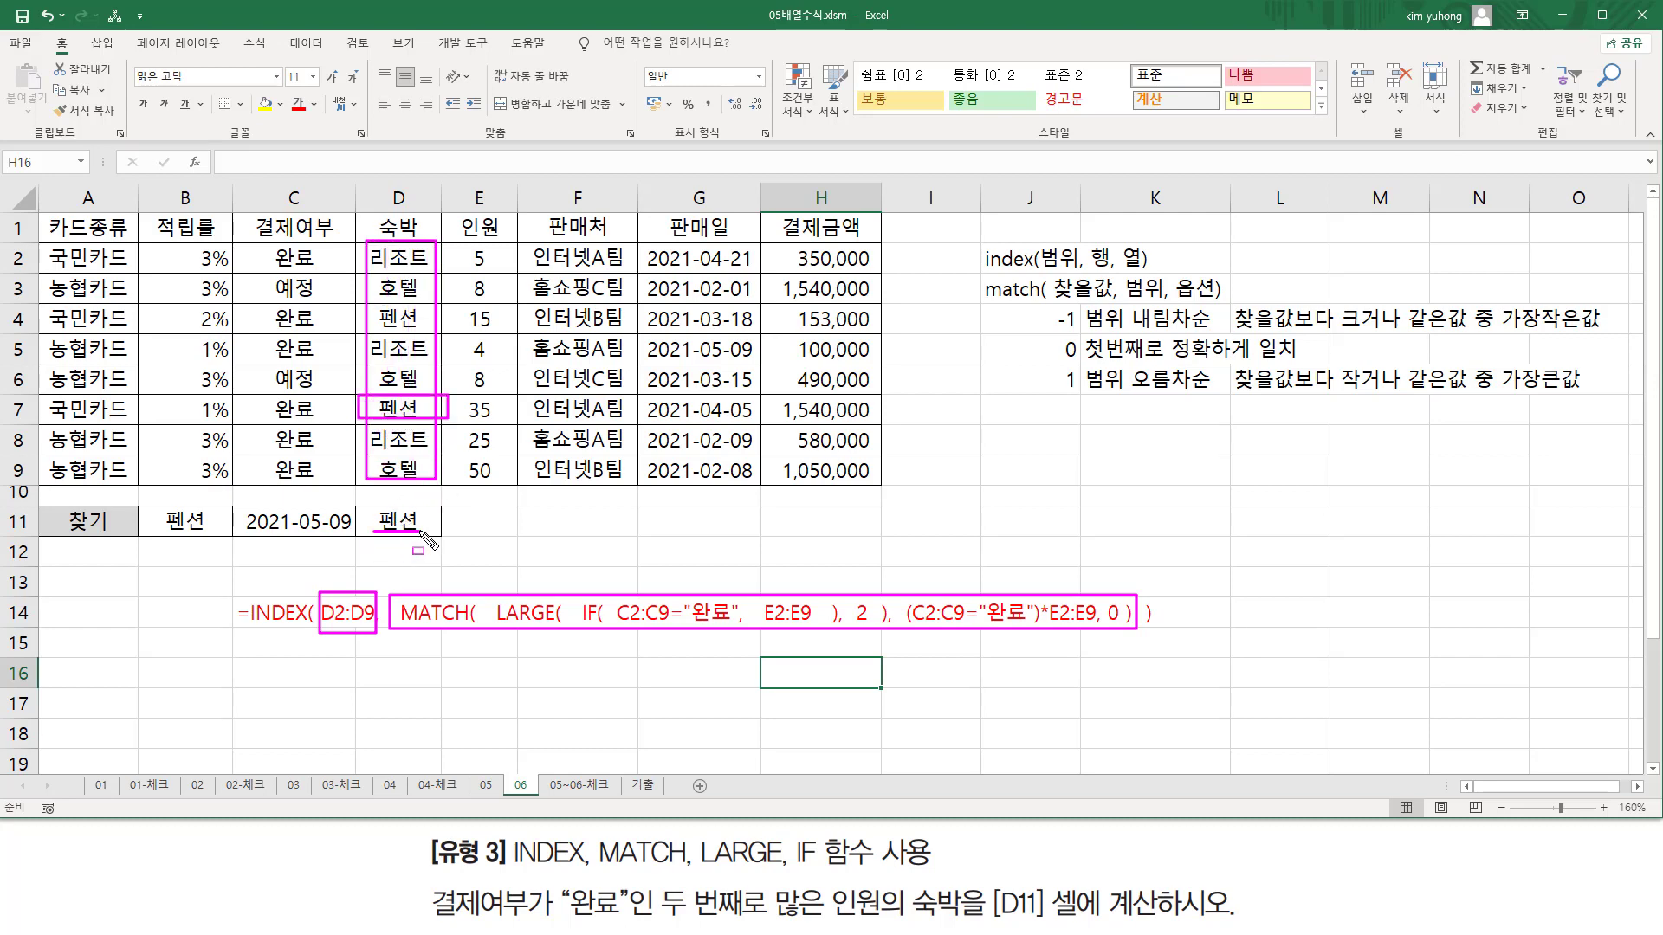
pyautogui.press('Escape')
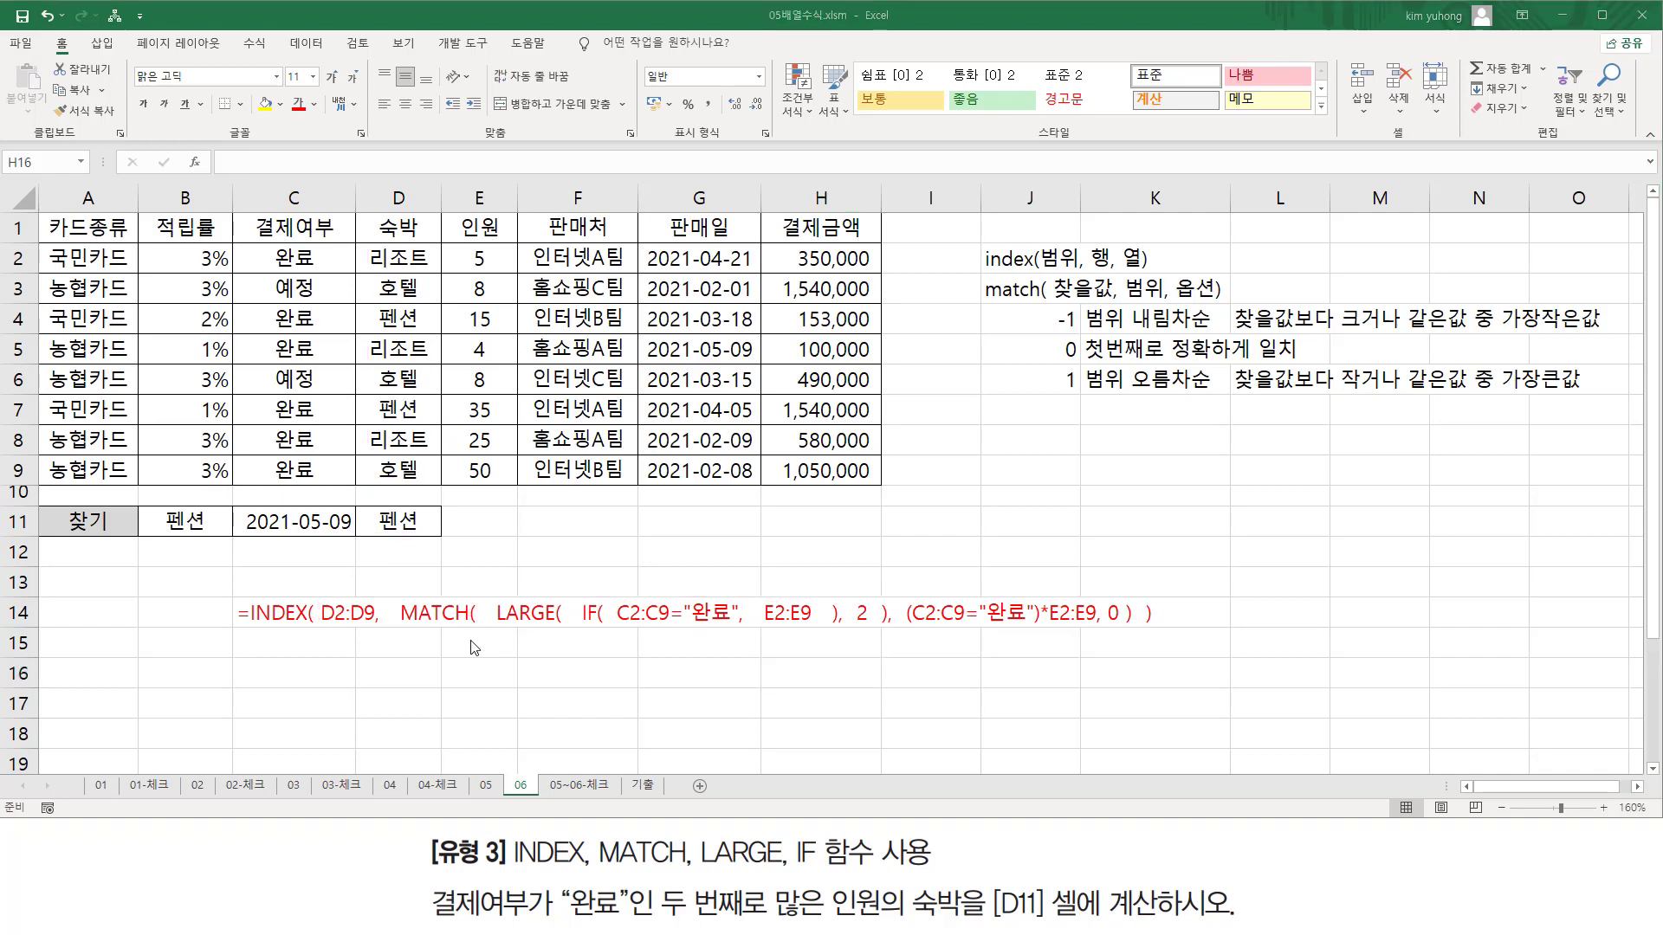
# Review the MATCH arguments in the C14 formula text: the LARGE lookup value, the condition-times-인원 lookup array and the match option 0.
pyautogui.moveTo(491, 585)
pyautogui.mouseDown()
pyautogui.moveTo(492, 637)
pyautogui.moveTo(880, 587)
pyautogui.moveTo(883, 638)
pyautogui.moveTo(901, 582)
pyautogui.moveTo(1094, 632)
pyautogui.mouseUp()
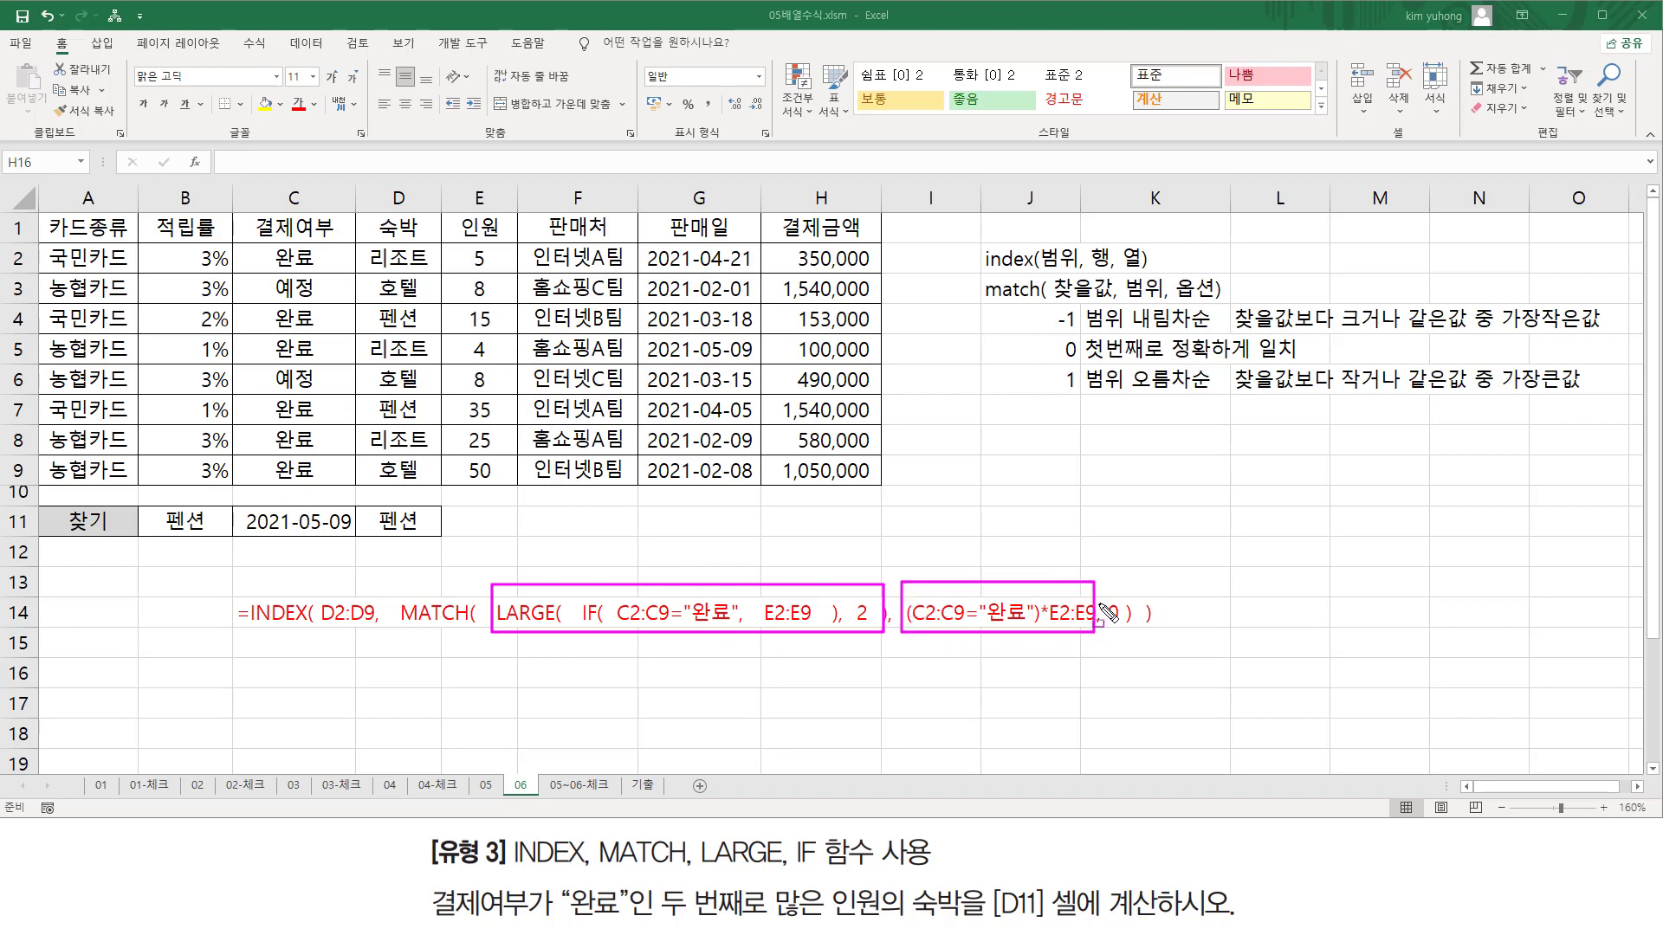
pyautogui.moveTo(1105, 587); pyautogui.dragTo(1121, 645)
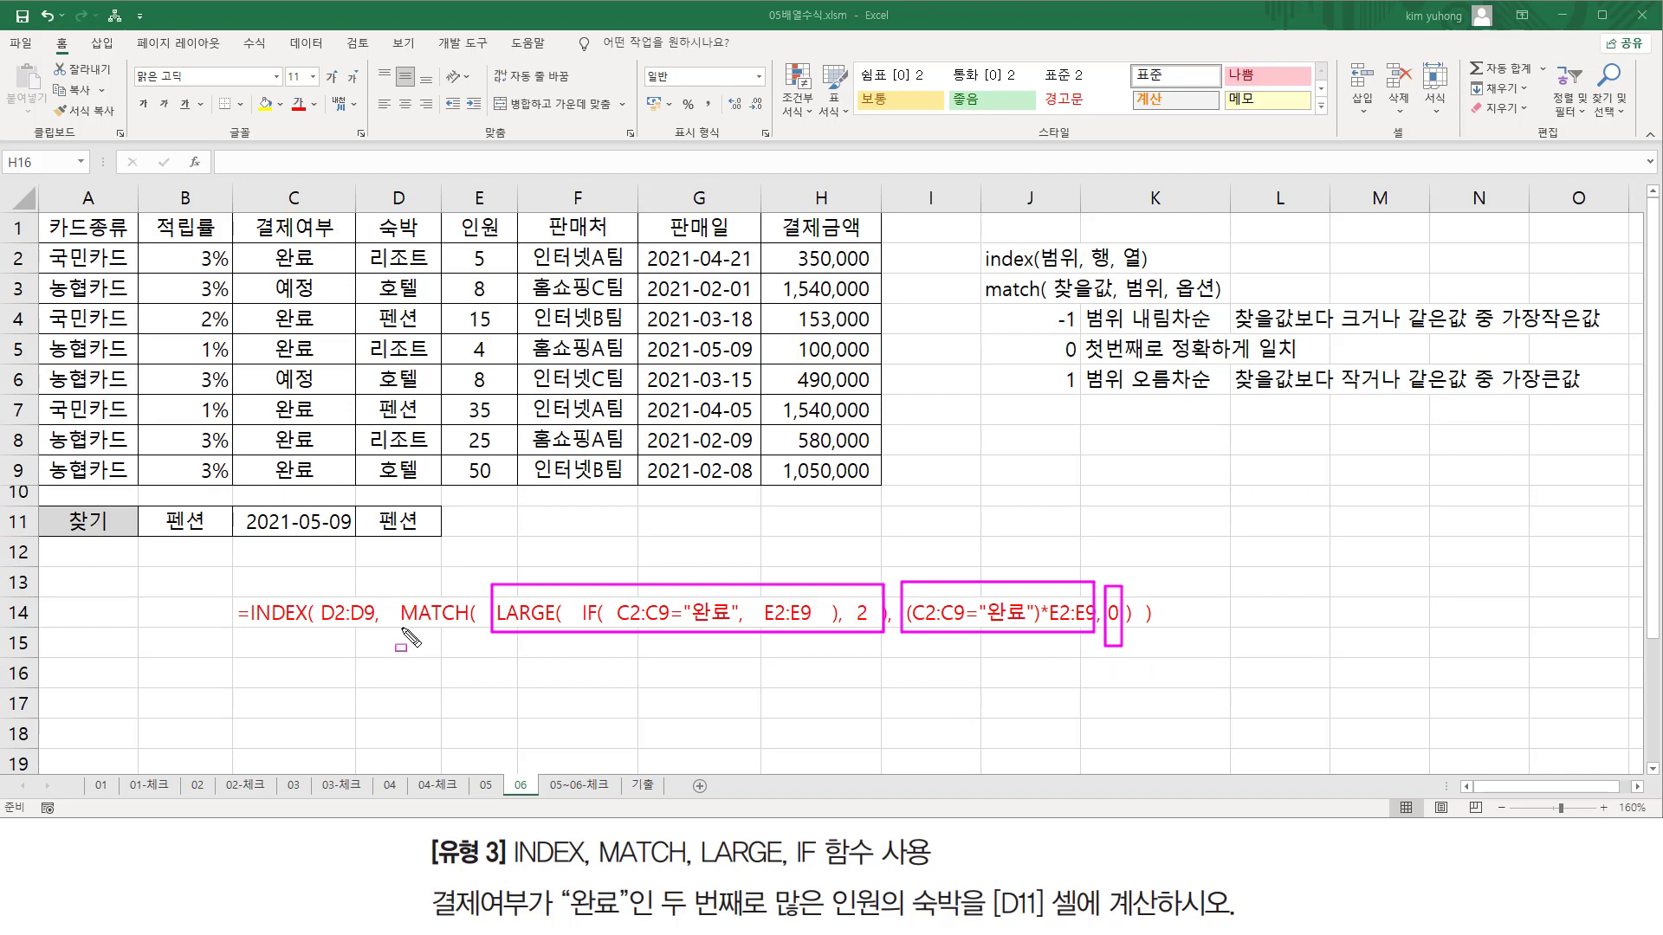
pyautogui.moveTo(402, 643); pyautogui.dragTo(473, 643)
pyautogui.press('Escape')
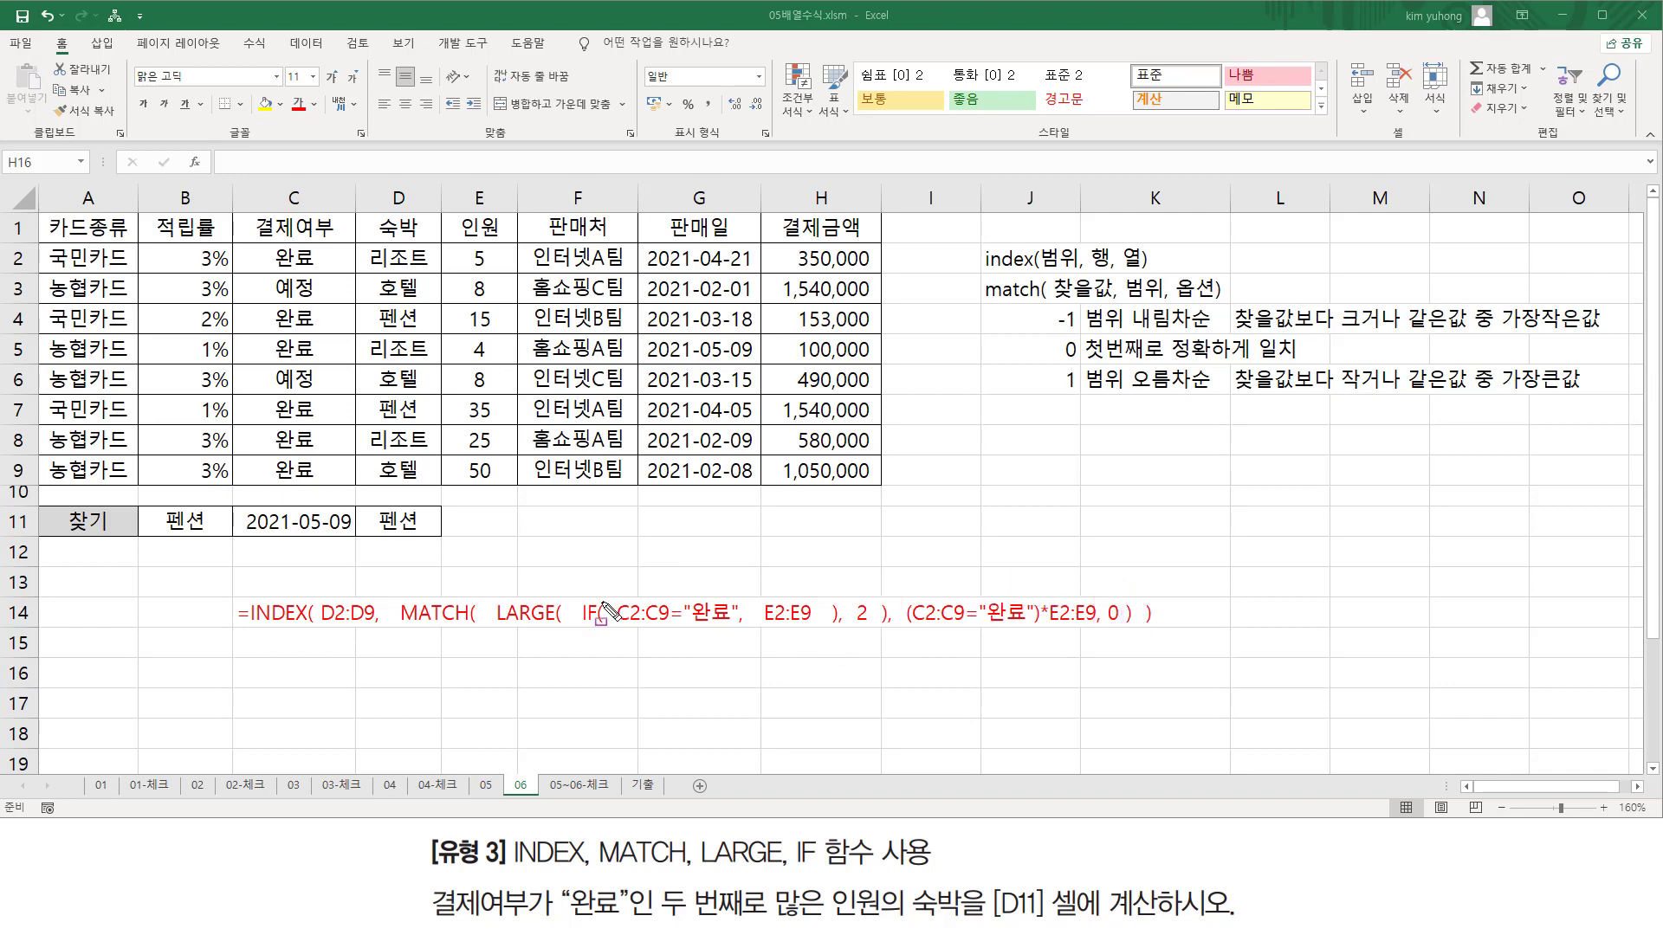
# Compare the IF condition inside LARGE with the multiplied condition in MATCH's lookup array, and review how INDEX and MATCH combine in C14.
pyautogui.moveTo(610, 625); pyautogui.dragTo(814, 625)
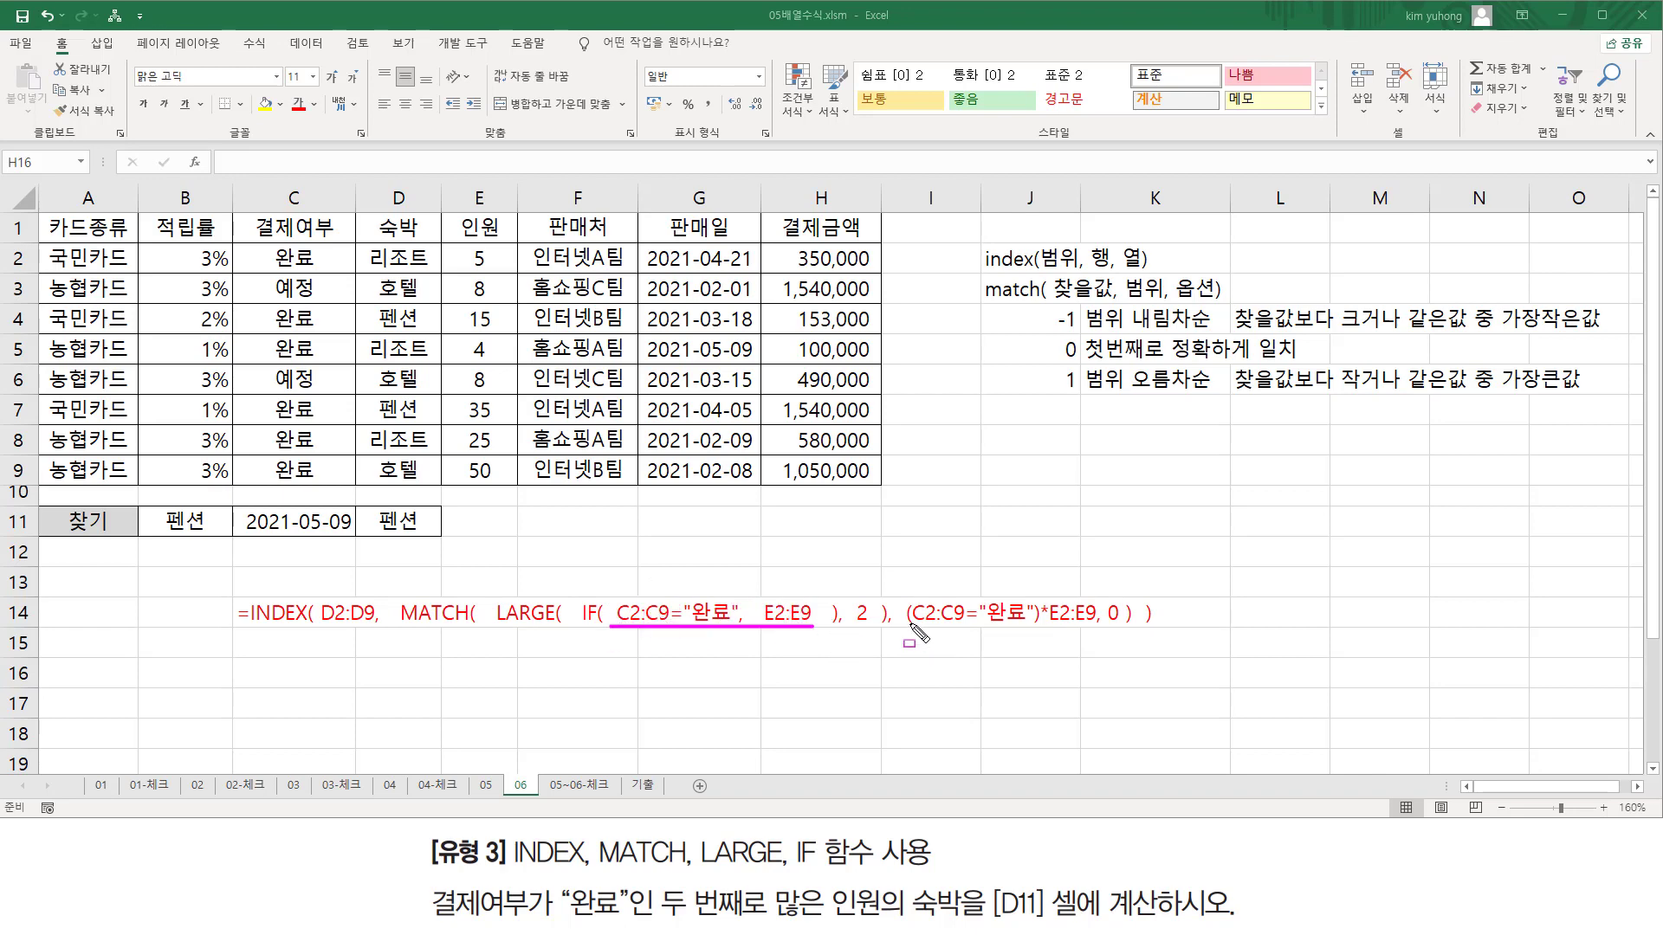
pyautogui.moveTo(906, 625); pyautogui.dragTo(1095, 626)
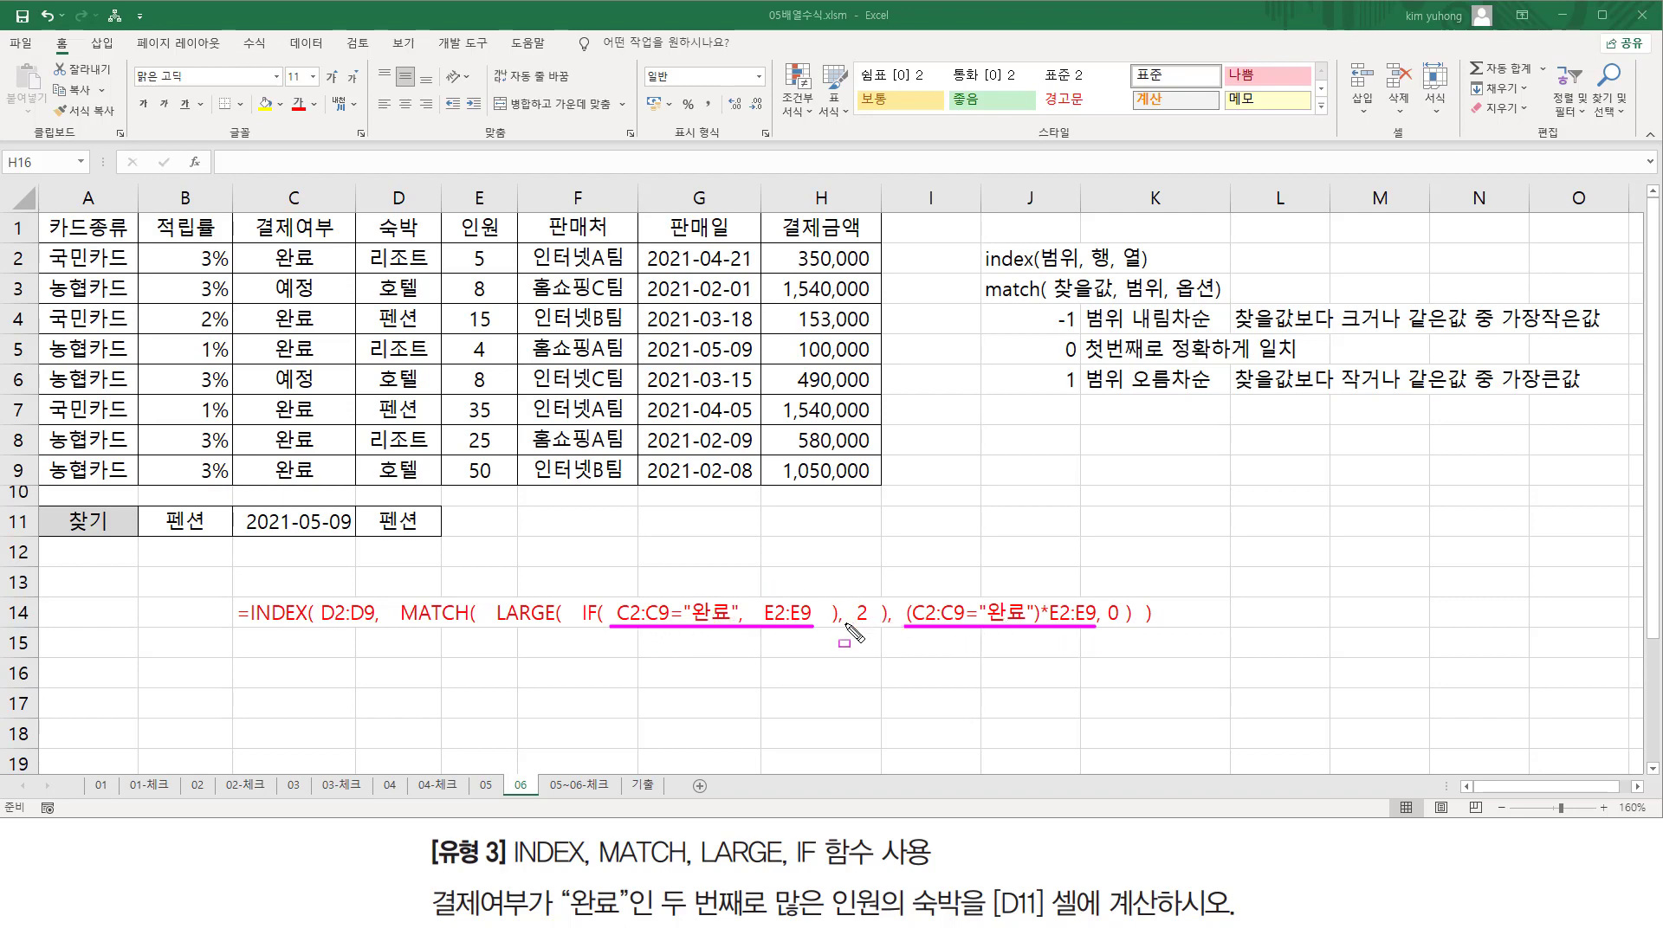
pyautogui.press('Escape')
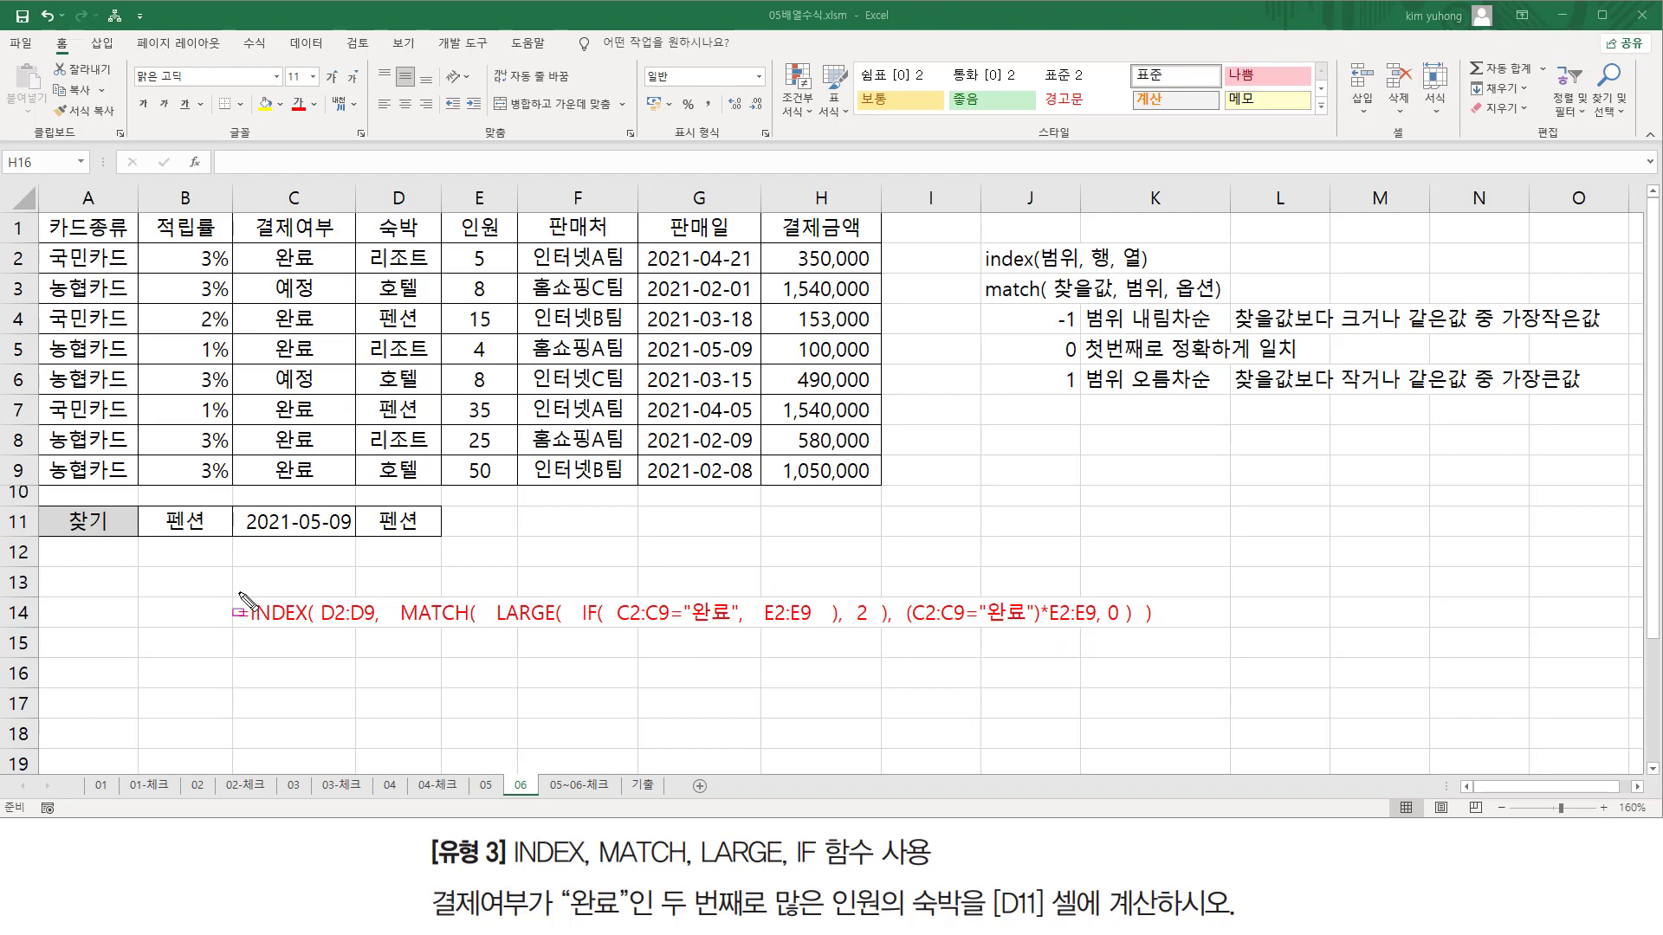
pyautogui.moveTo(229, 591)
pyautogui.mouseDown()
pyautogui.moveTo(372, 641)
pyautogui.moveTo(1174, 638)
pyautogui.mouseUp()
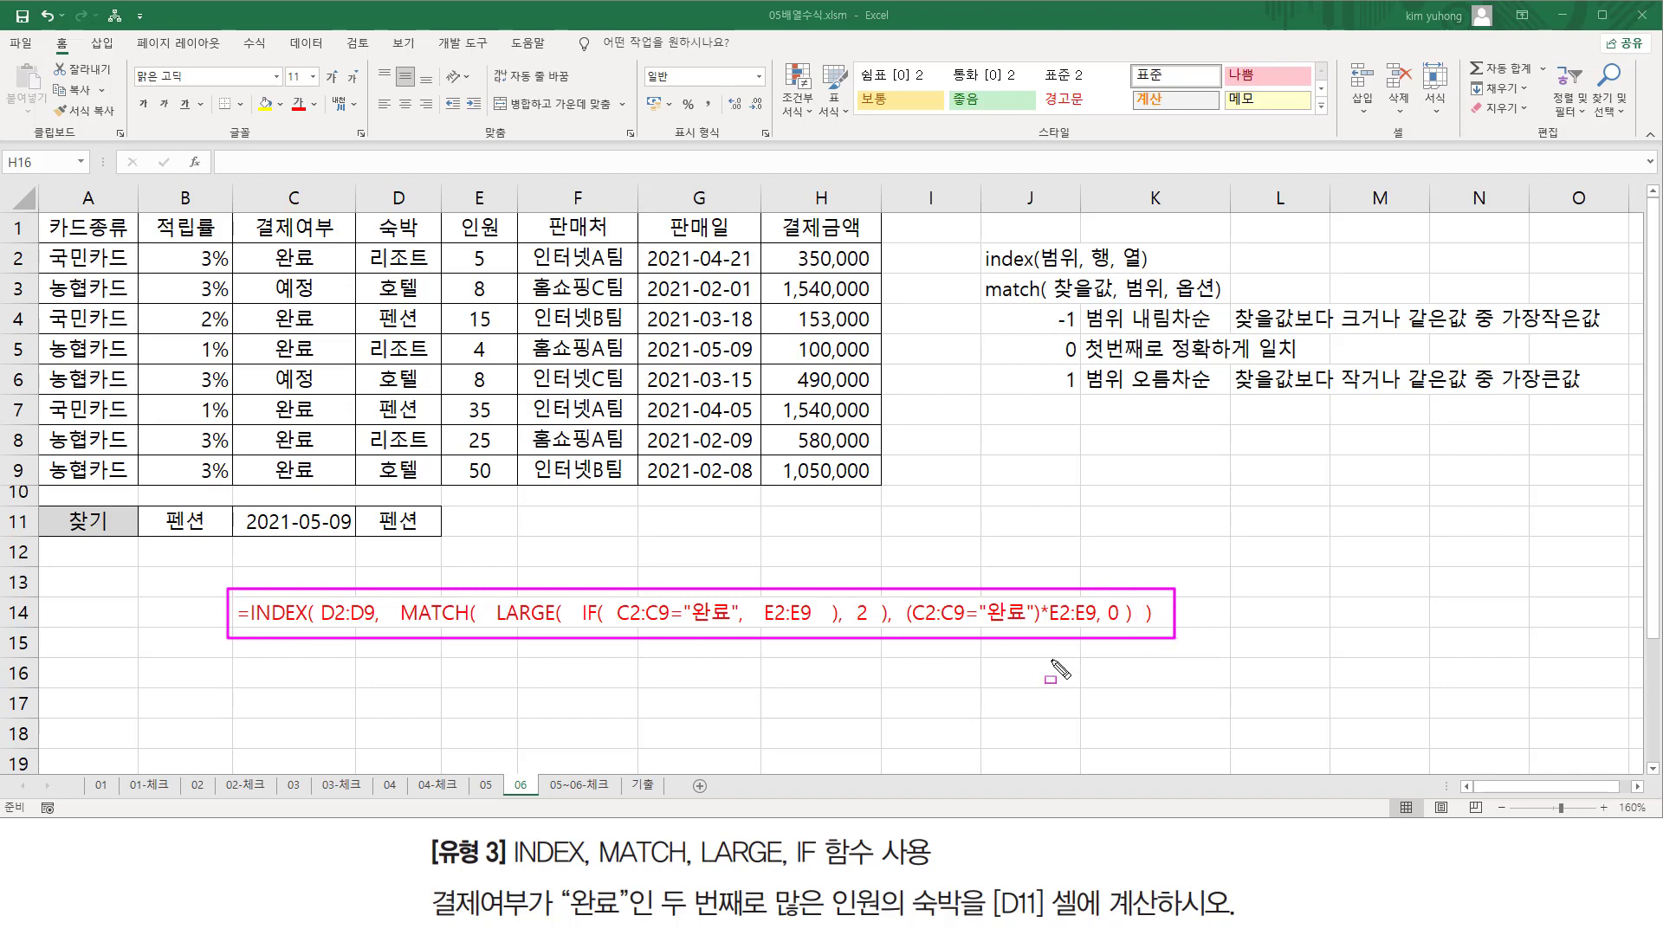
pyautogui.press('Escape')
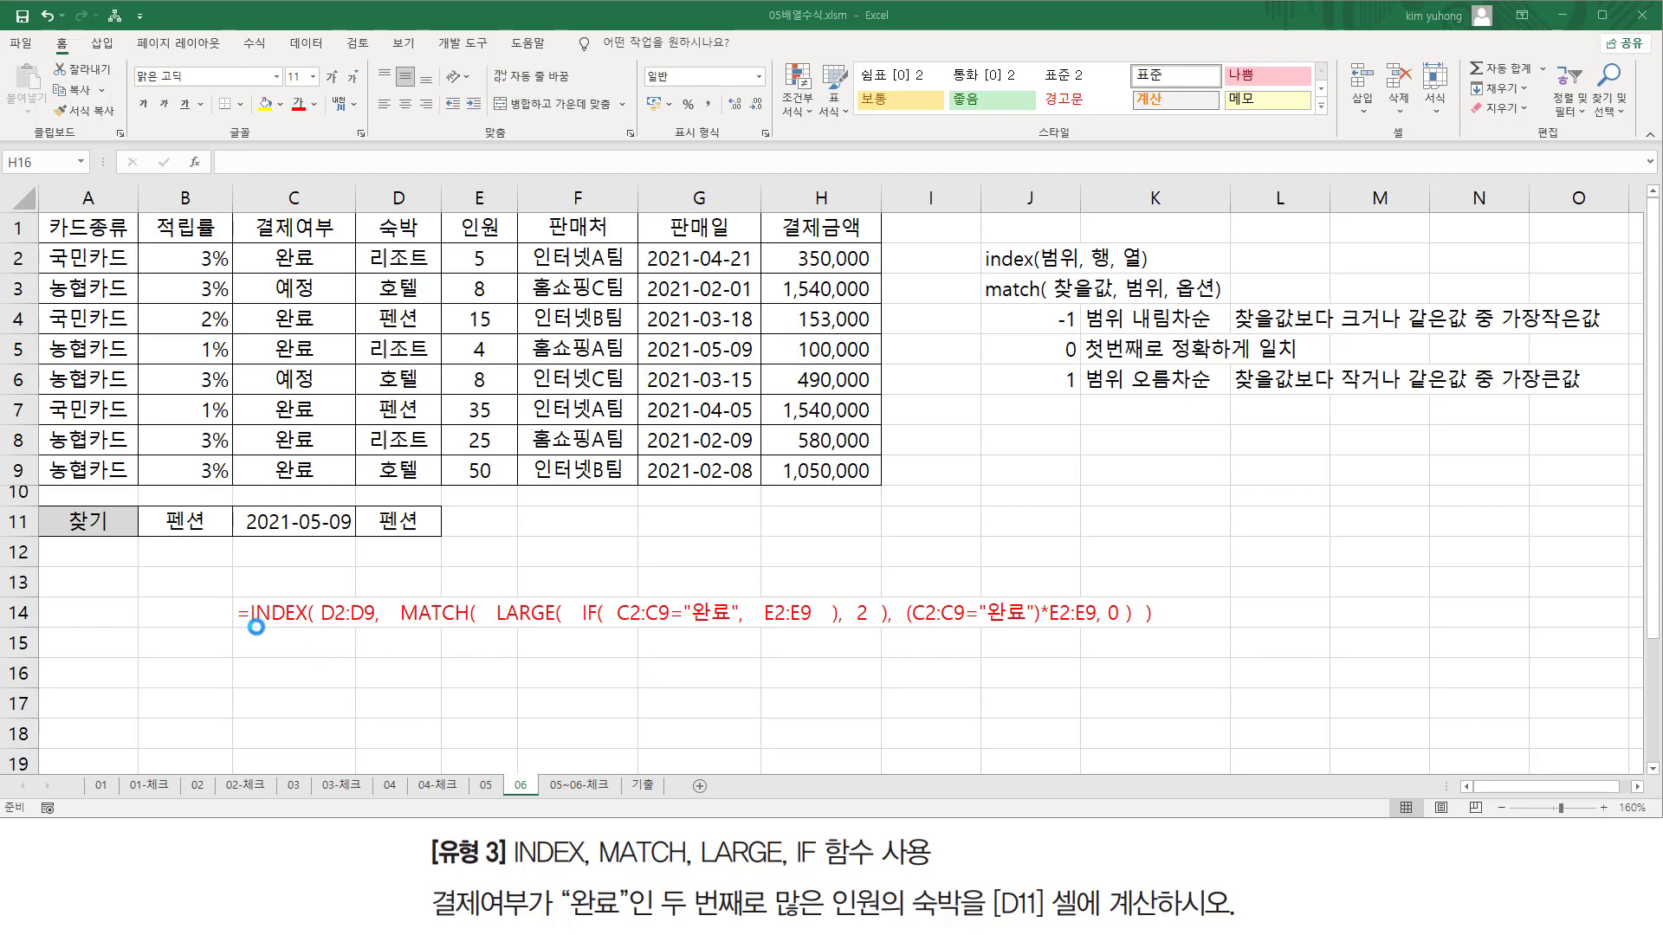
pyautogui.moveTo(240, 628); pyautogui.dragTo(461, 629)
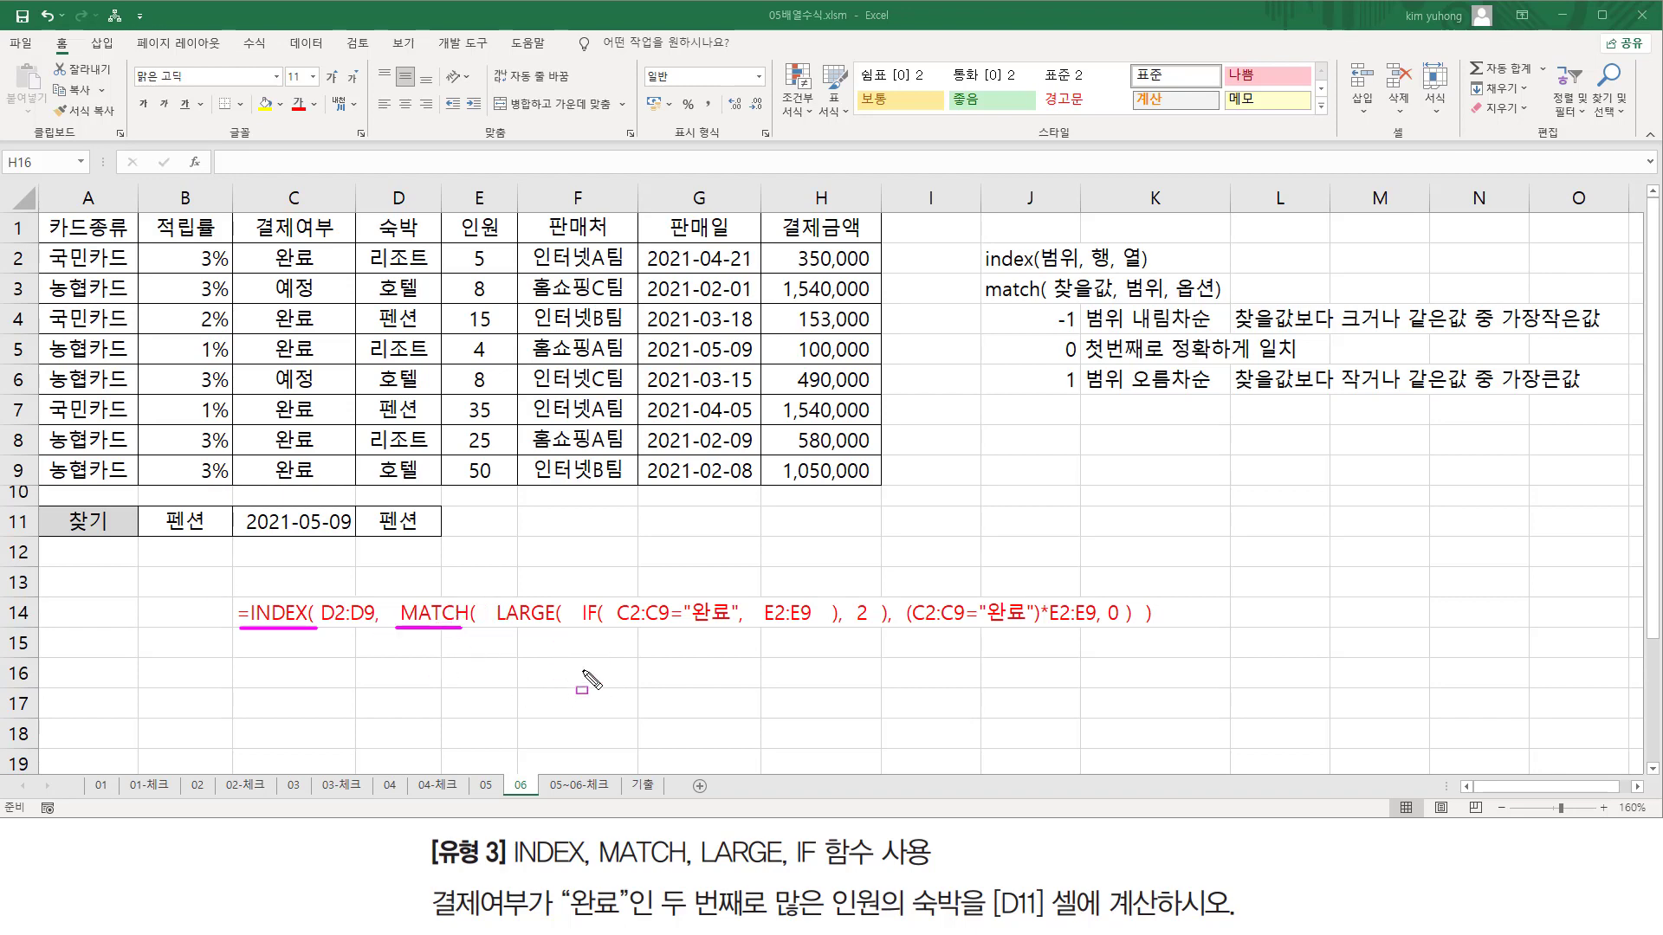
pyautogui.press('Escape')
pyautogui.moveTo(600, 627); pyautogui.dragTo(1094, 623)
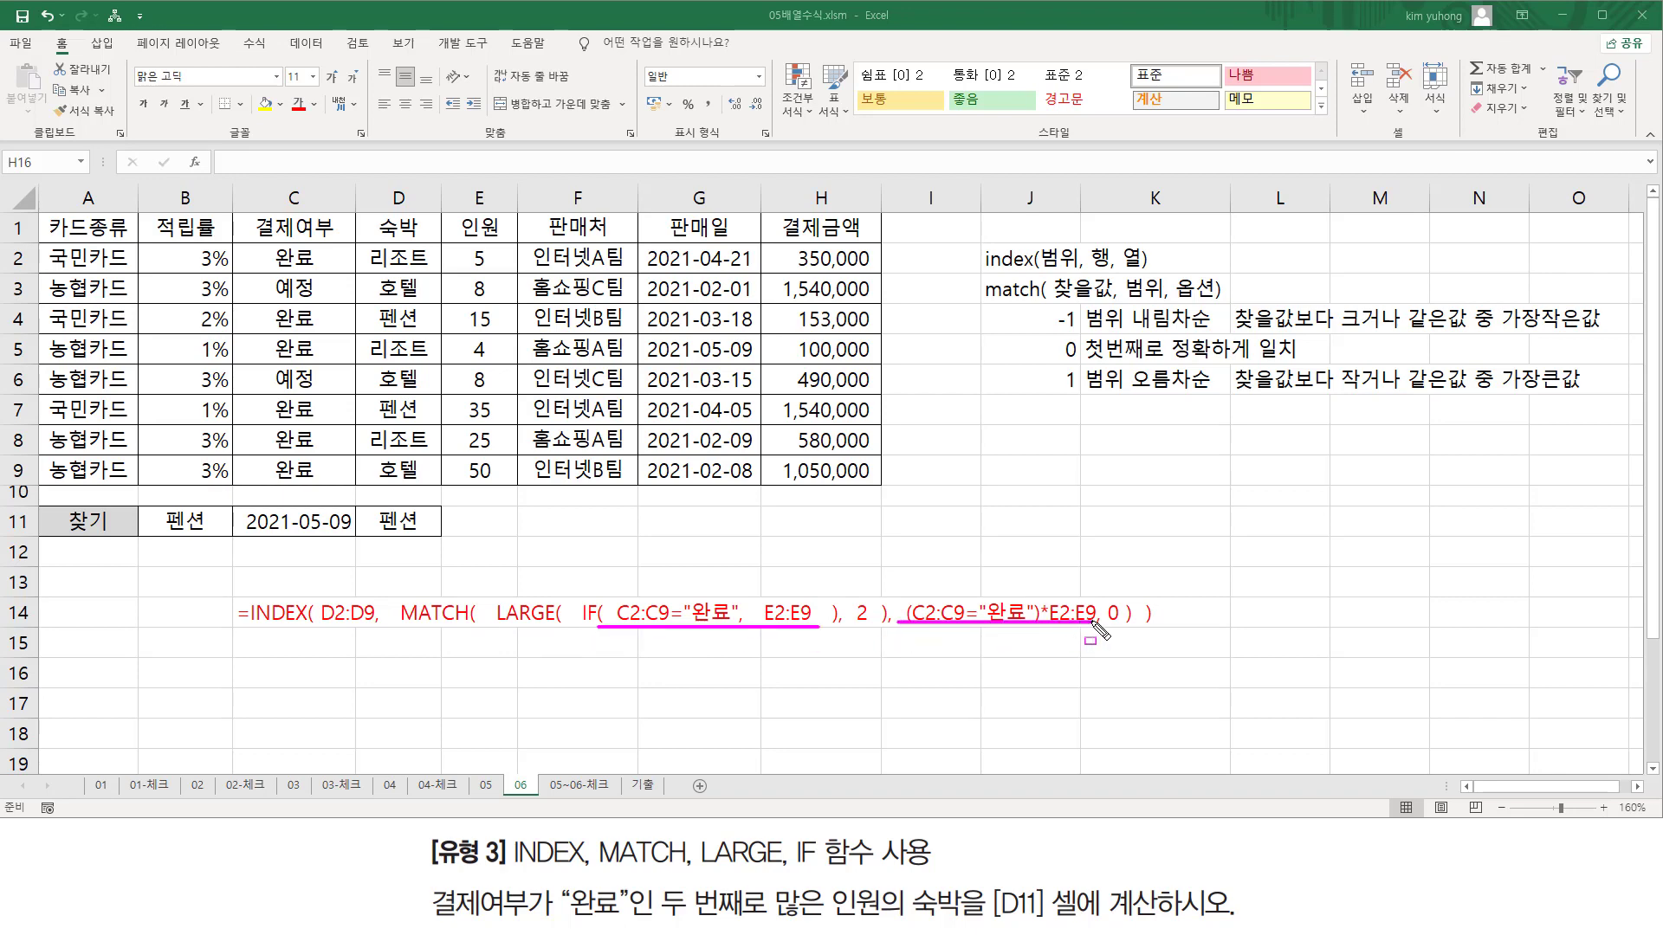